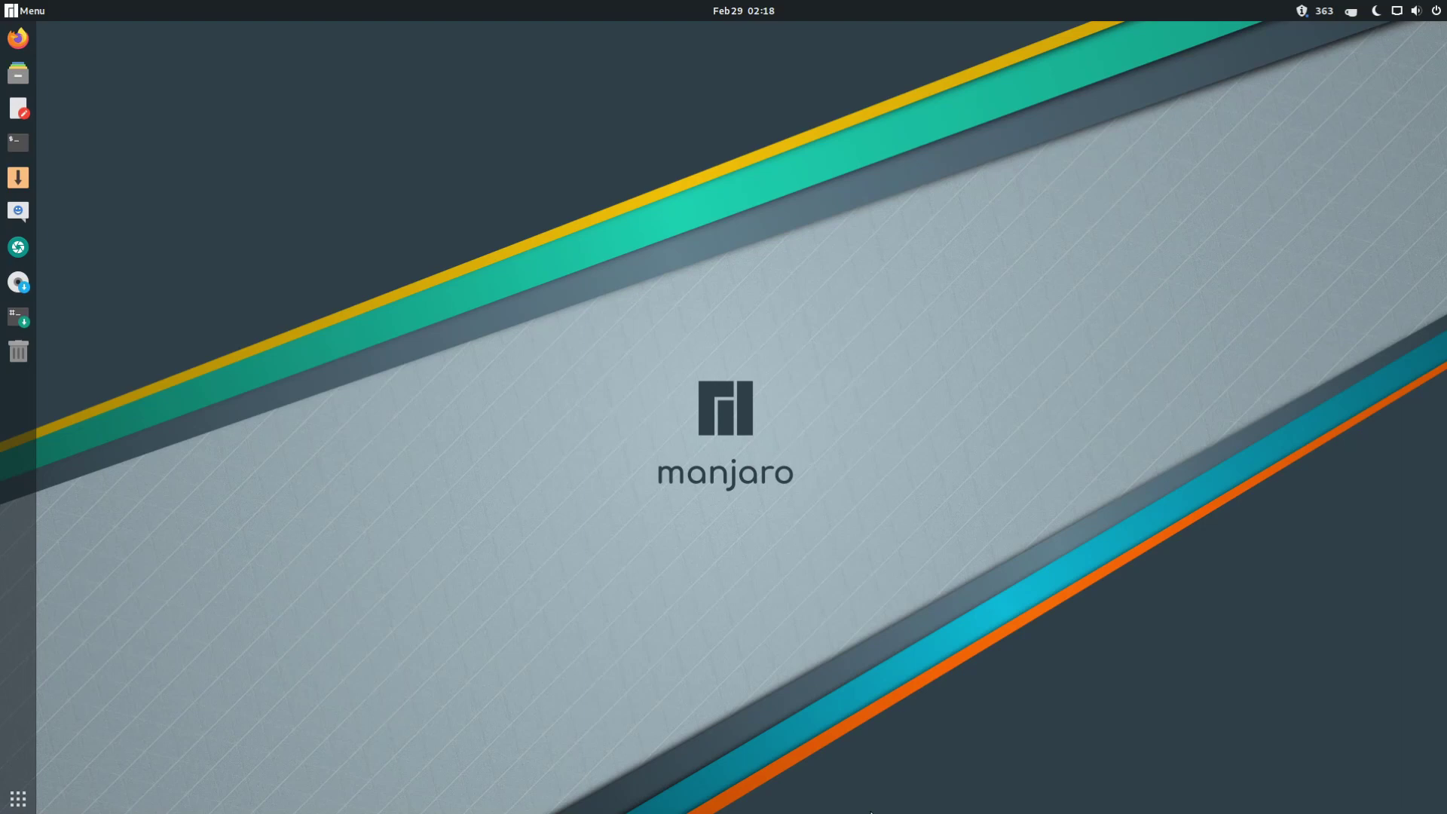
Open and close the Manjaro application launcher and the calendar panel.
click(28, 12)
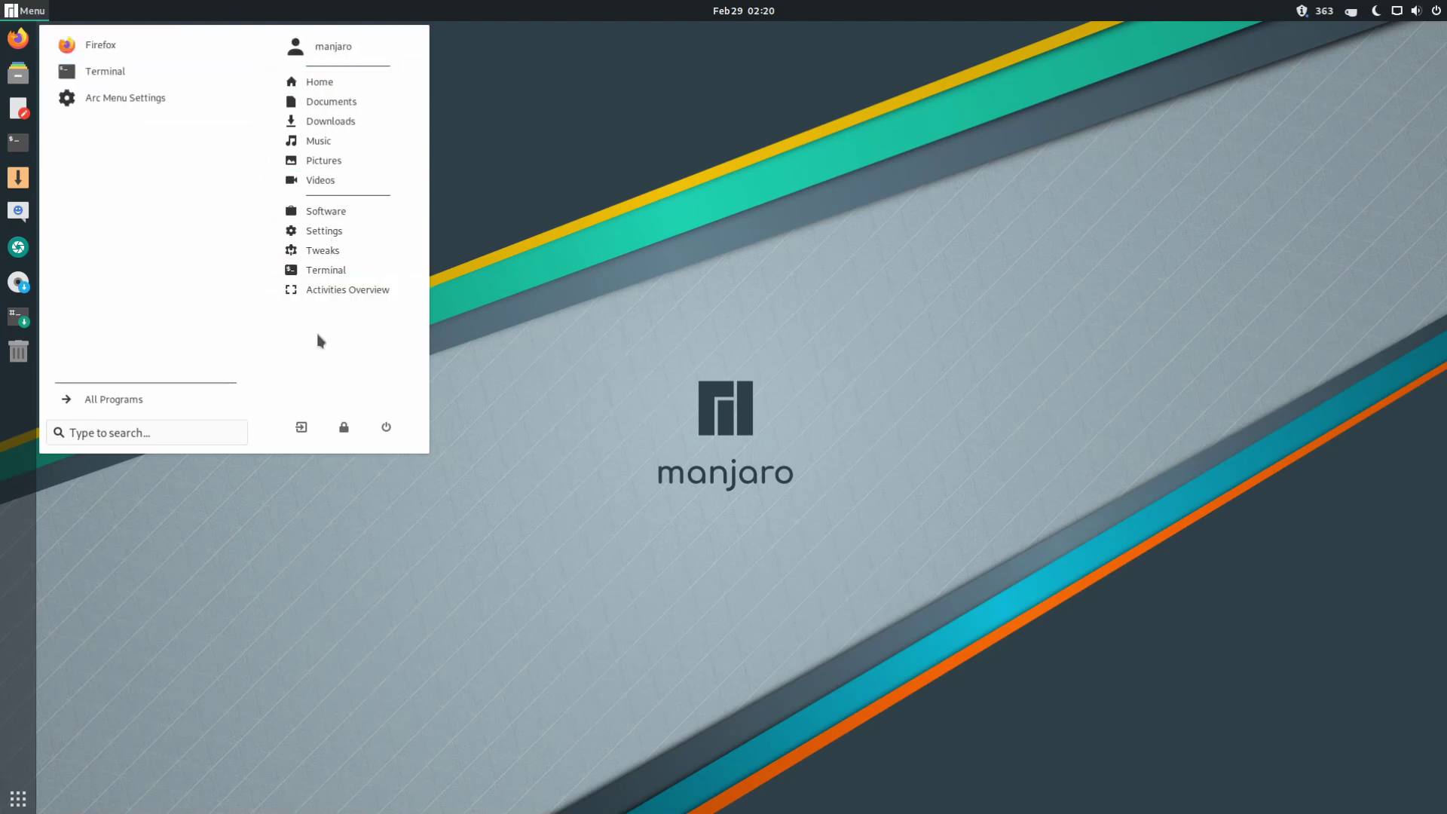
click(738, 33)
click(750, 12)
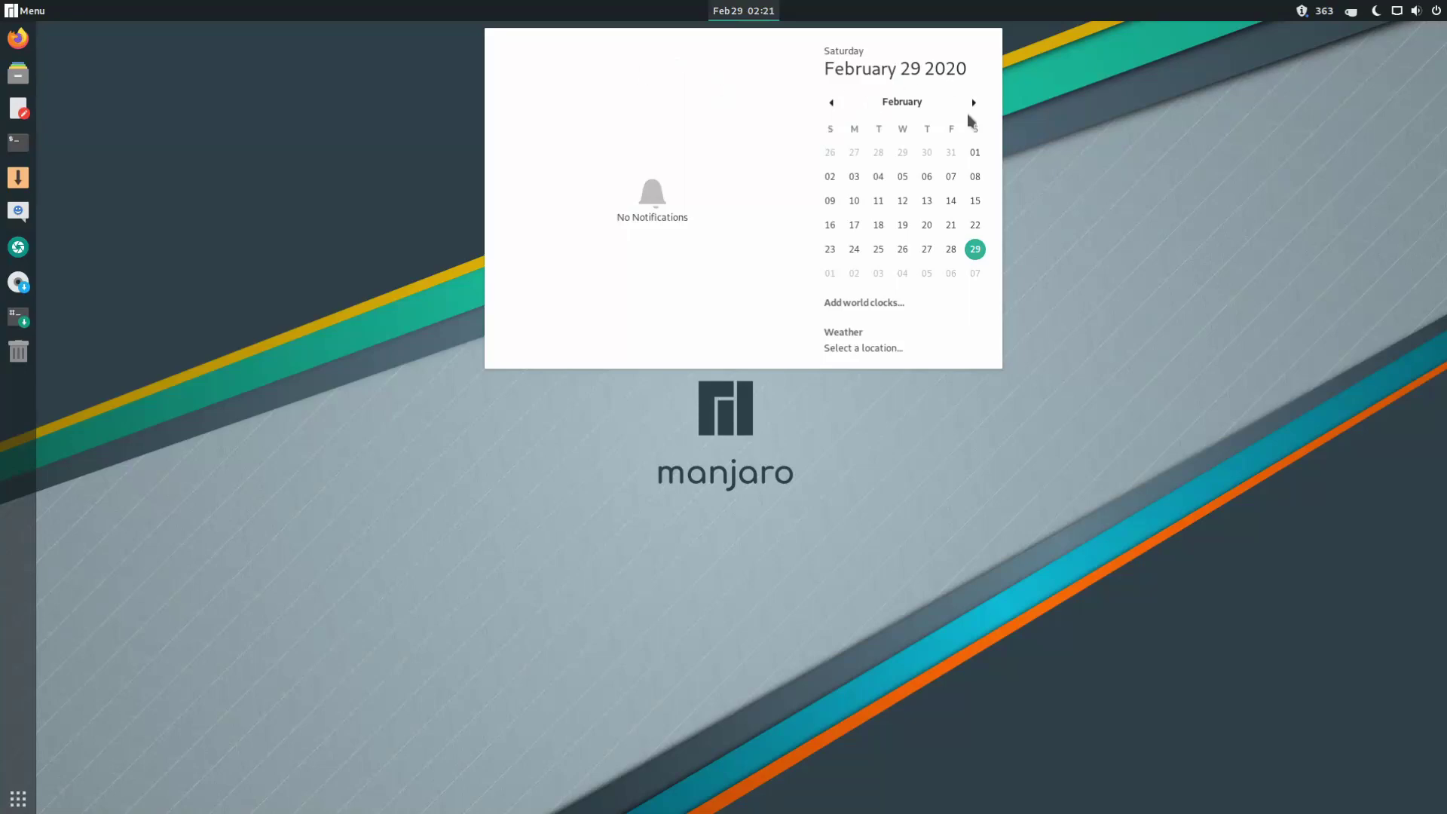
click(1146, 170)
Check the 363 package updates and system status controls, then show all installed applications.
click(1303, 14)
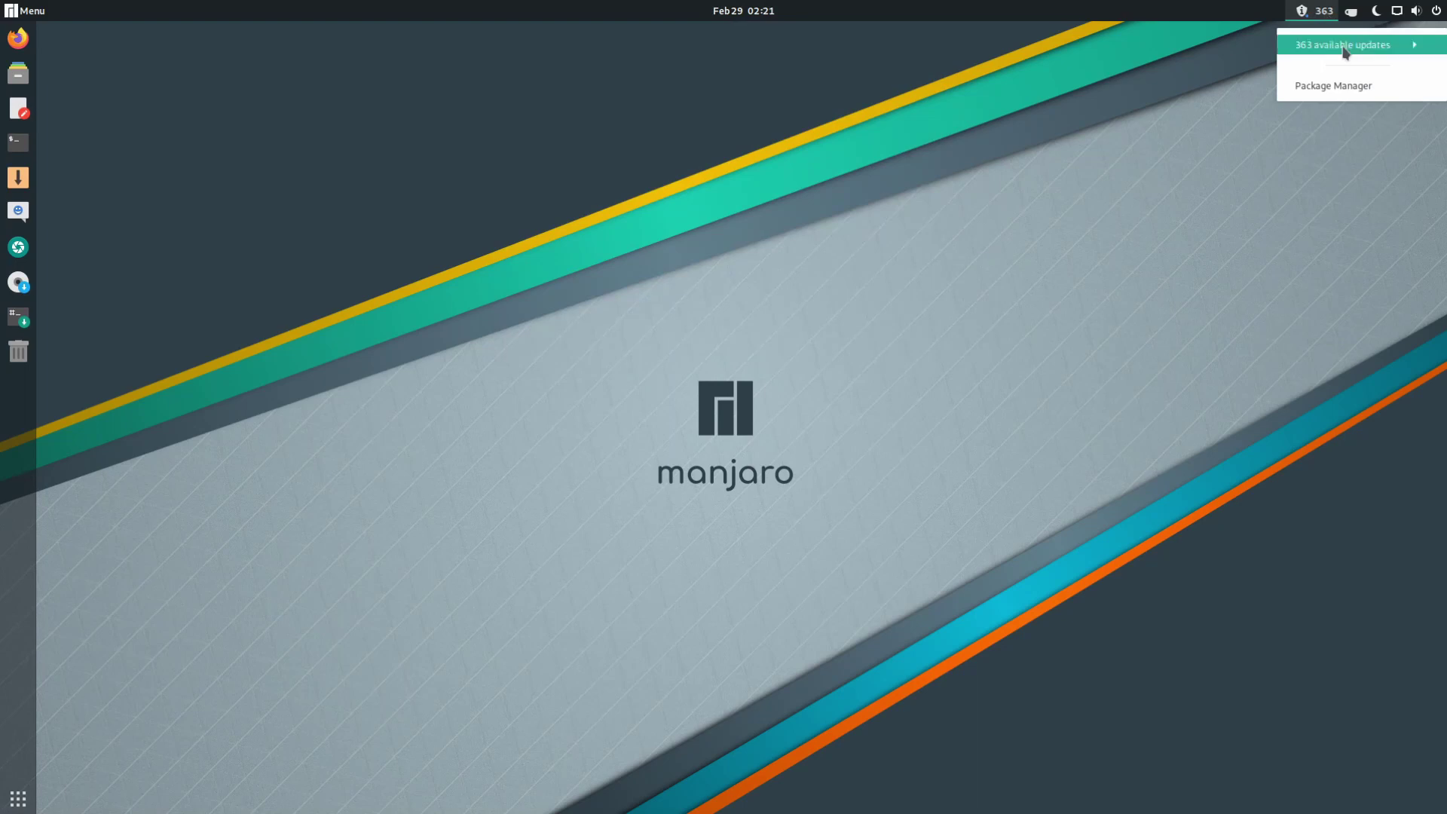
mouse_move(1350, 18)
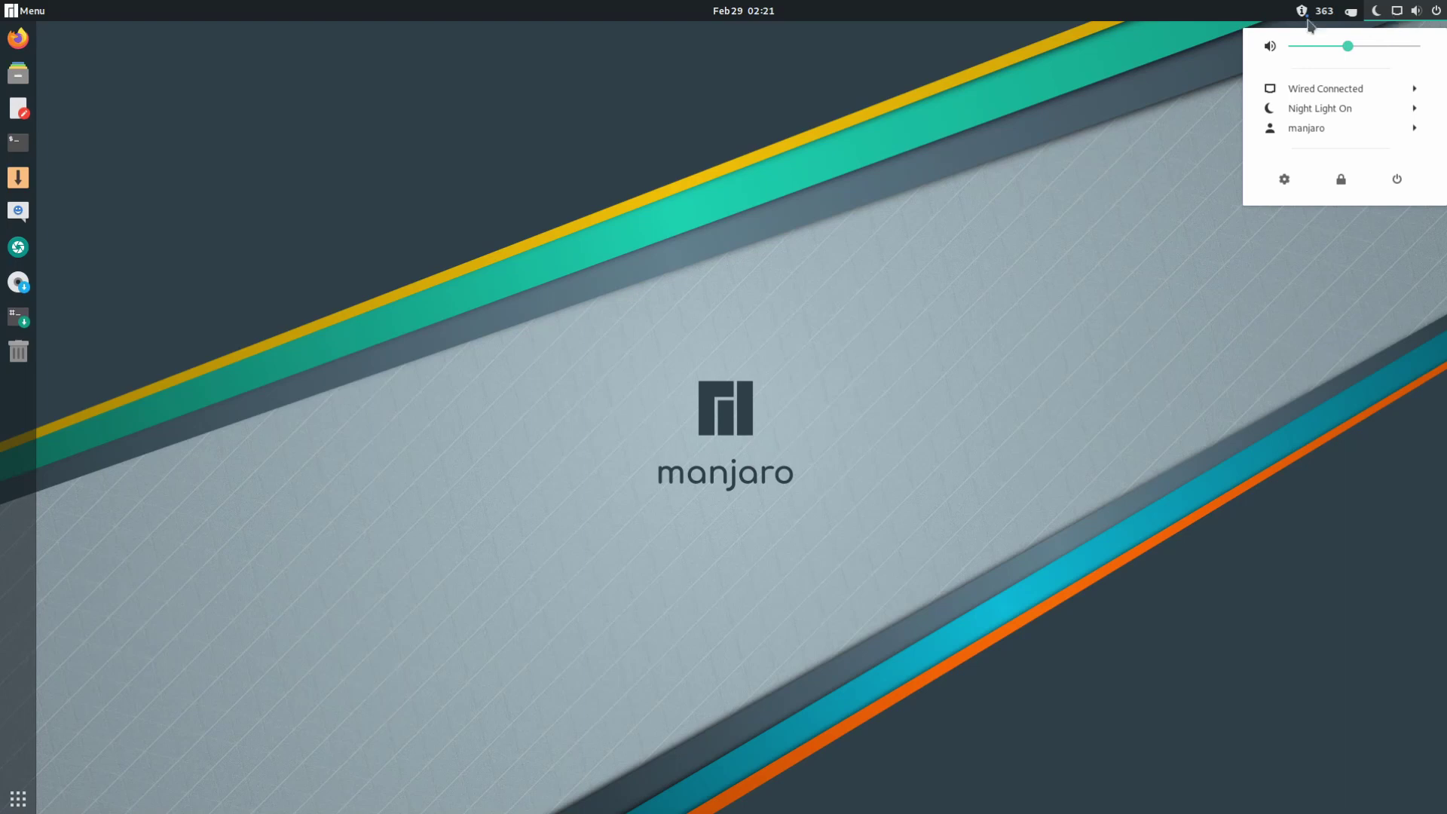
click(743, 296)
click(20, 800)
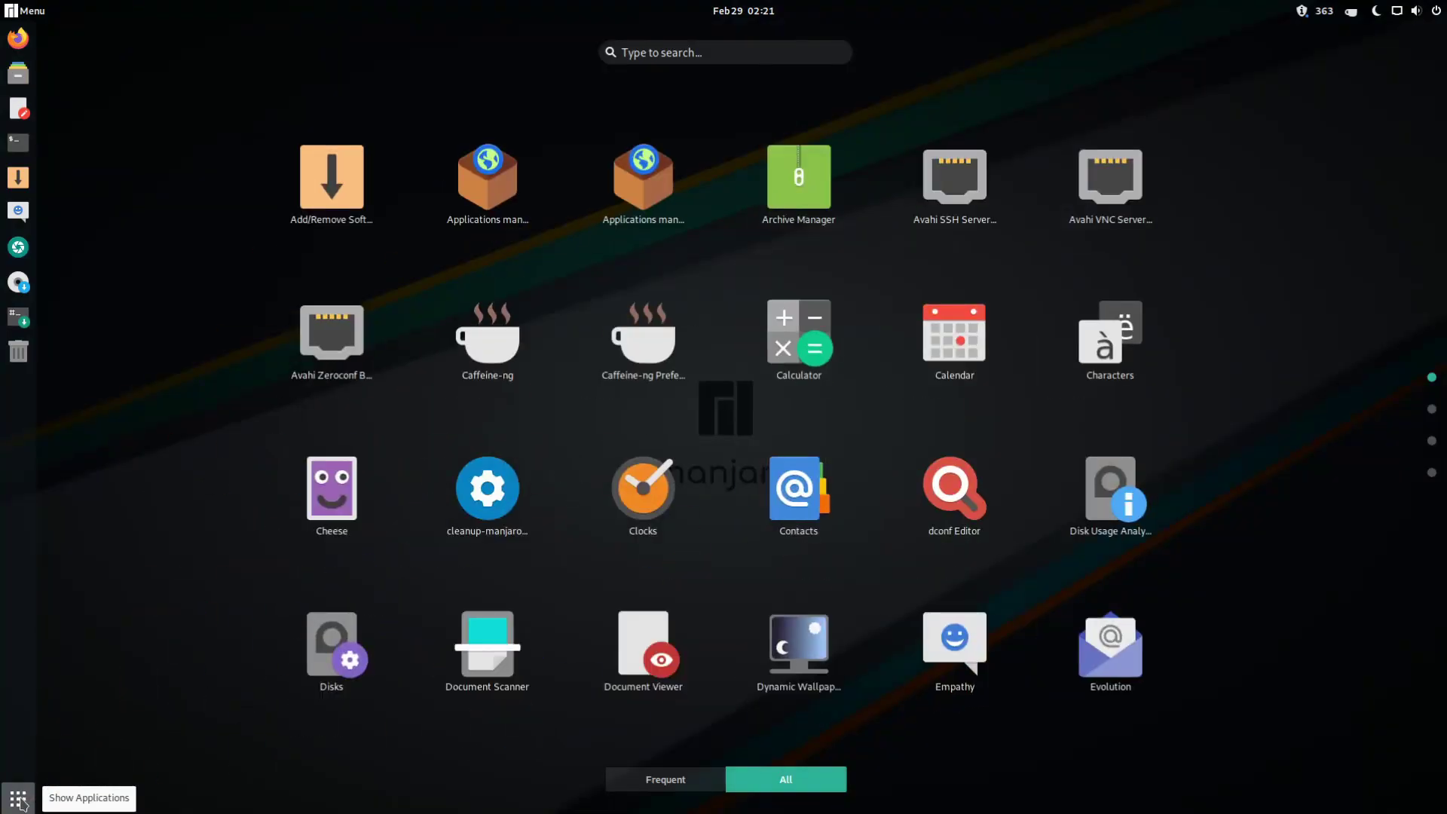
Close the application grid to return to the Manjaro desktop.
click(19, 800)
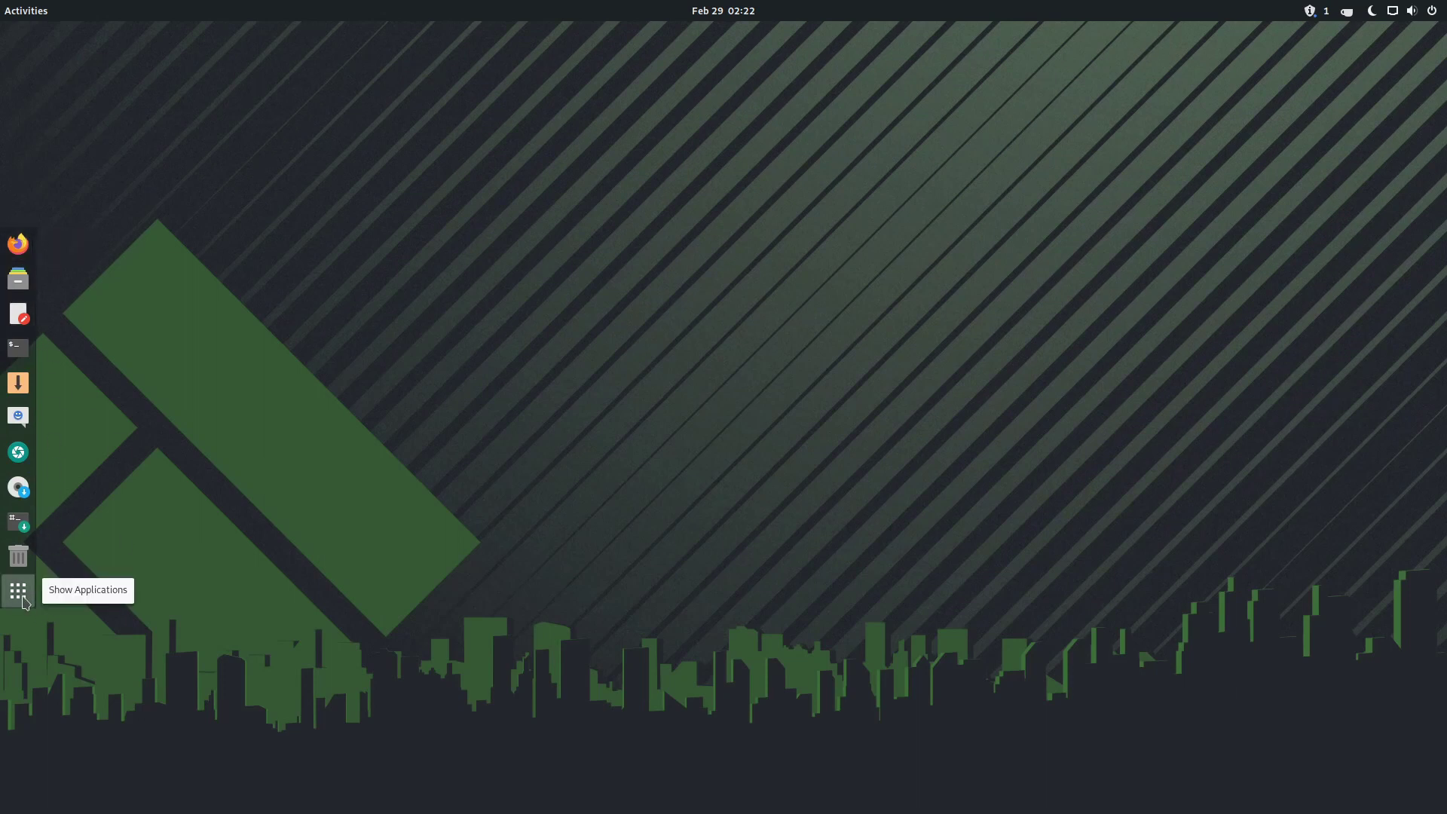
click(18, 591)
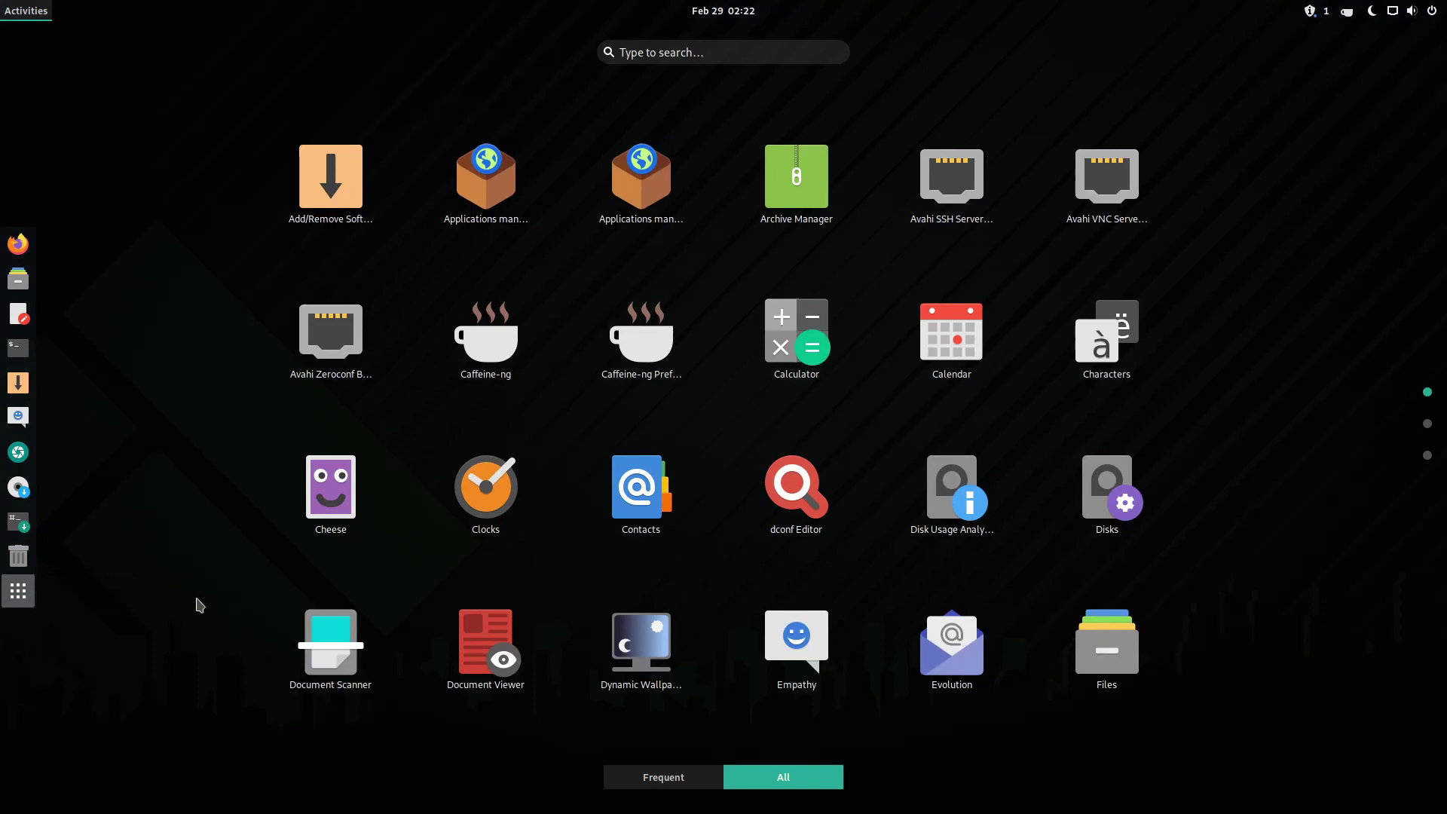
click(18, 591)
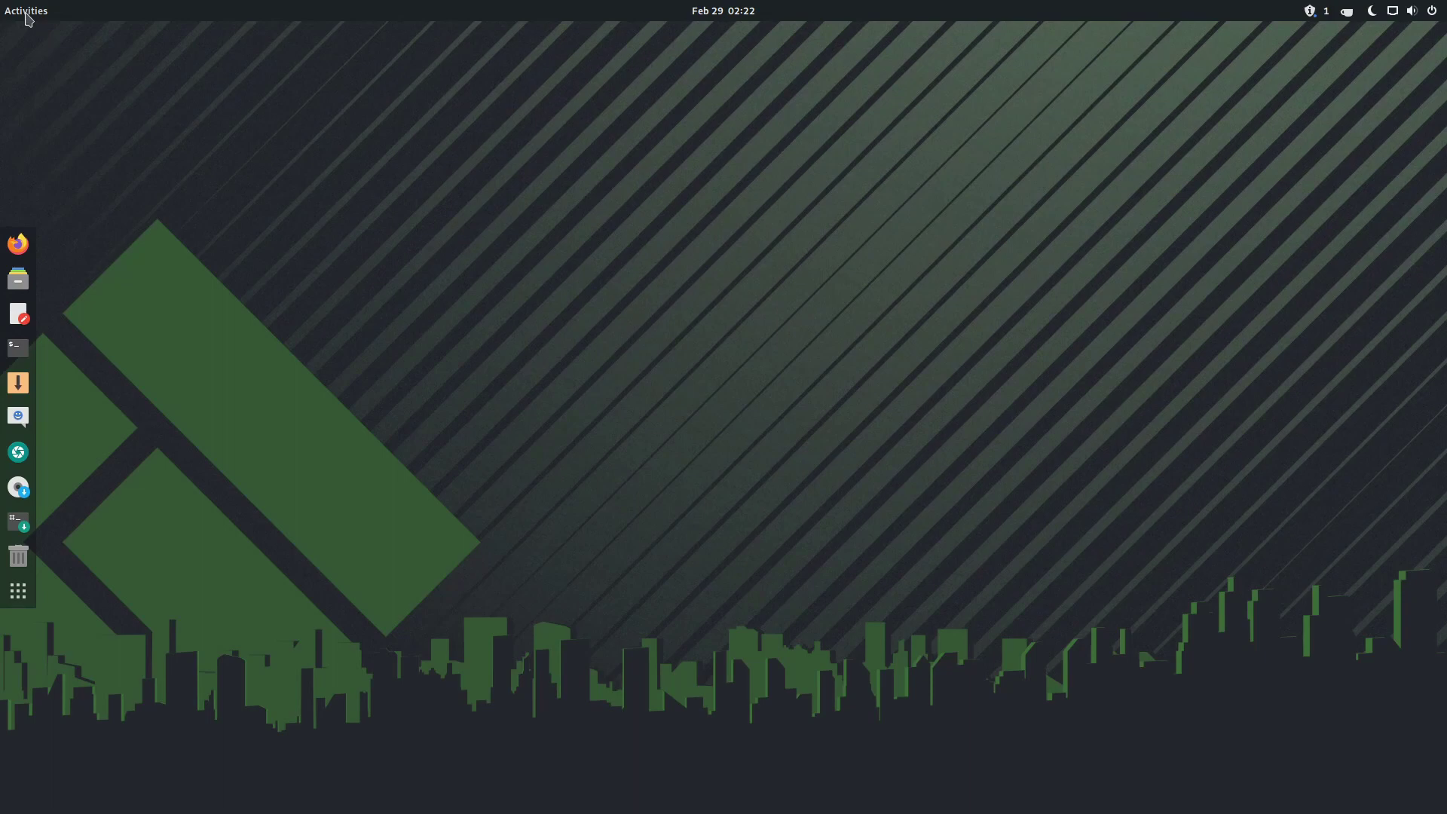
Enter and leave the Activities overview, then show the calendar for February 29 2020.
click(29, 15)
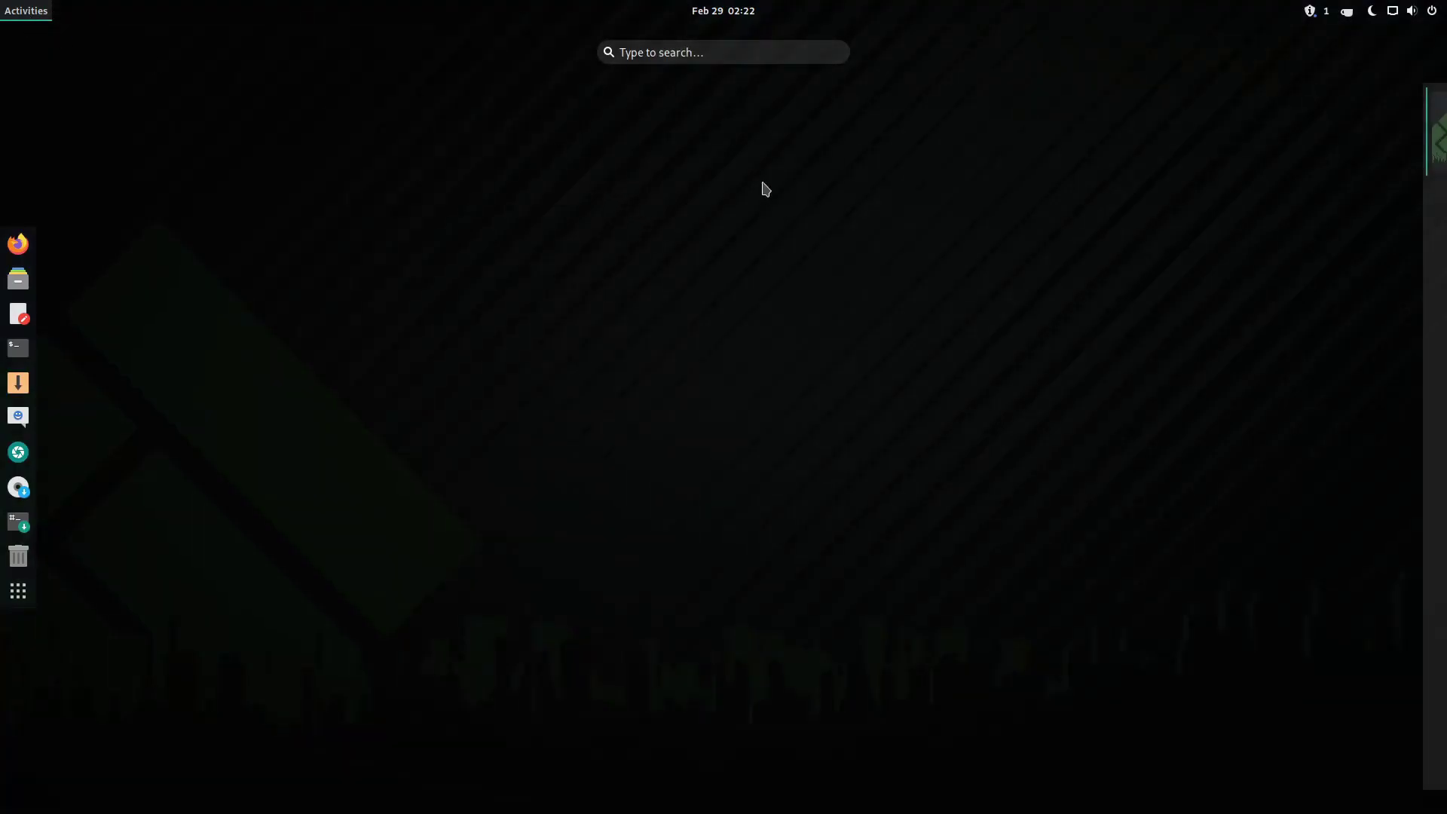
key(Escape)
click(709, 12)
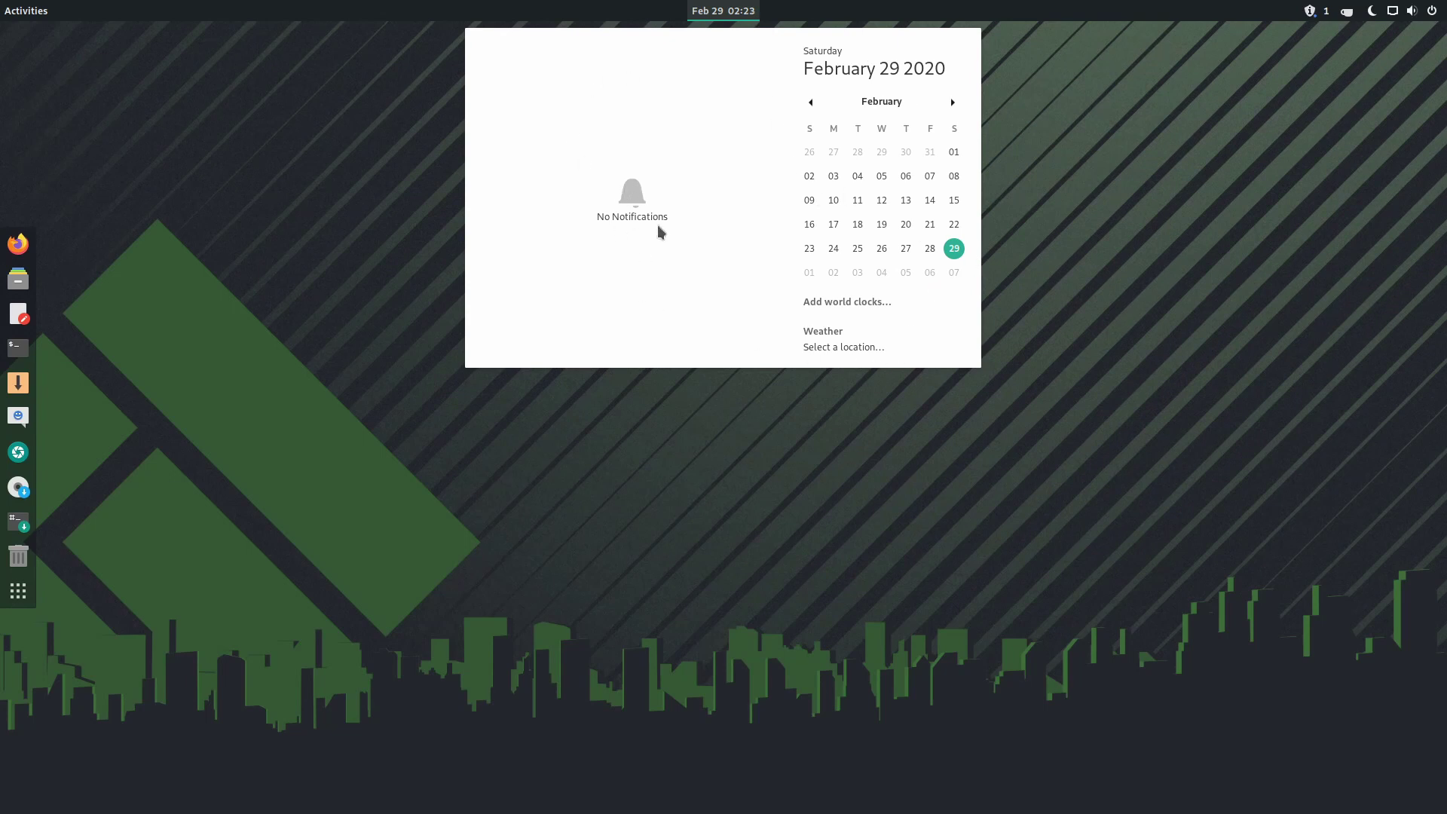
Close the calendar, check the Caffeine and pending-update menus, then show the volume, network and Night Light controls.
click(1349, 135)
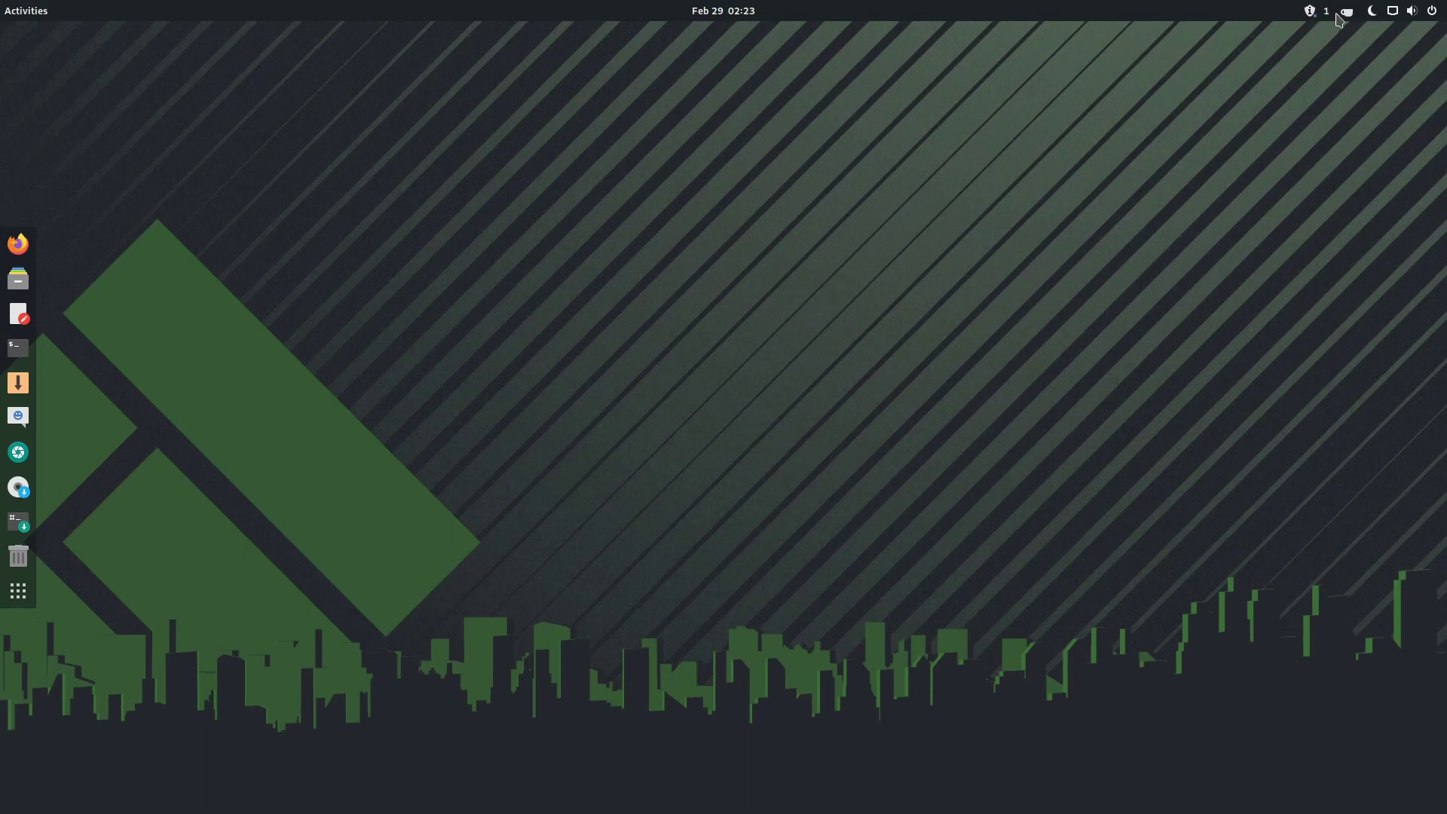
click(1344, 13)
click(1309, 10)
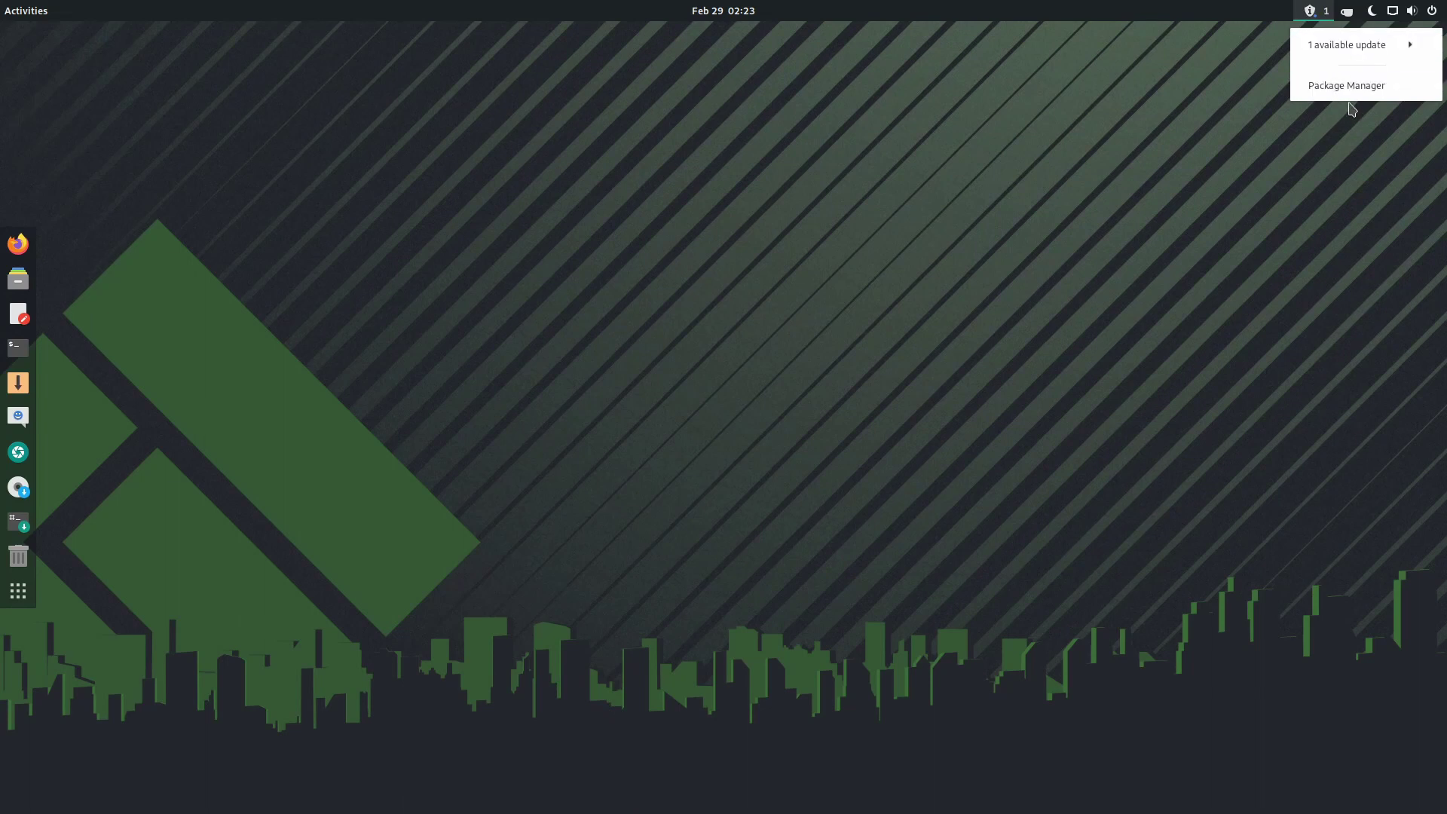
click(1238, 154)
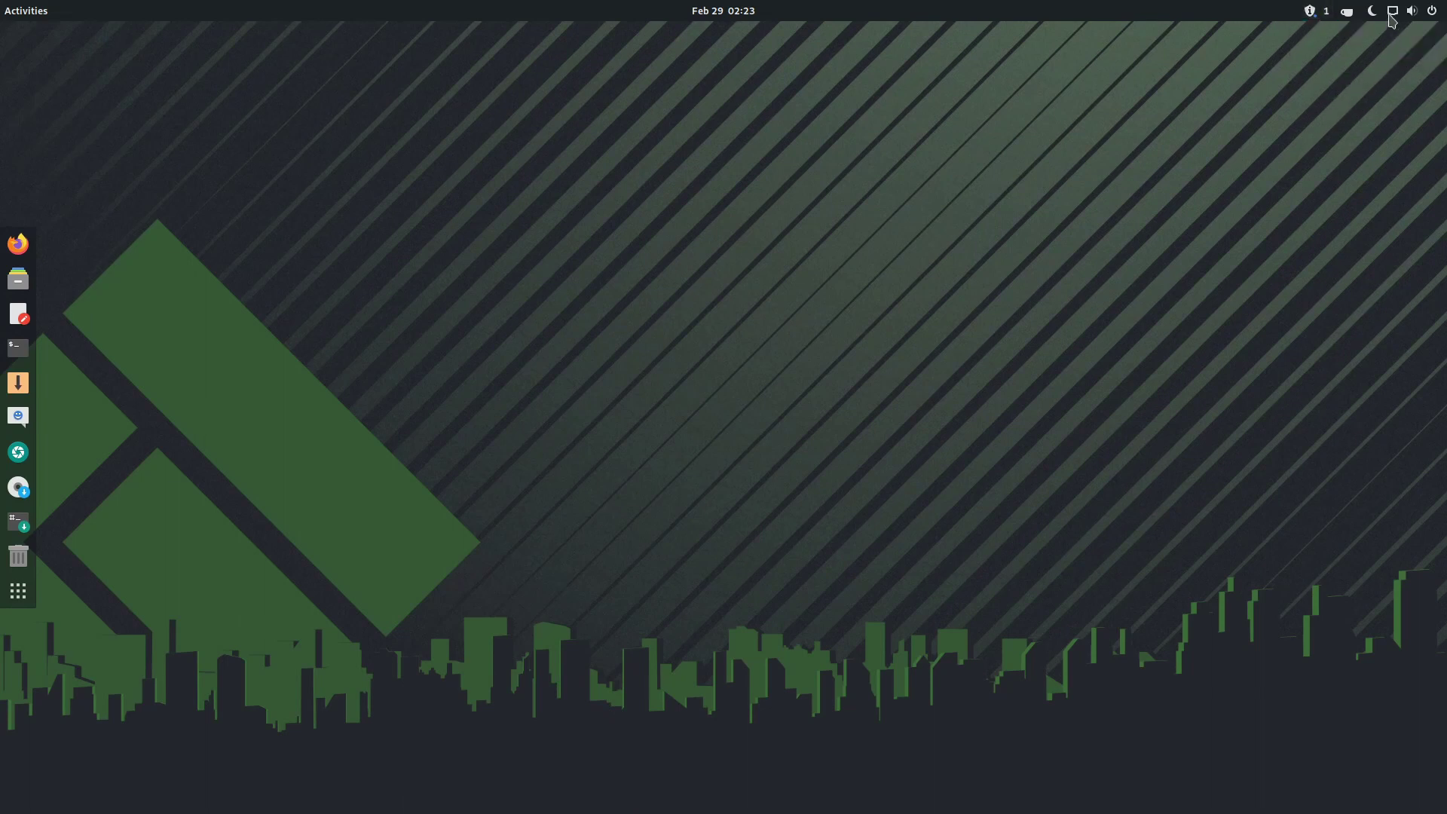
click(1391, 13)
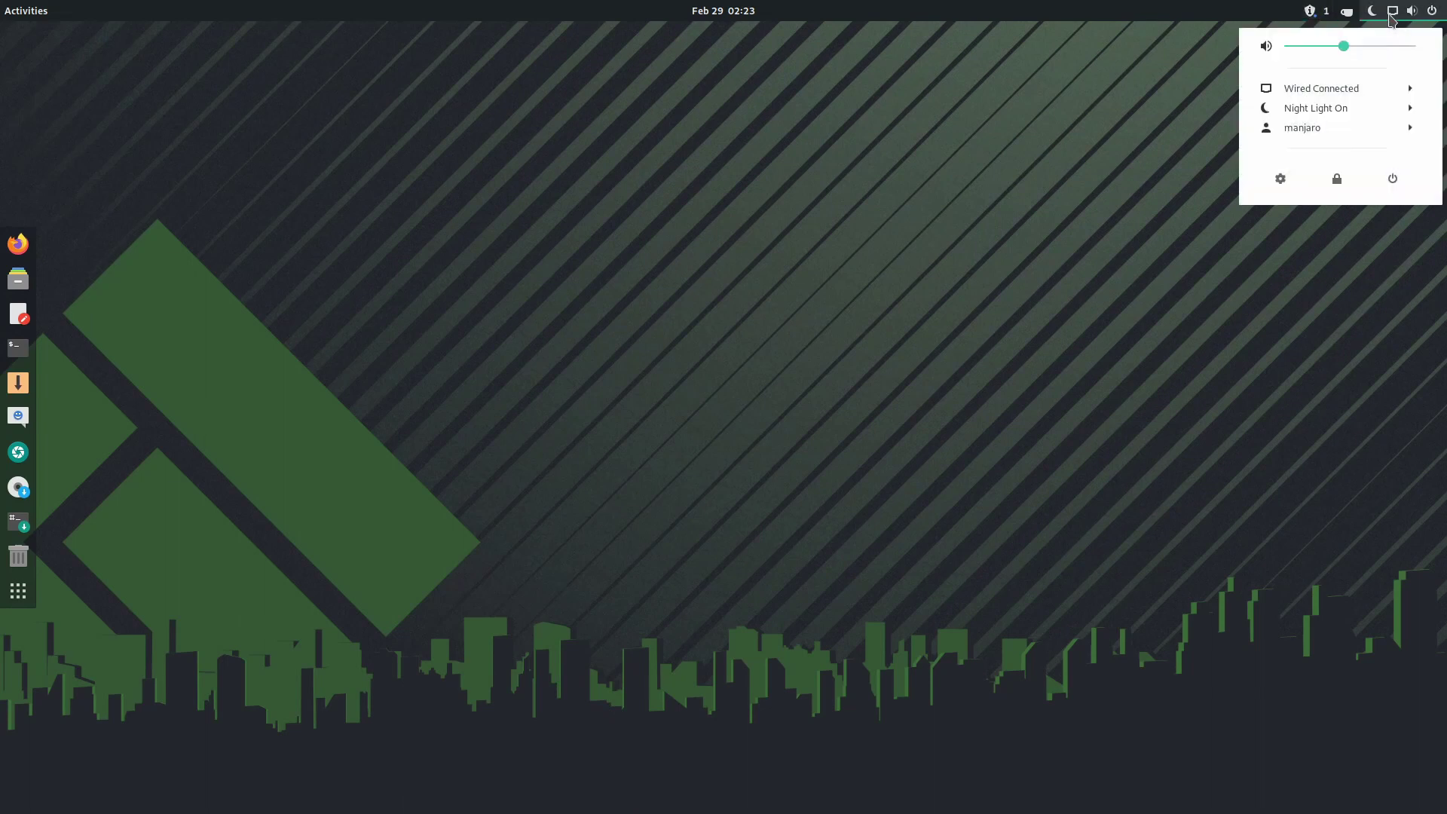
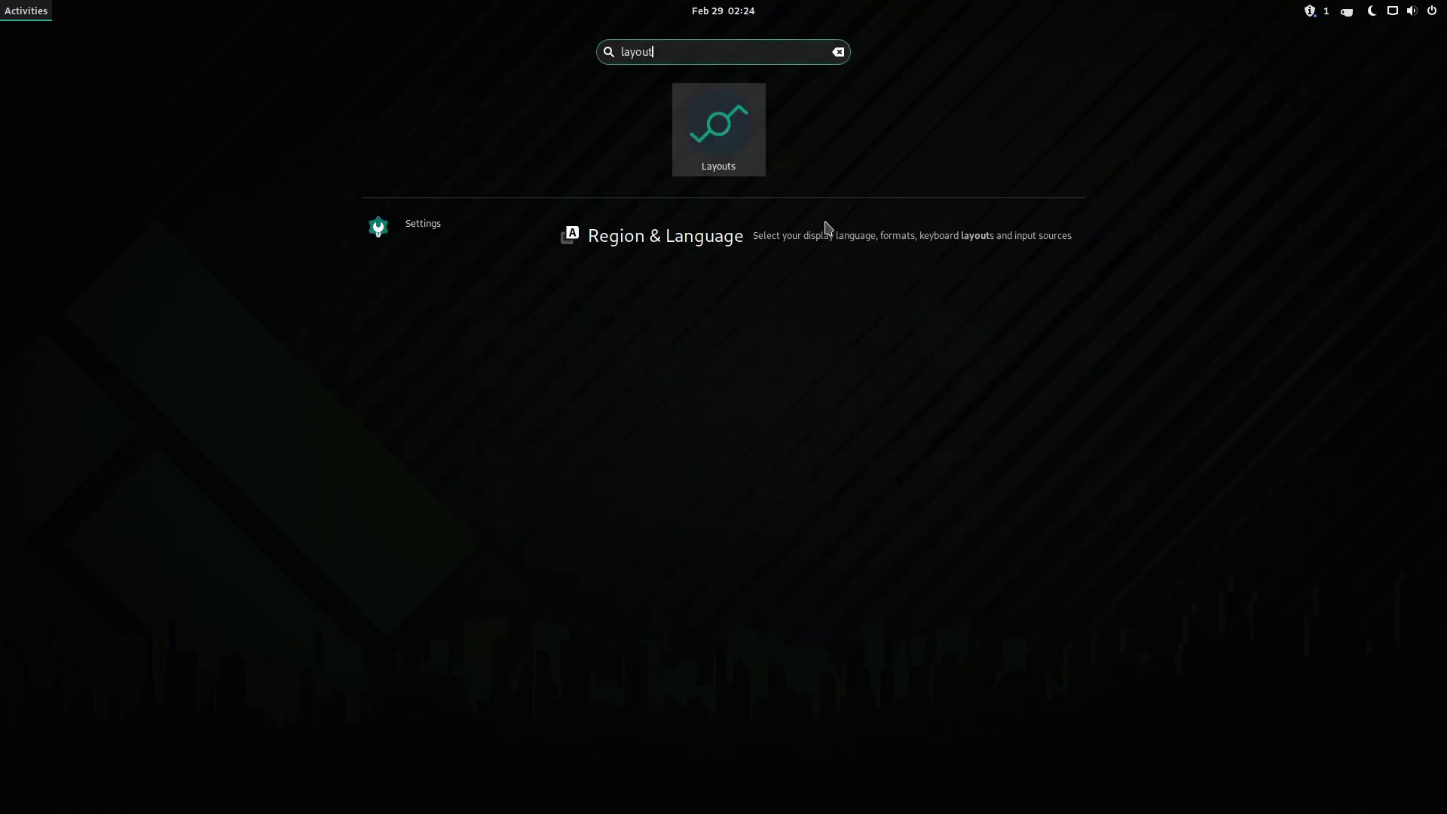
Launch Layouts Switcher from the Layouts search result and move its window slightly higher.
click(728, 127)
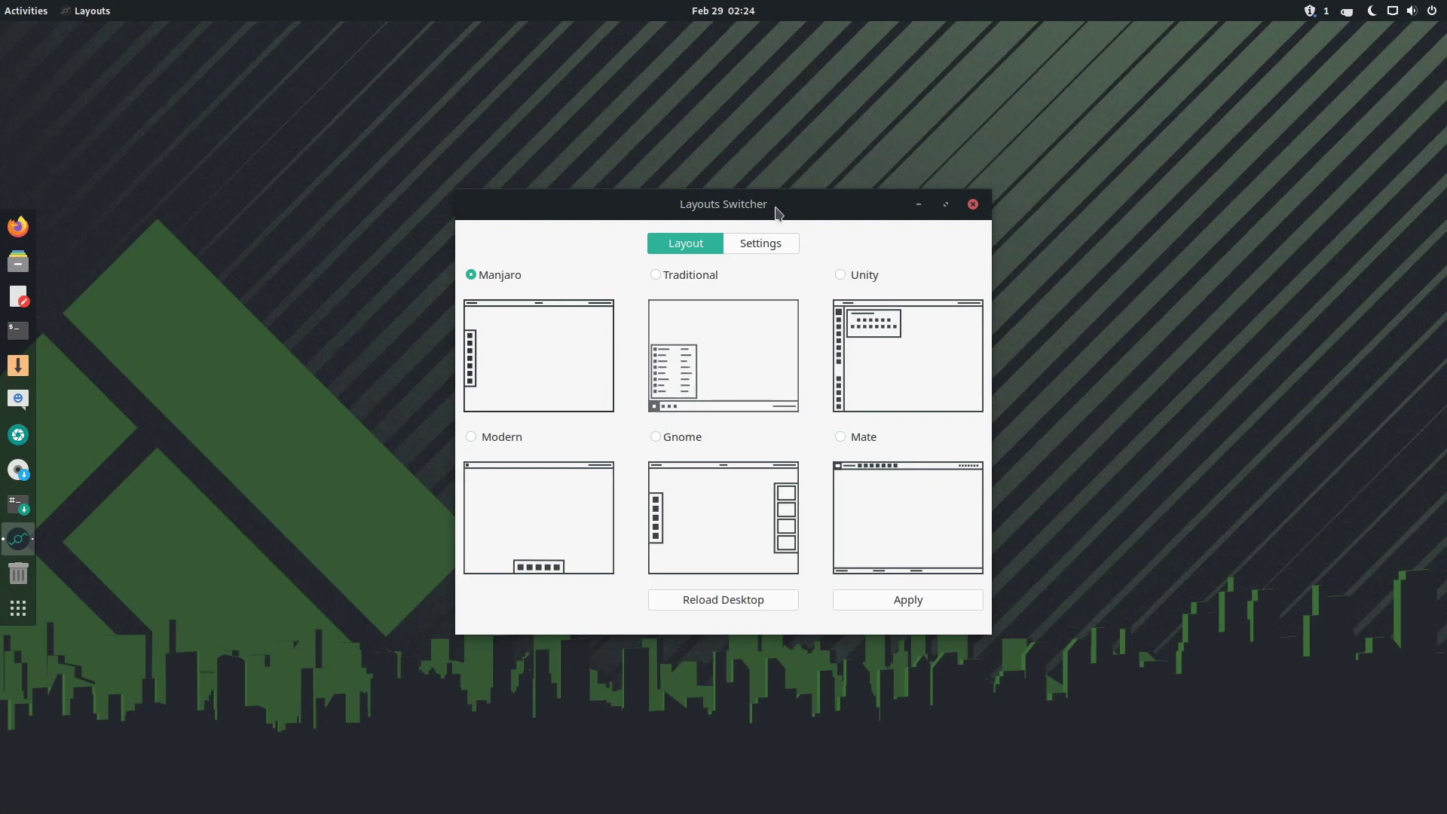
drag(774, 208, 765, 146)
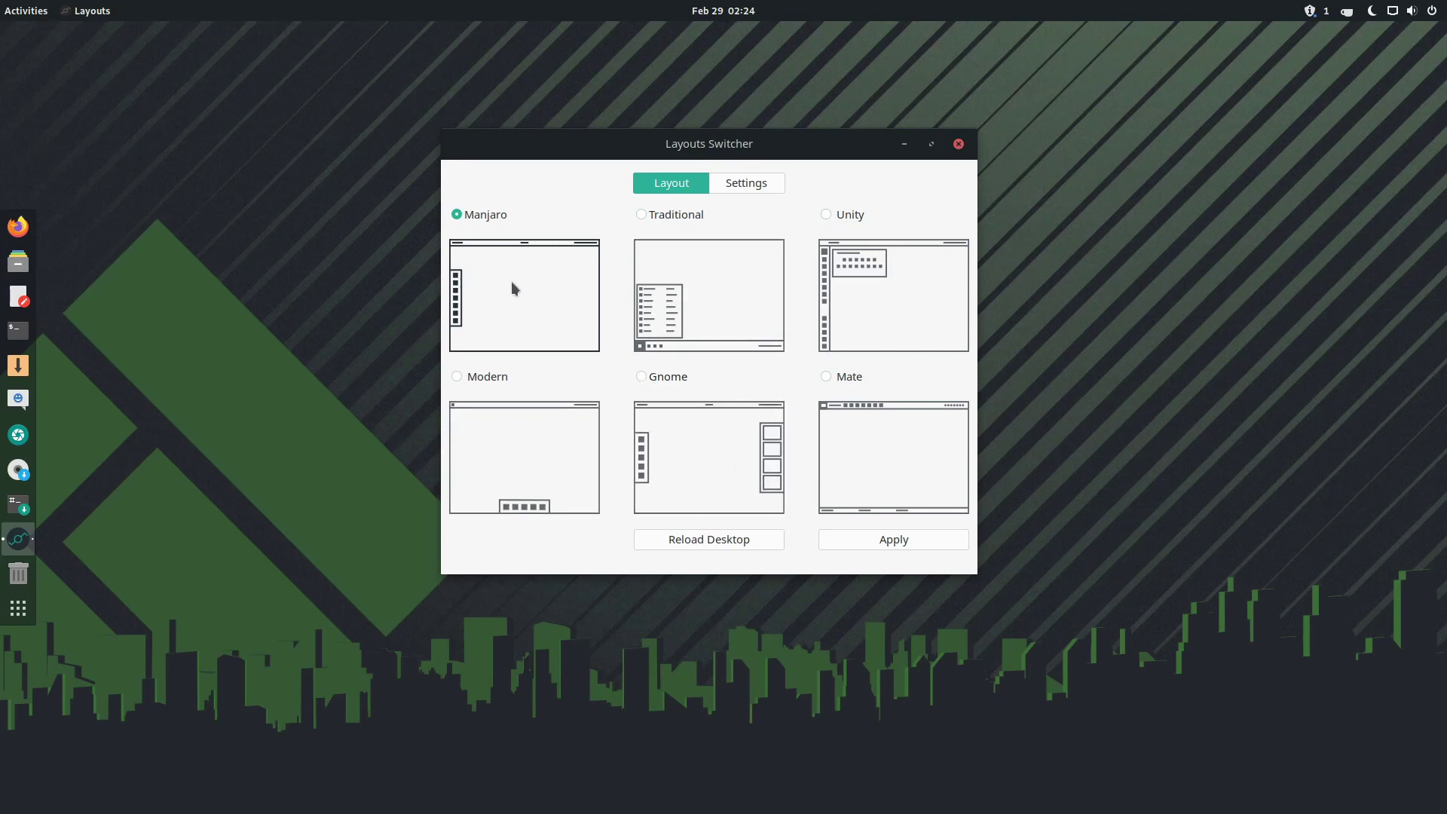
Select and apply the Traditional layout, then drag-select the icons on the desktop.
click(665, 220)
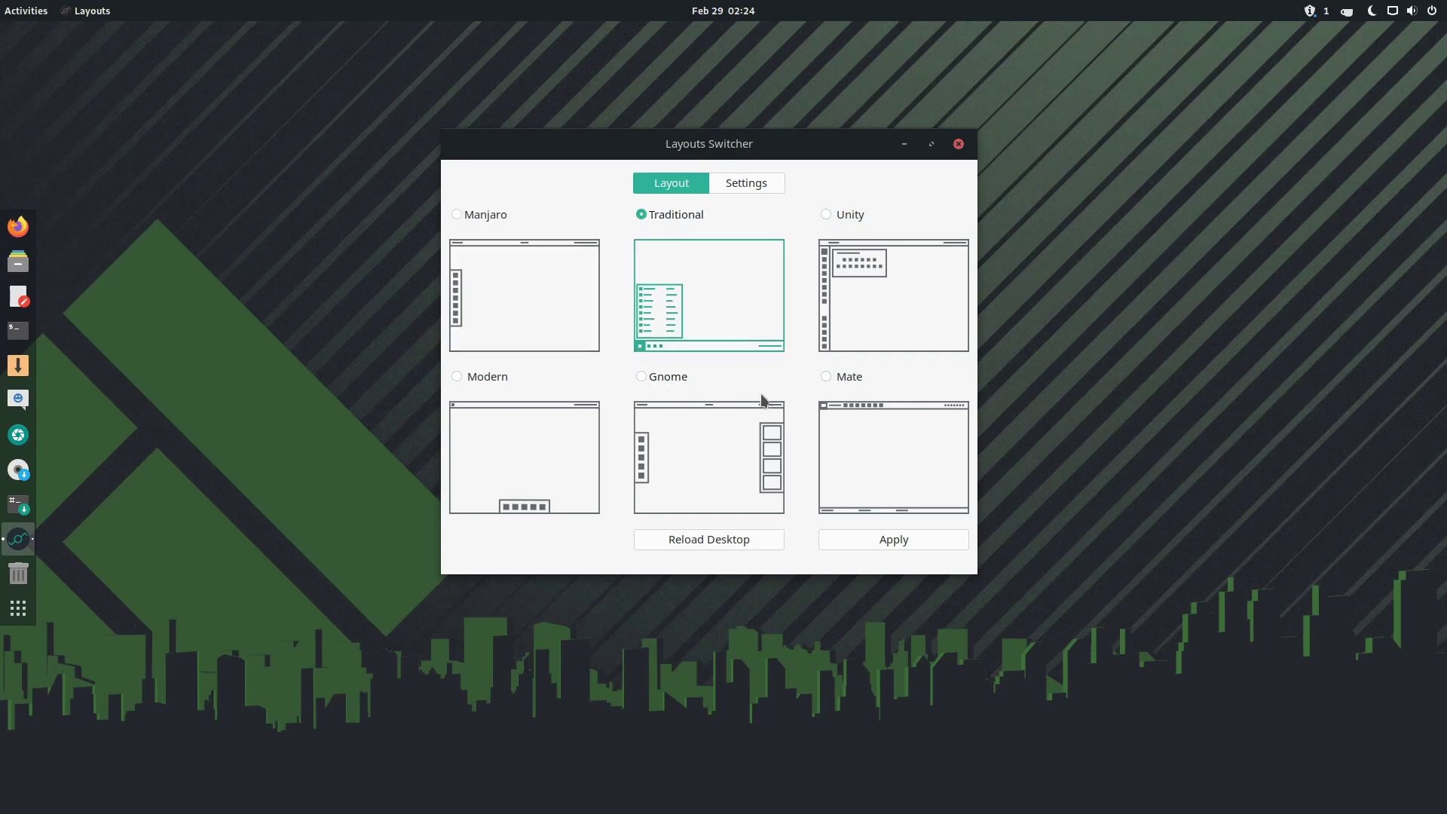
click(864, 541)
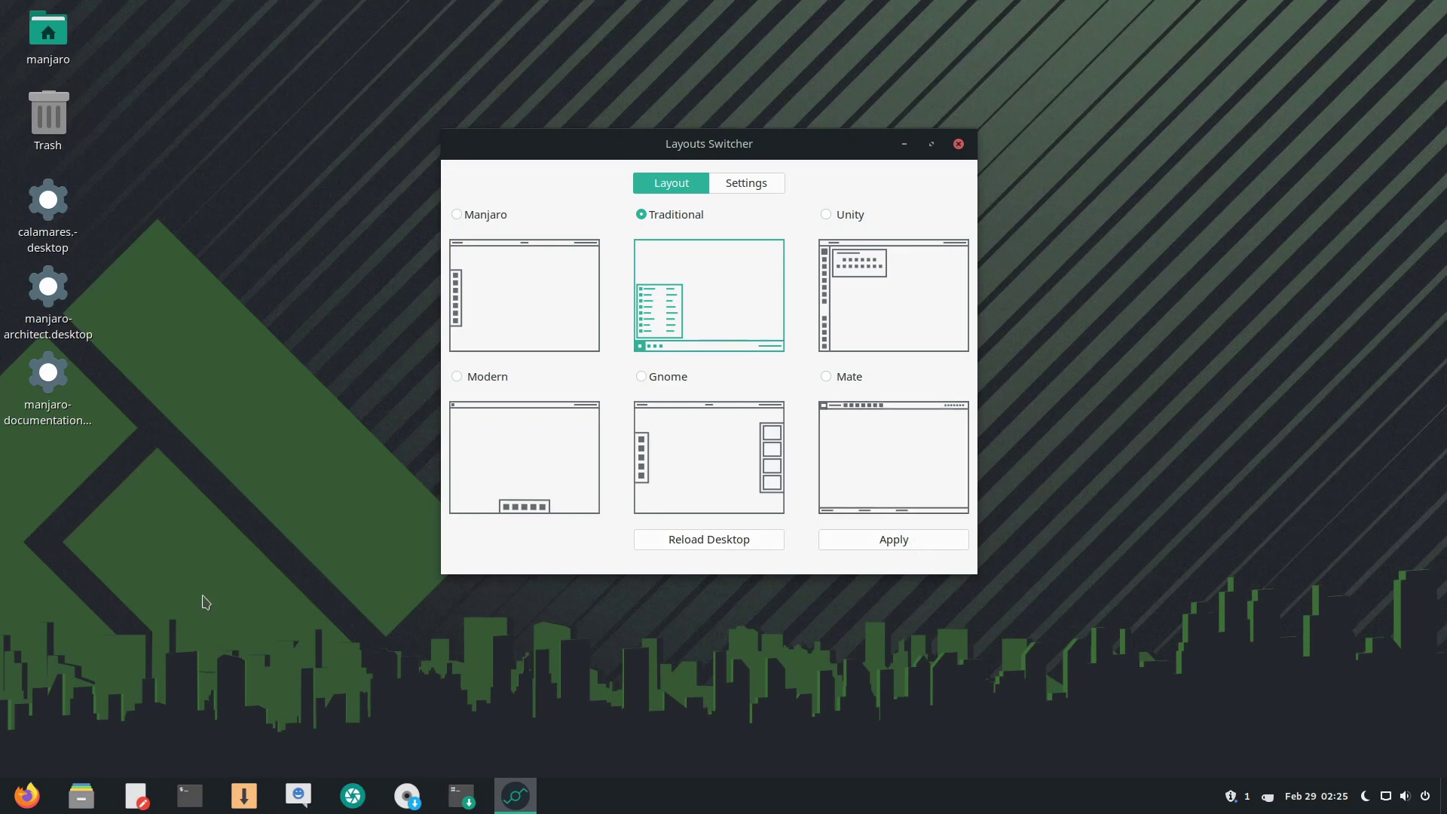
drag(151, 590, 8, 7)
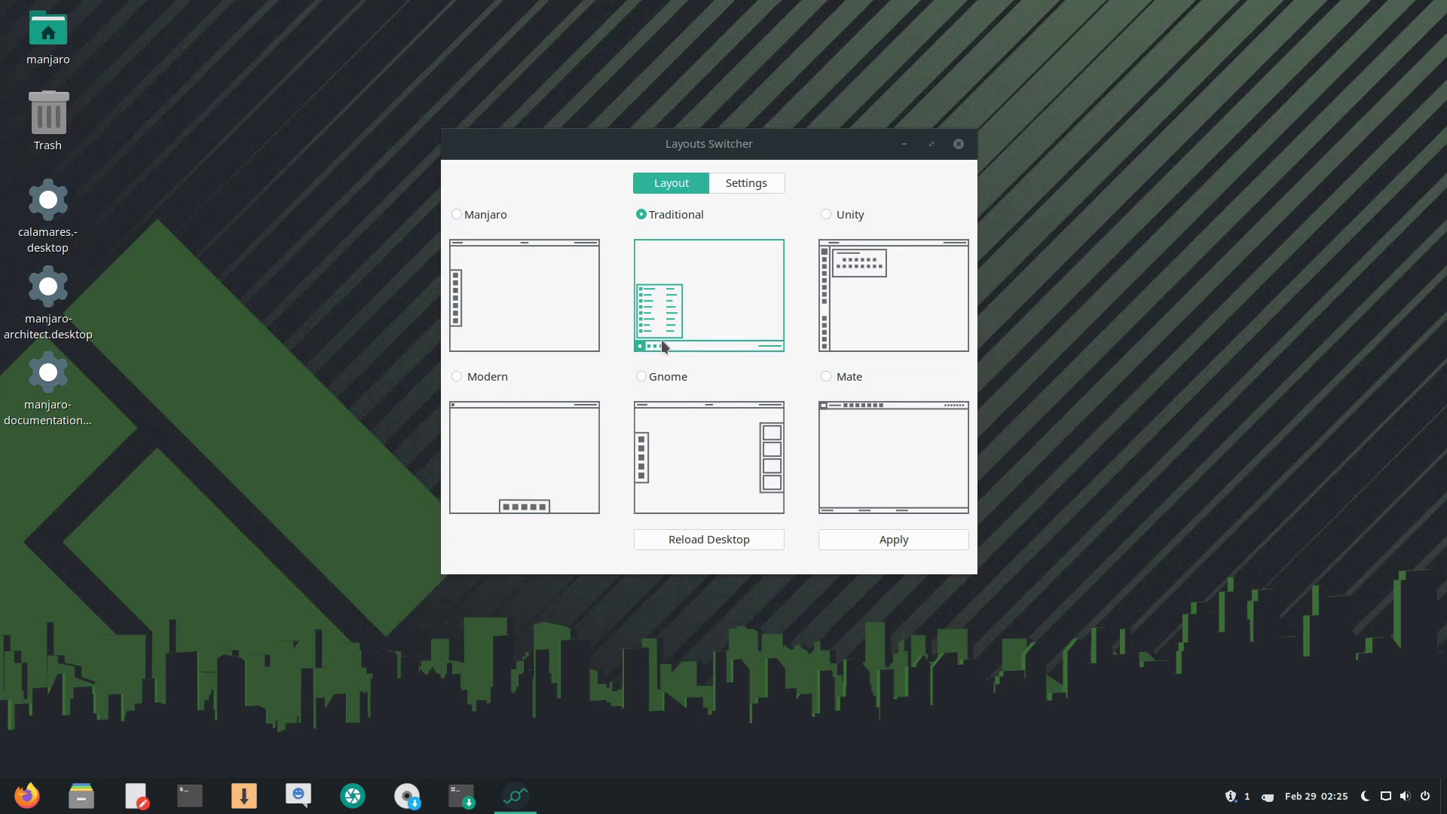
Reload the desktop and browse the Arc Menu's All Programs categories.
click(710, 541)
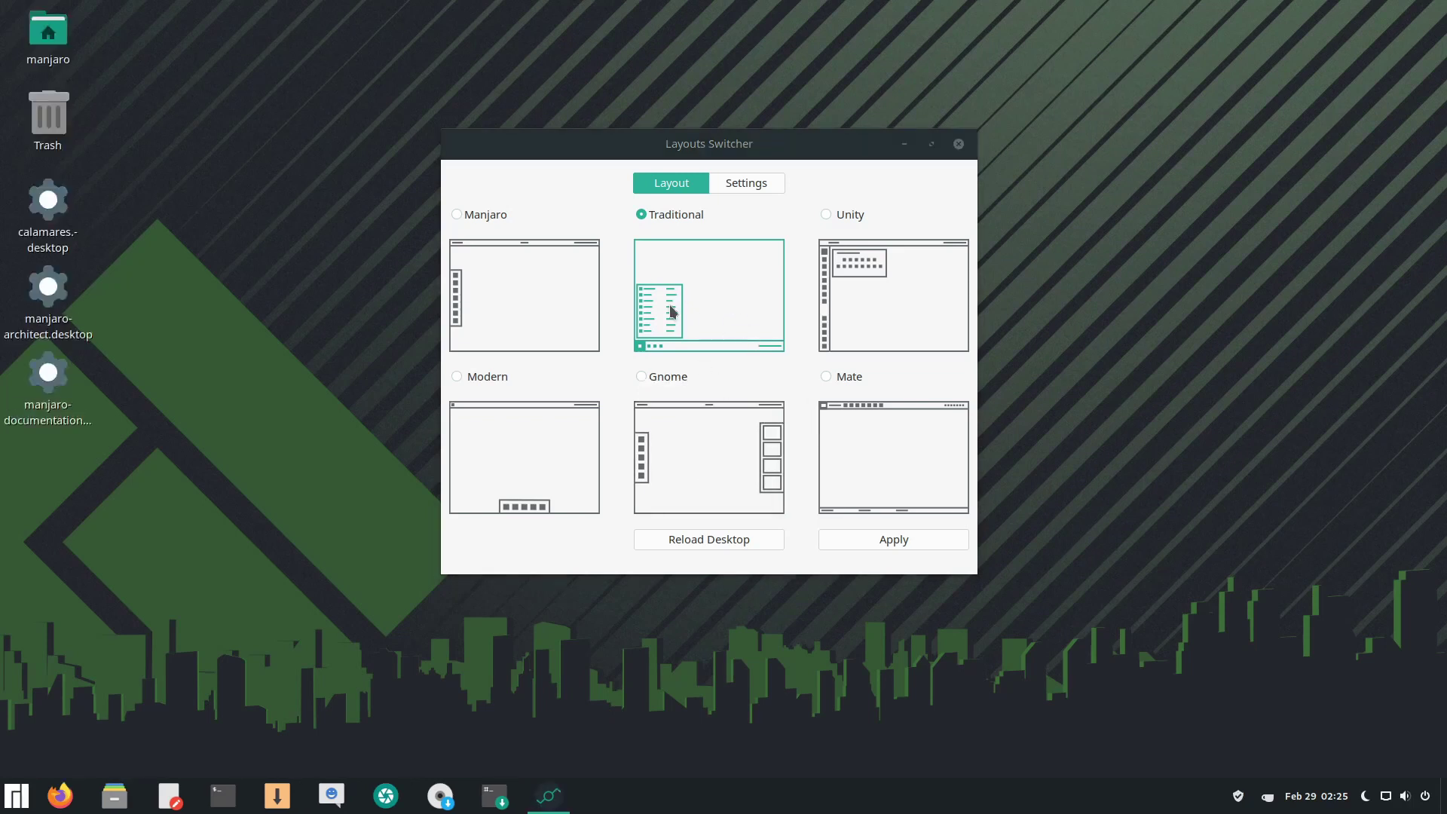
click(15, 796)
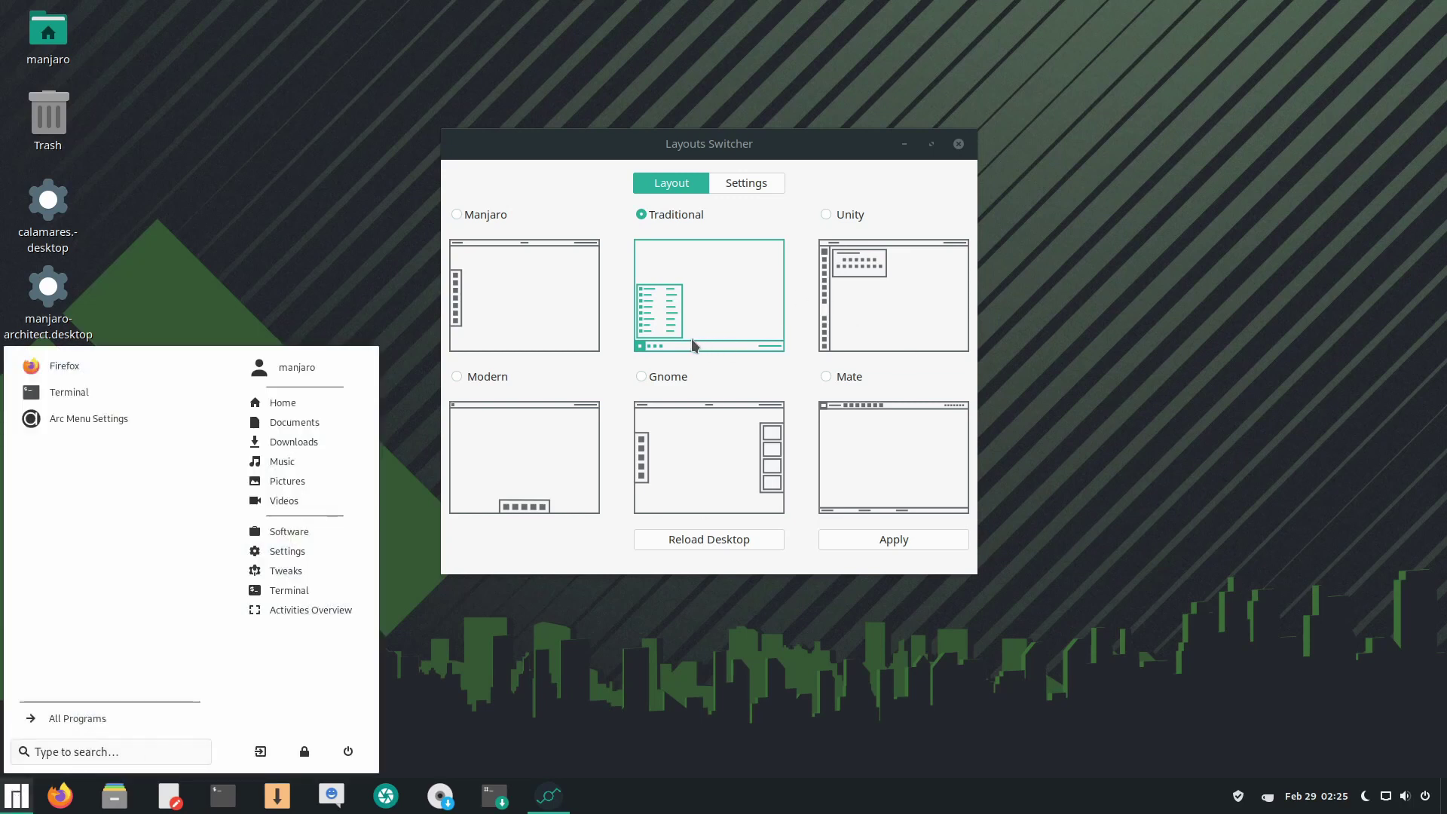
click(584, 642)
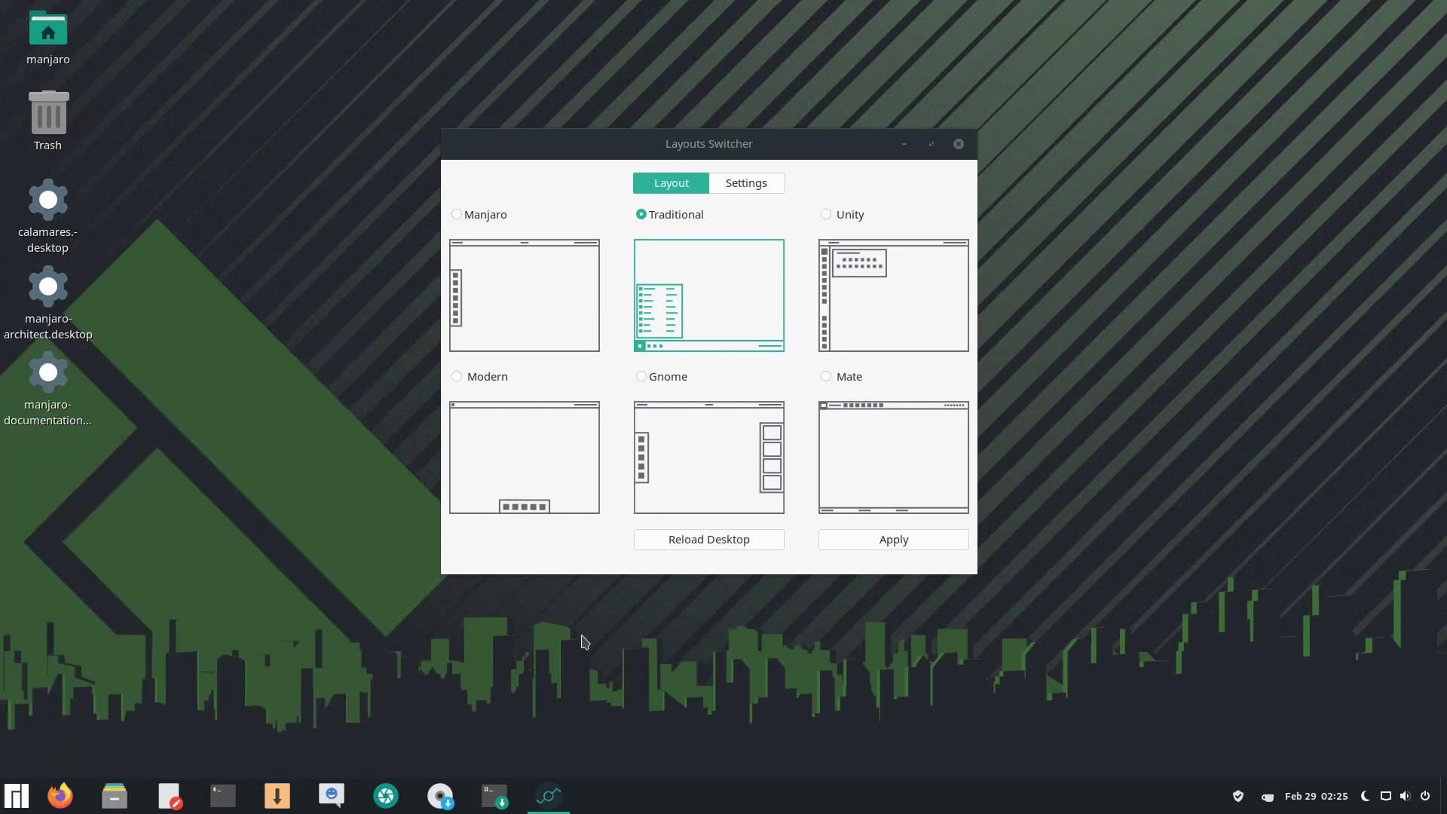
click(17, 796)
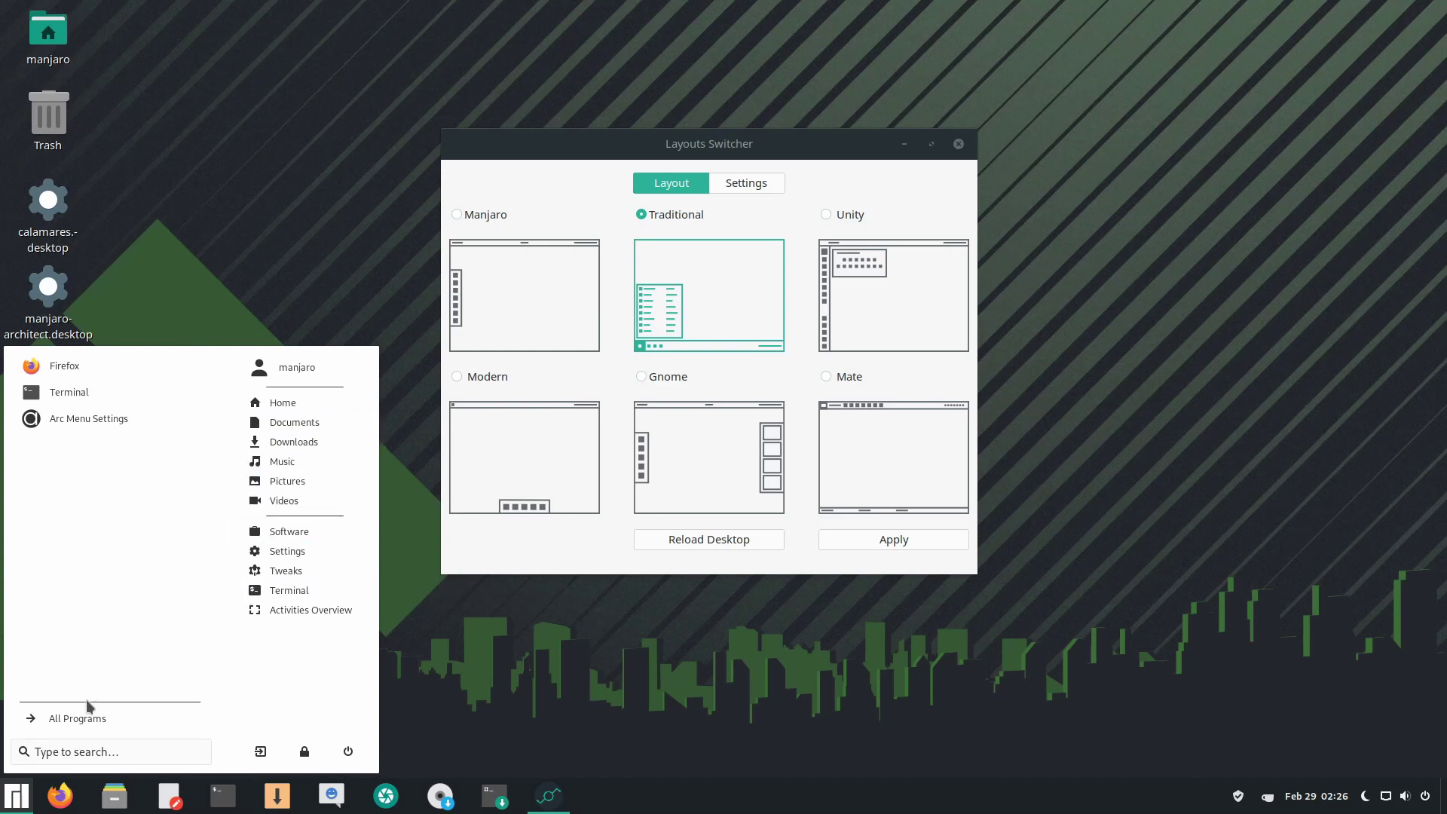
click(197, 712)
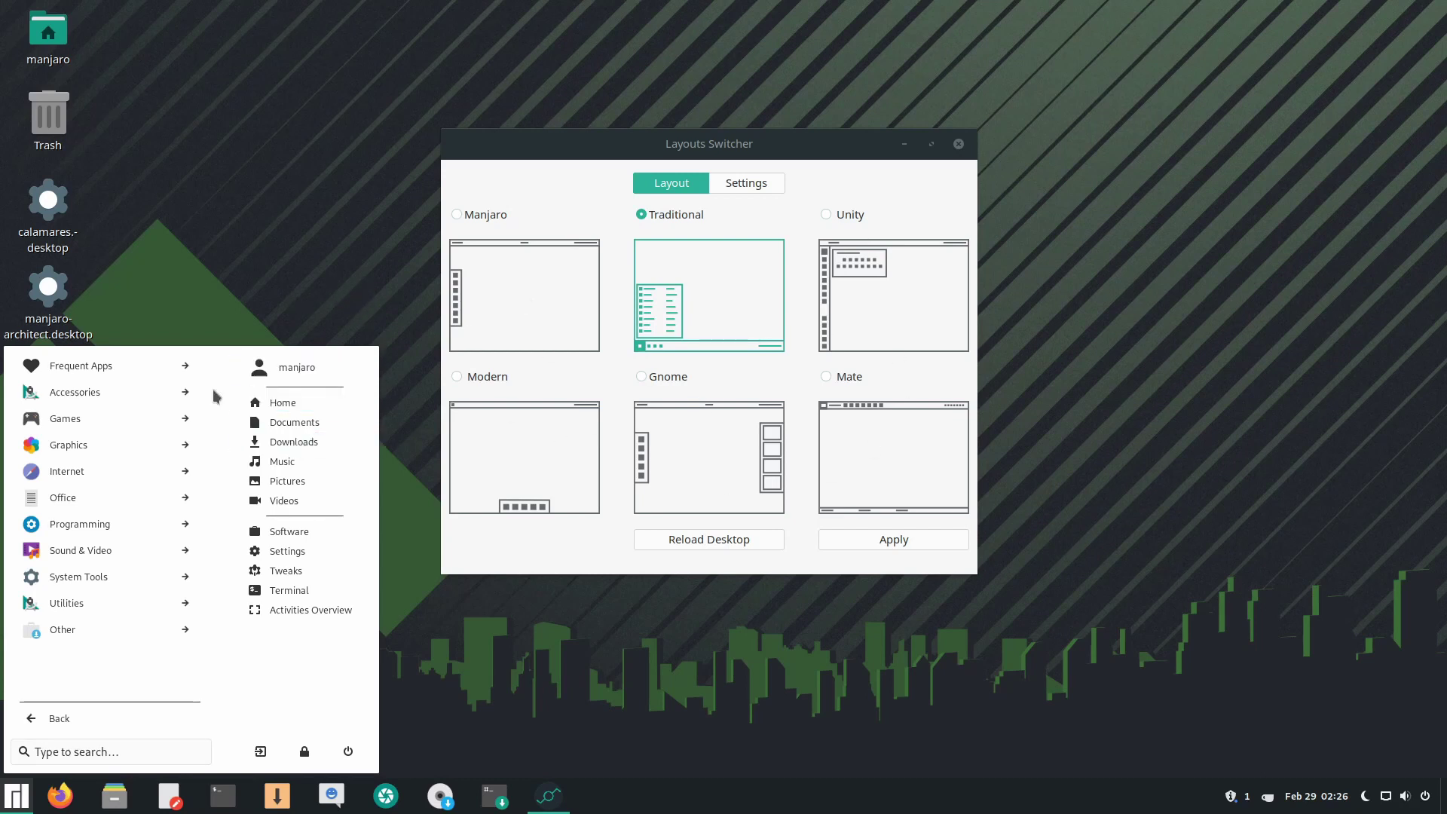
click(23, 803)
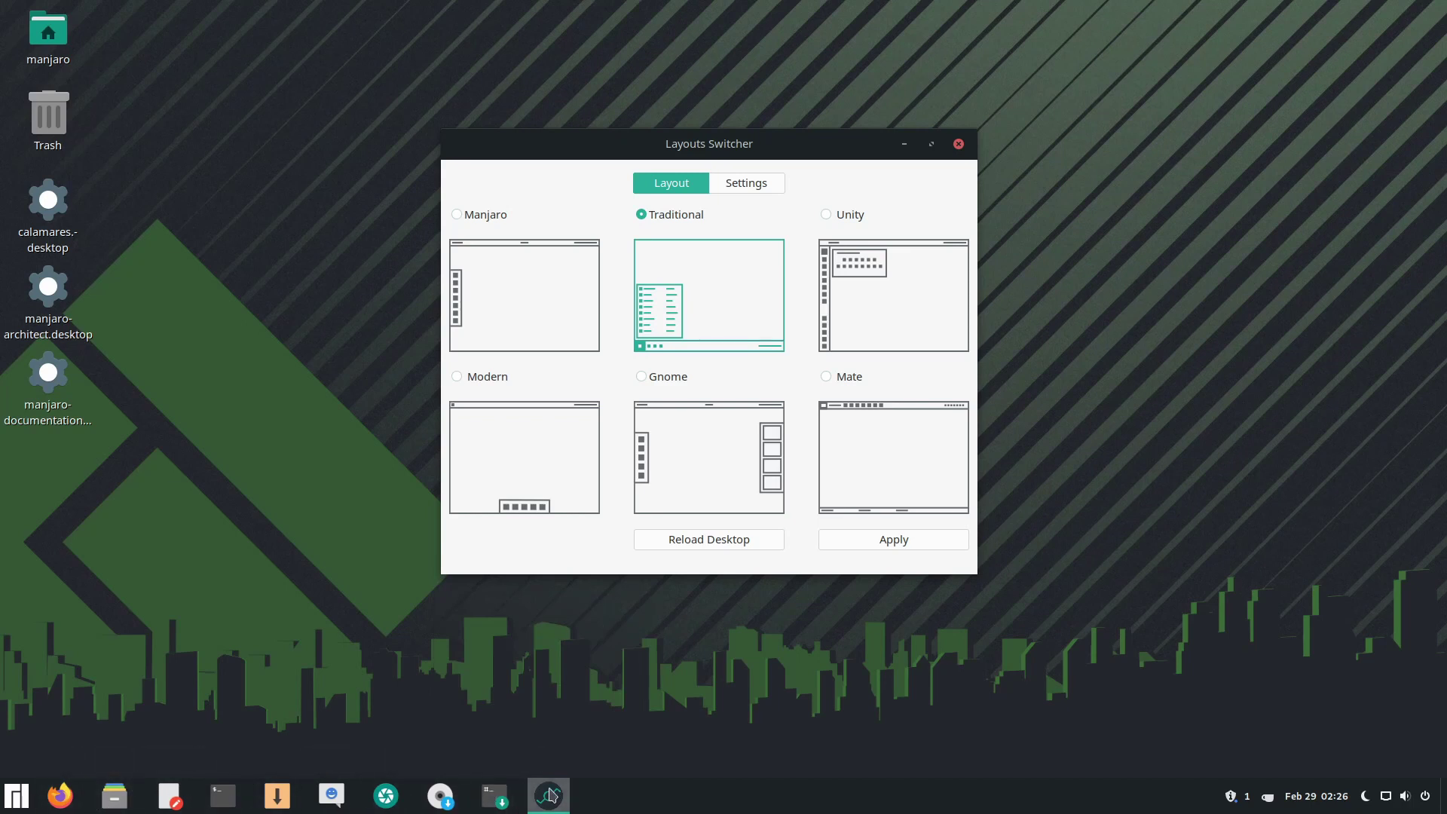
Show the bare desktop, then restore Layouts Switcher from the taskbar.
mouse_move(548, 800)
click(1443, 804)
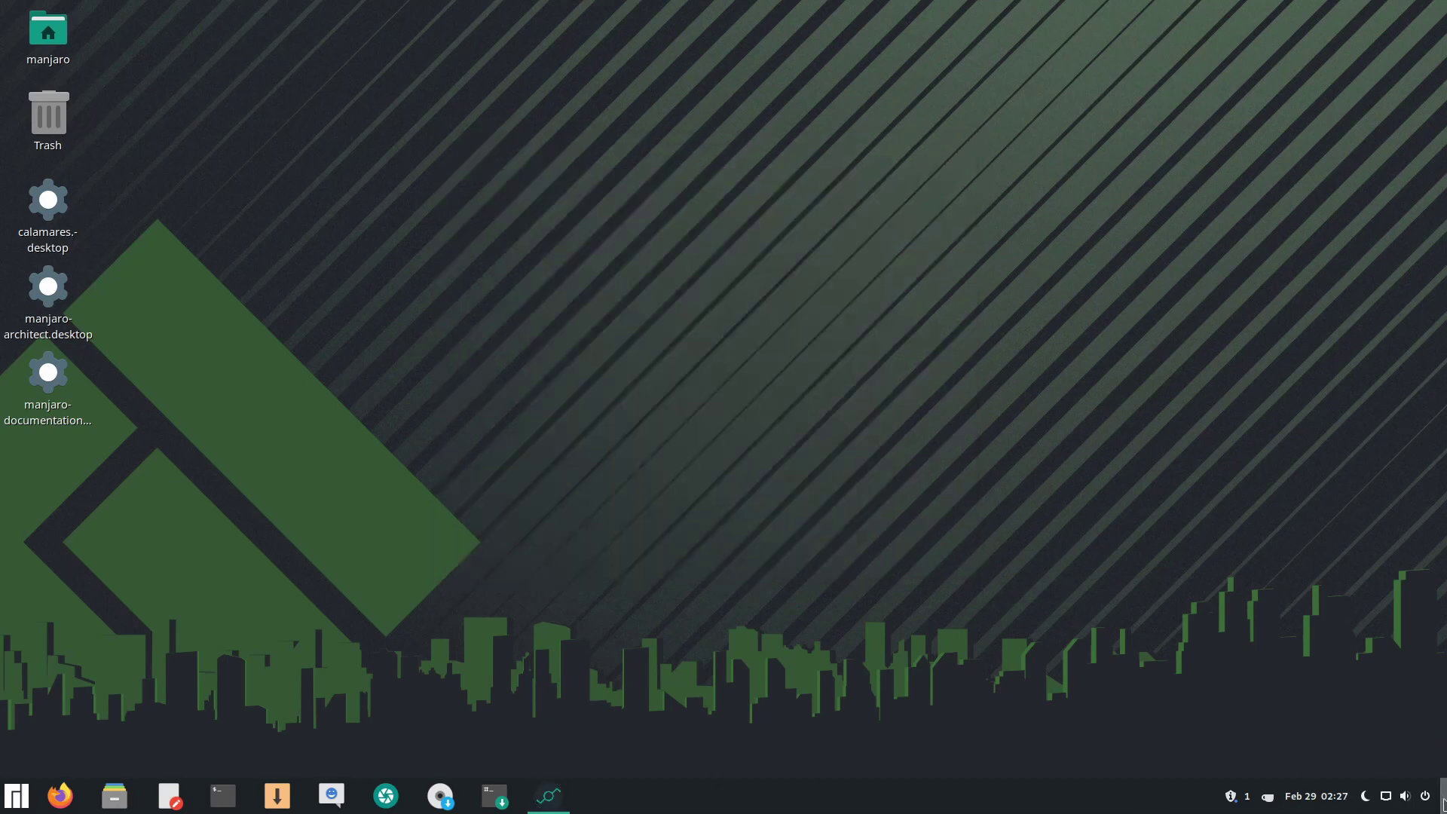
click(549, 795)
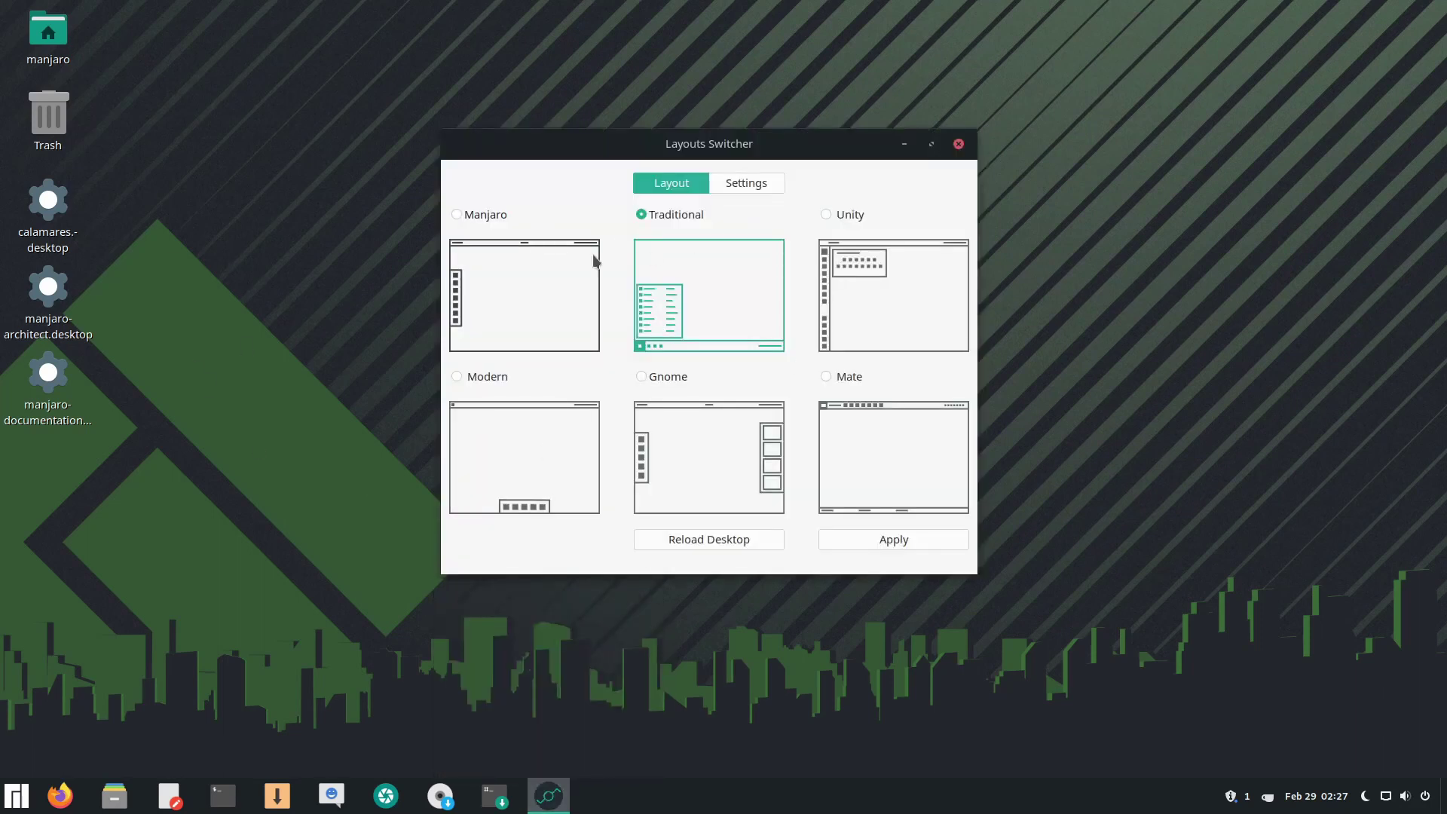
Apply the Unity layout, reload the desktop, then open and dismiss the top-bar app menu.
click(909, 289)
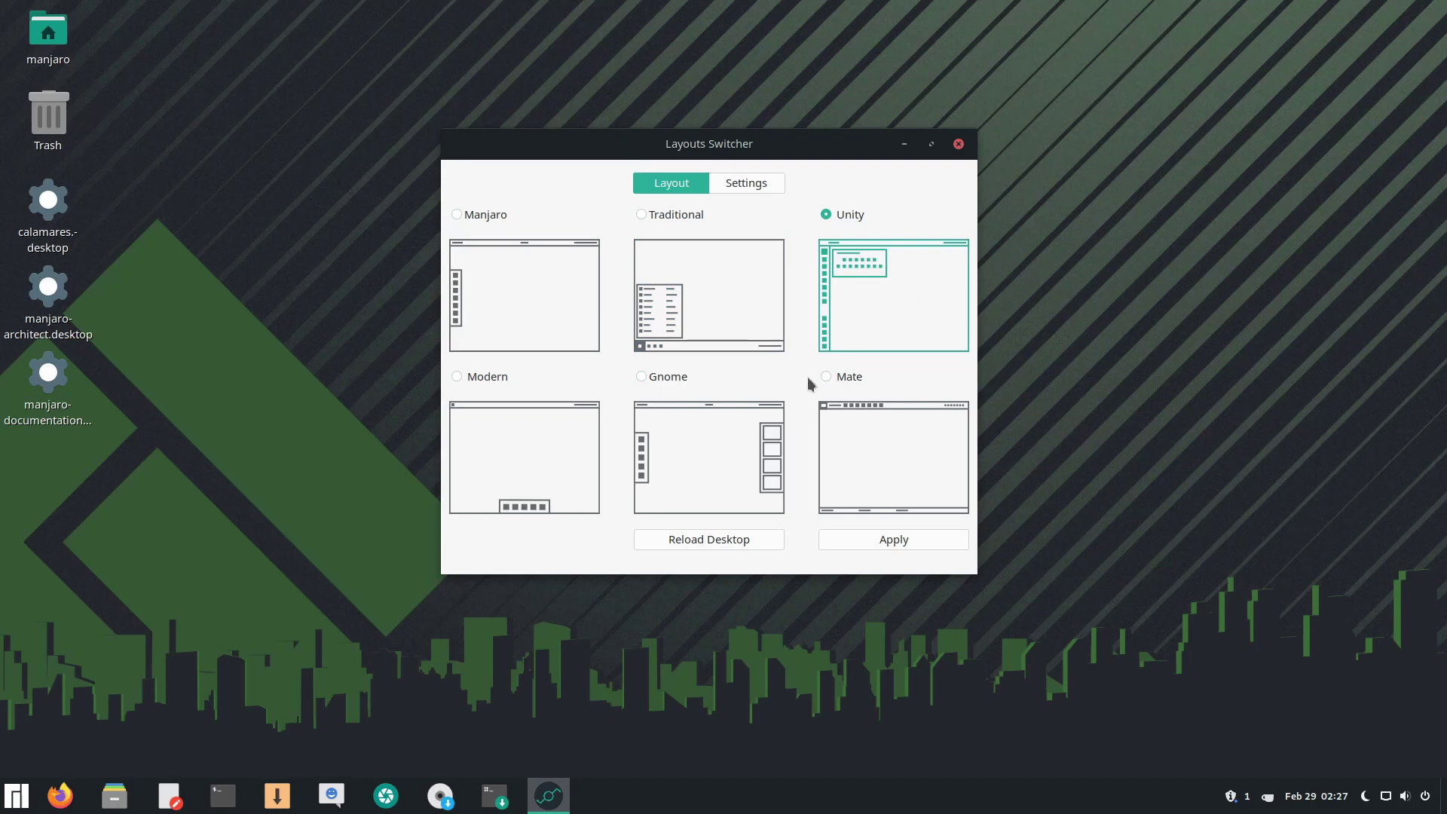
click(859, 544)
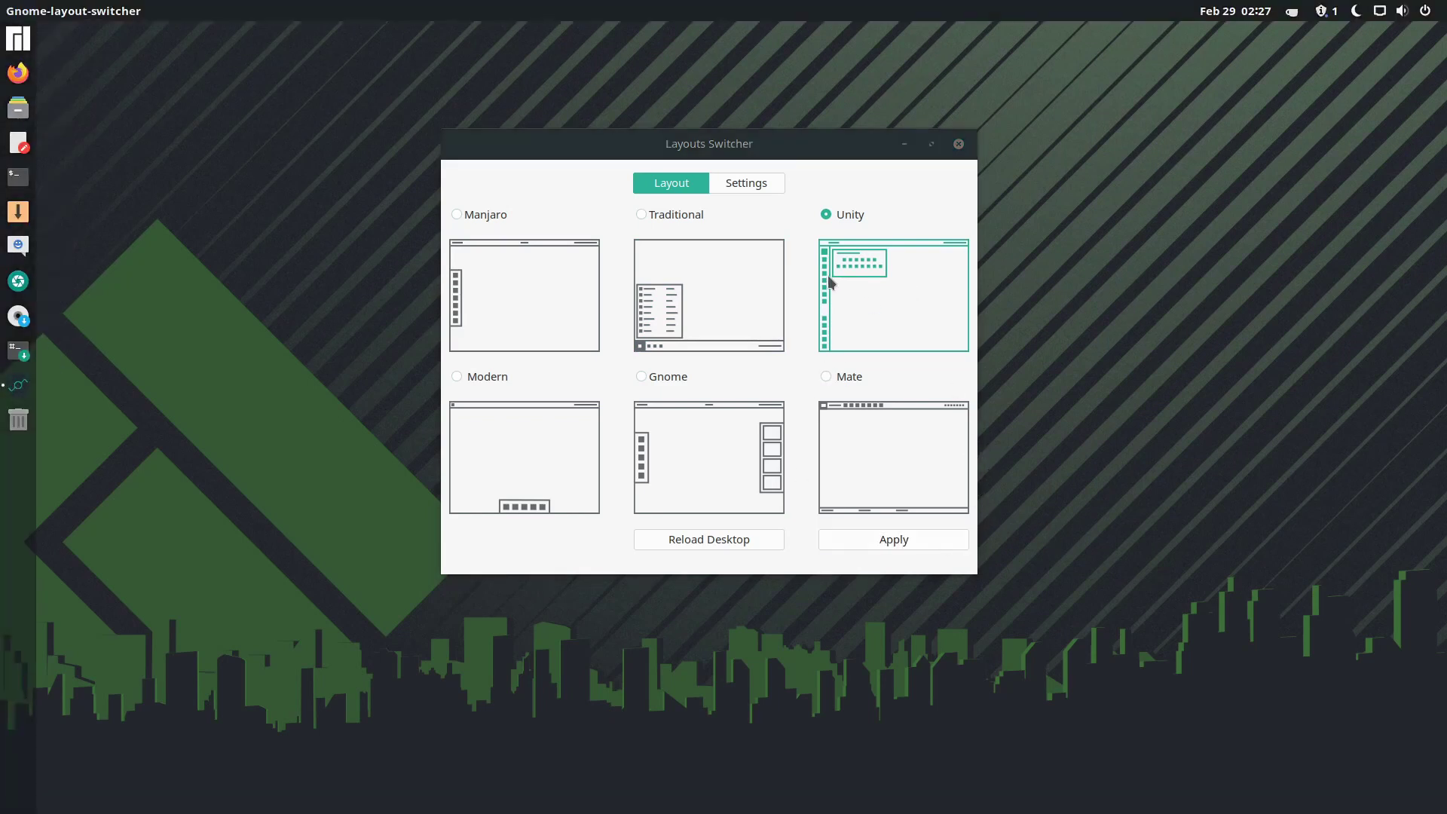
click(721, 549)
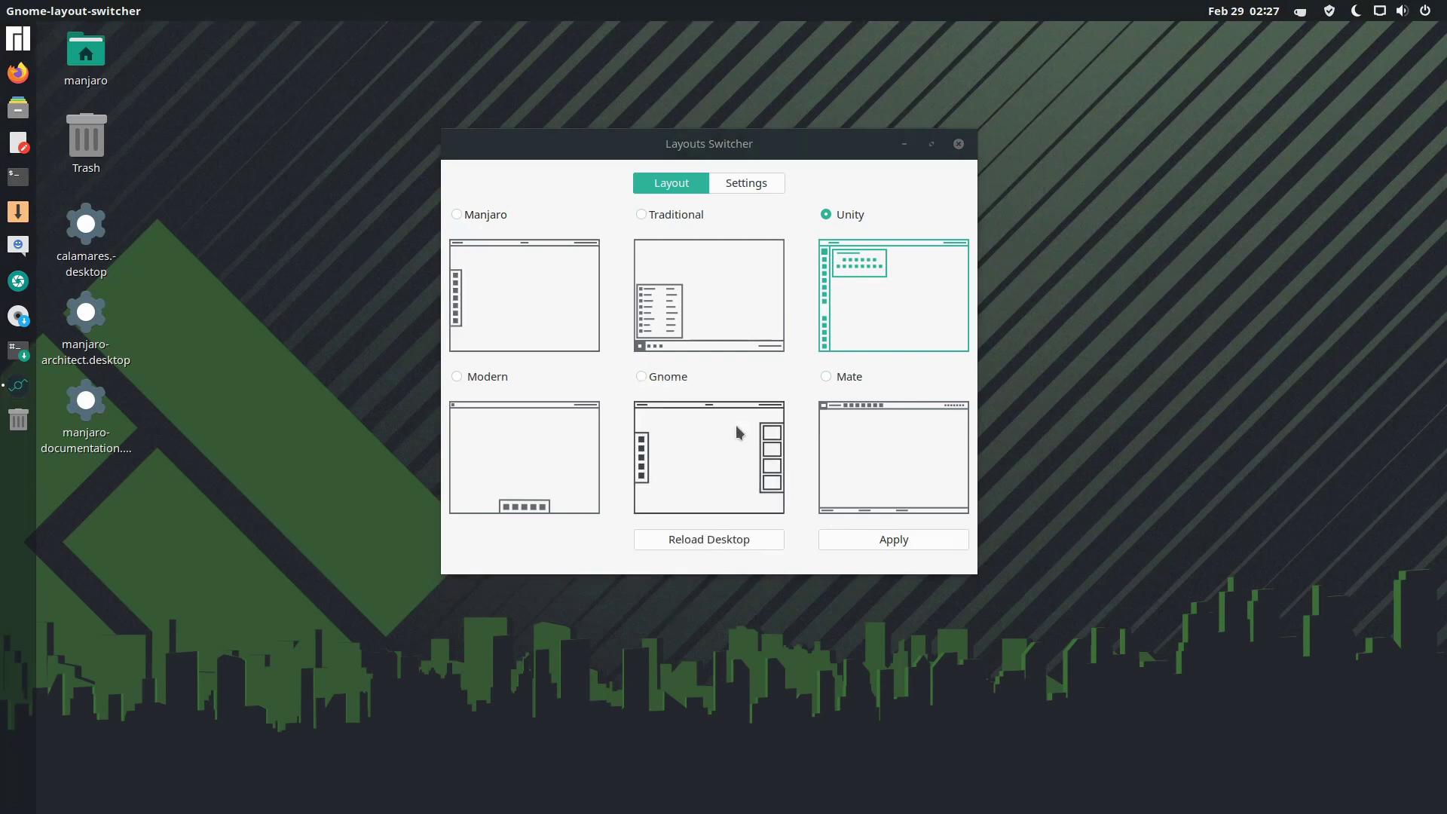
click(71, 12)
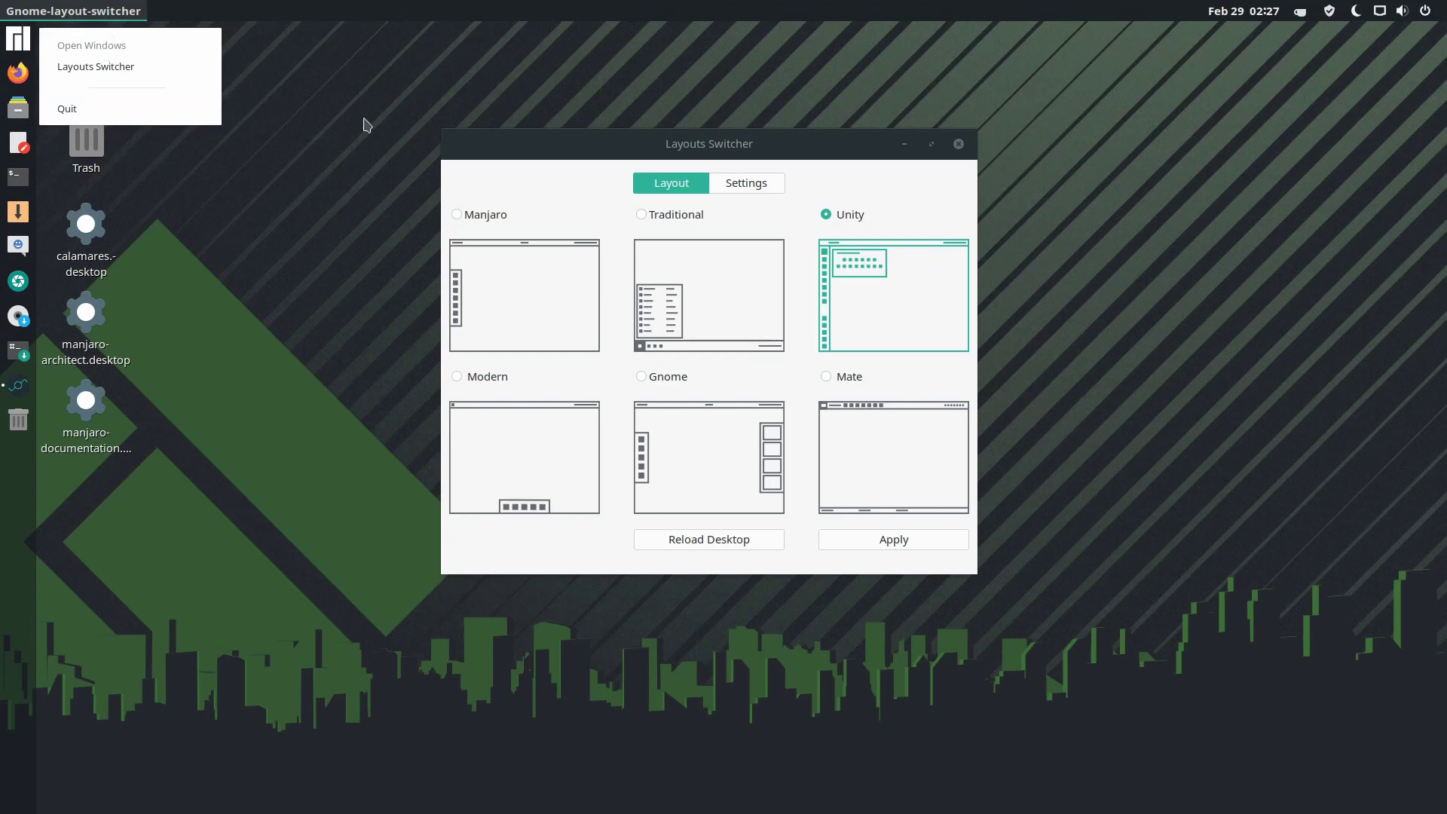
click(324, 180)
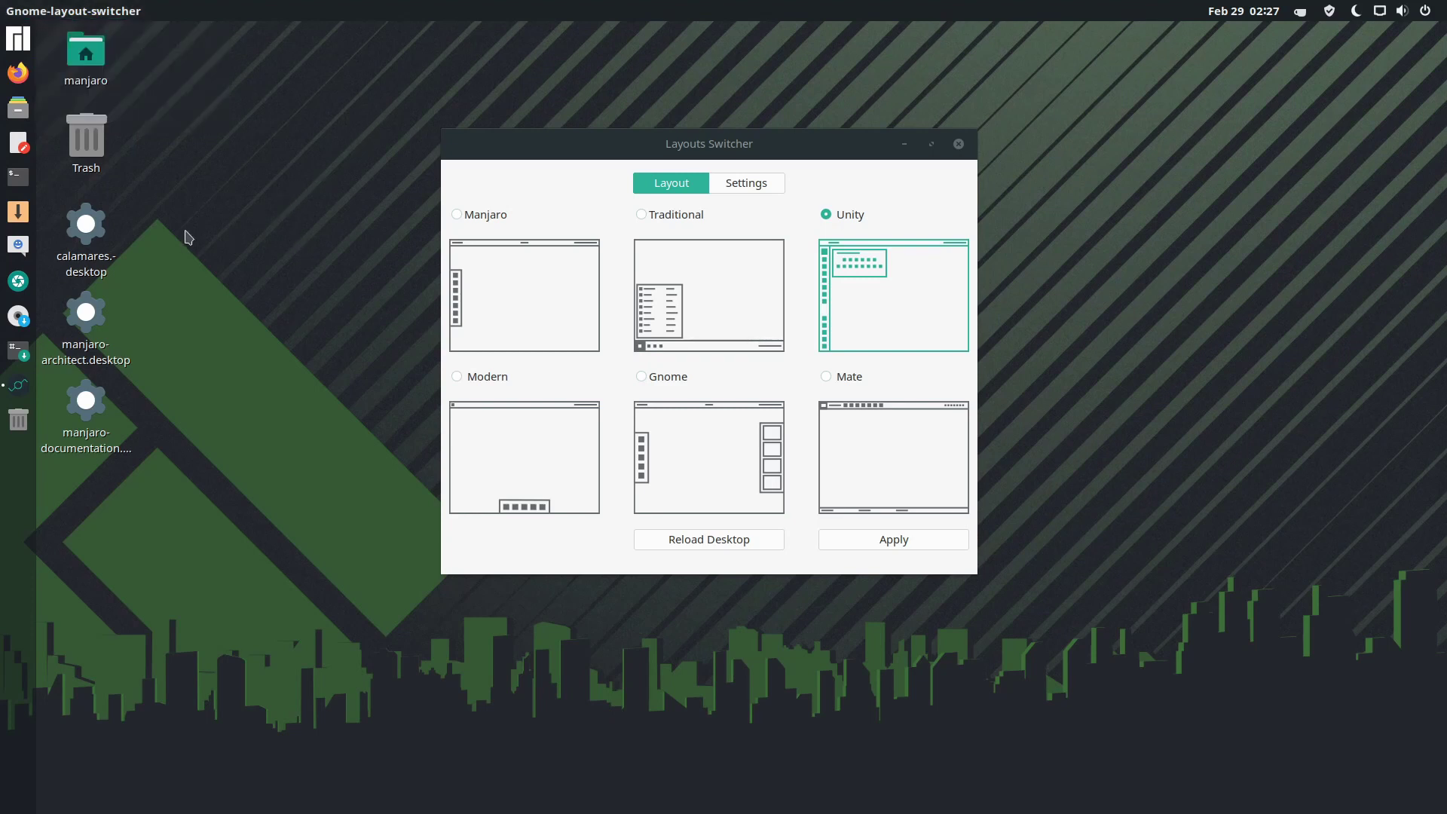
click(18, 38)
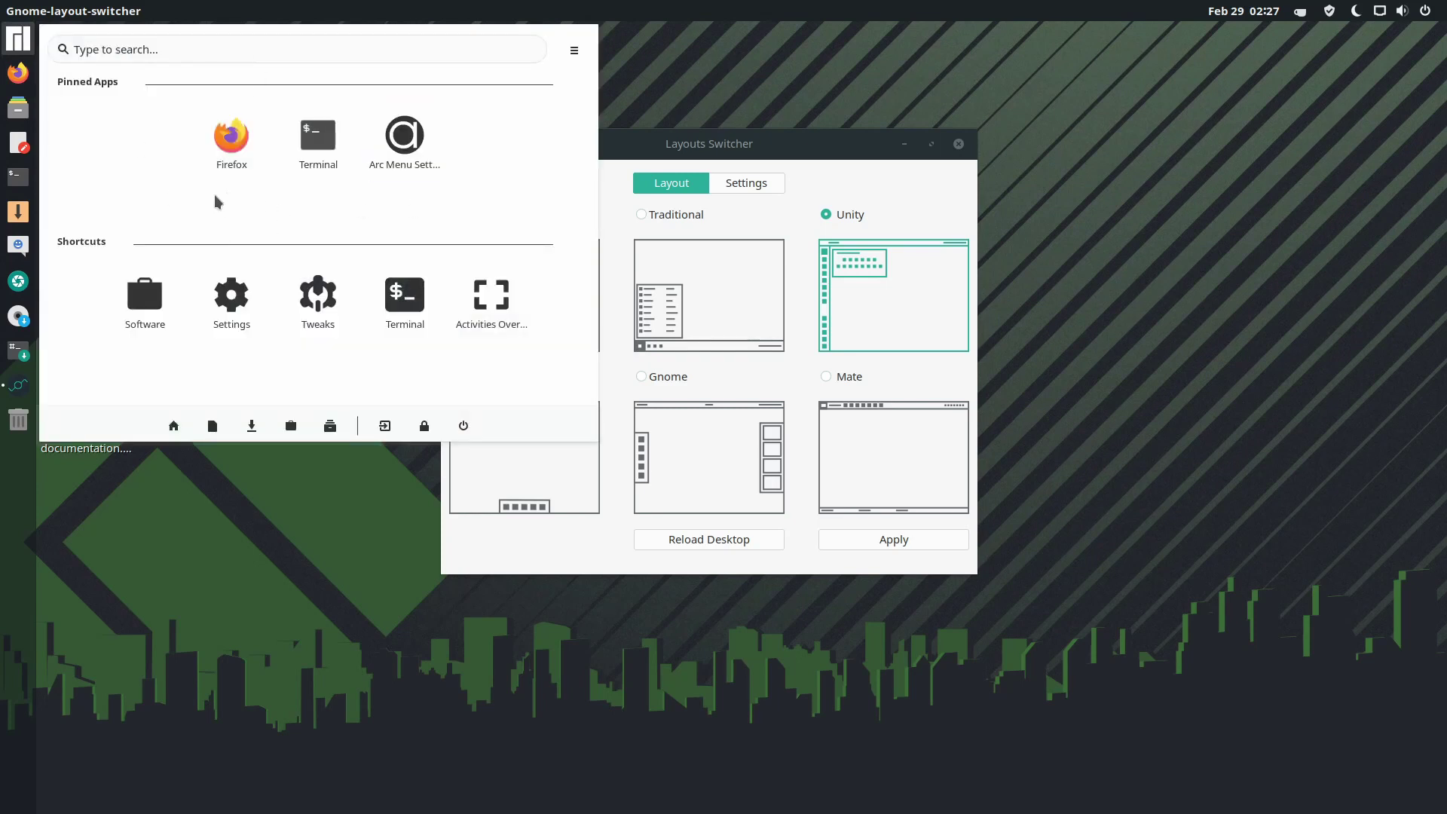
click(23, 43)
click(23, 43)
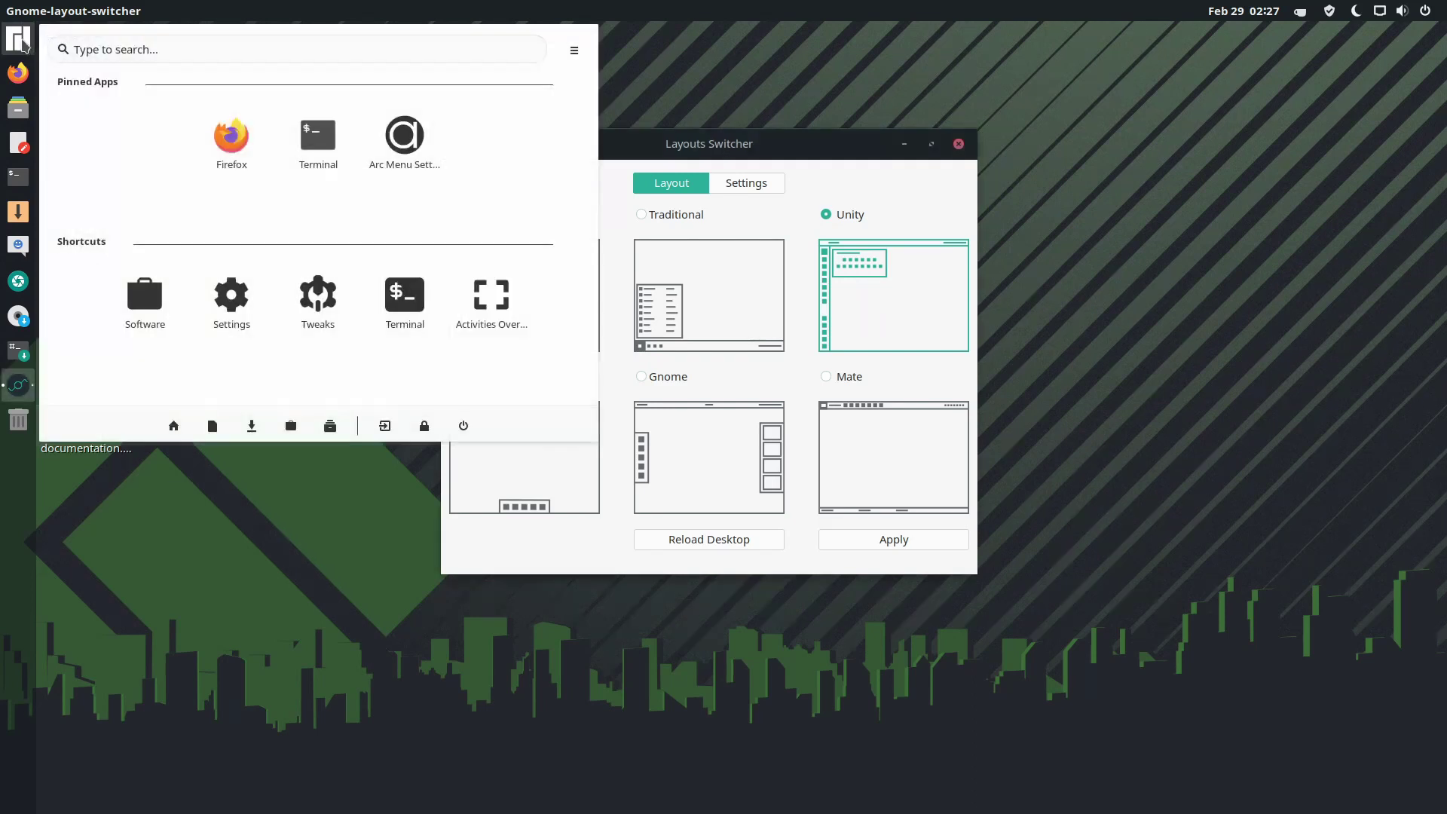
click(23, 43)
click(23, 43)
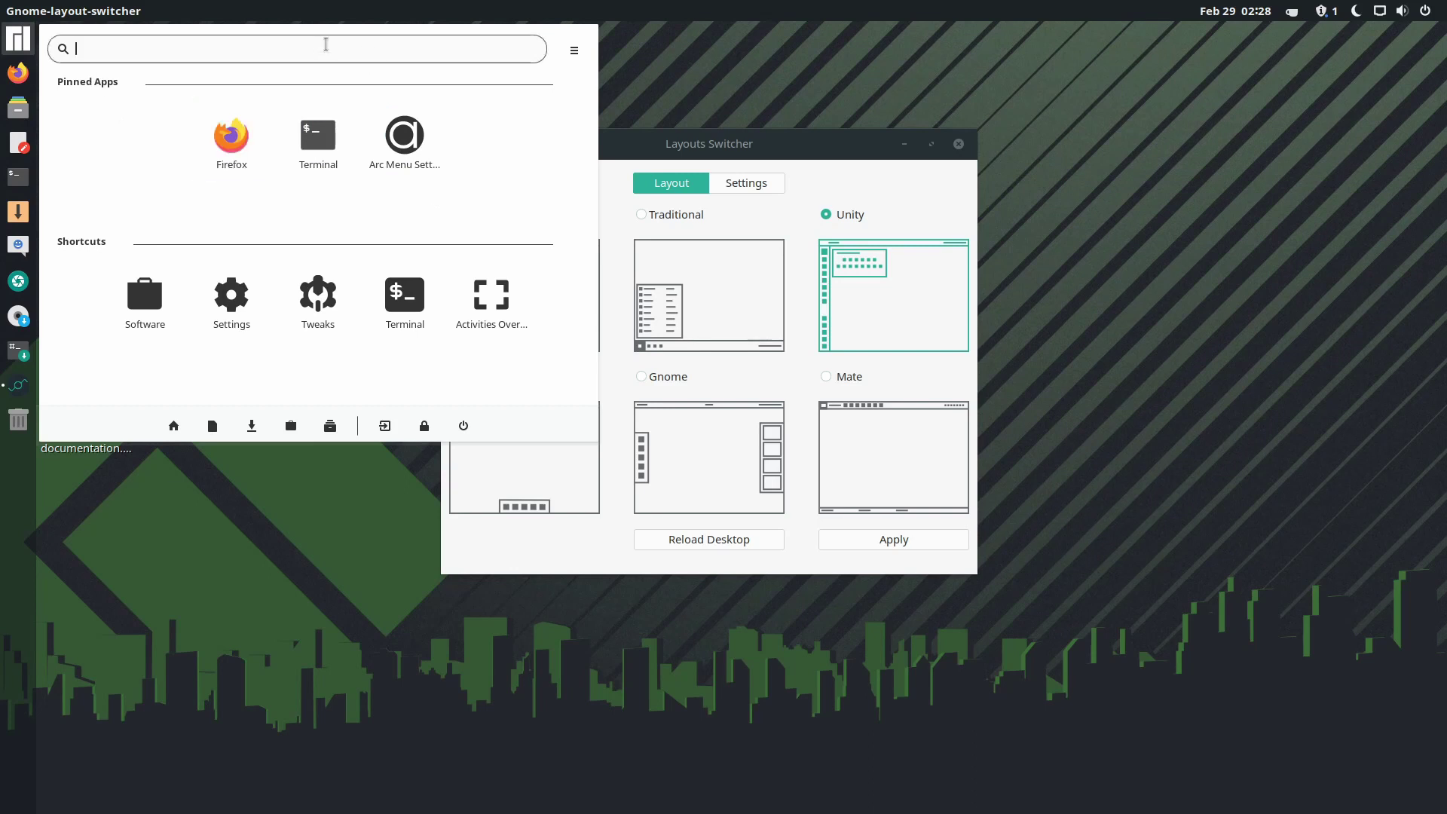
click(579, 51)
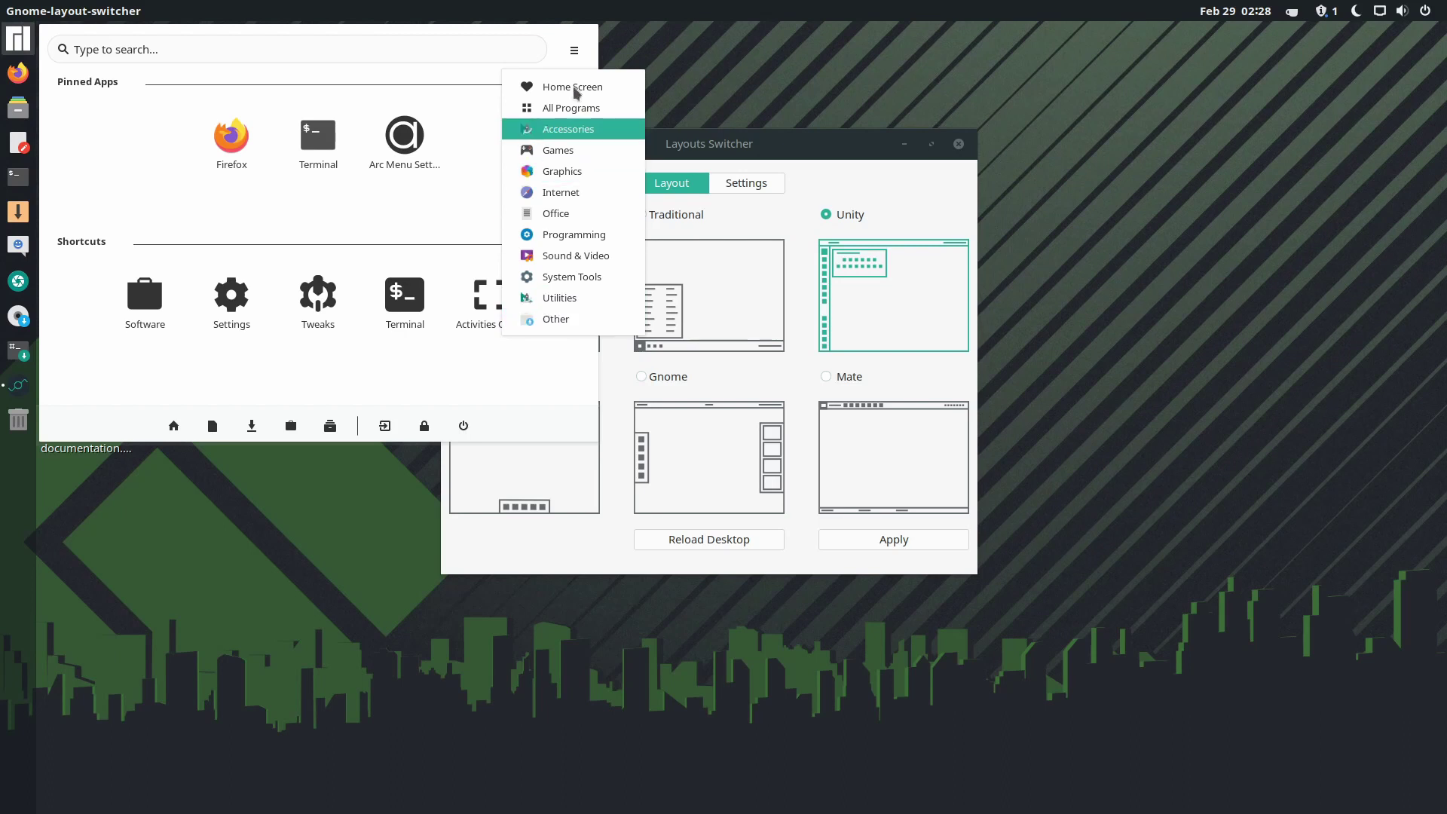
click(554, 38)
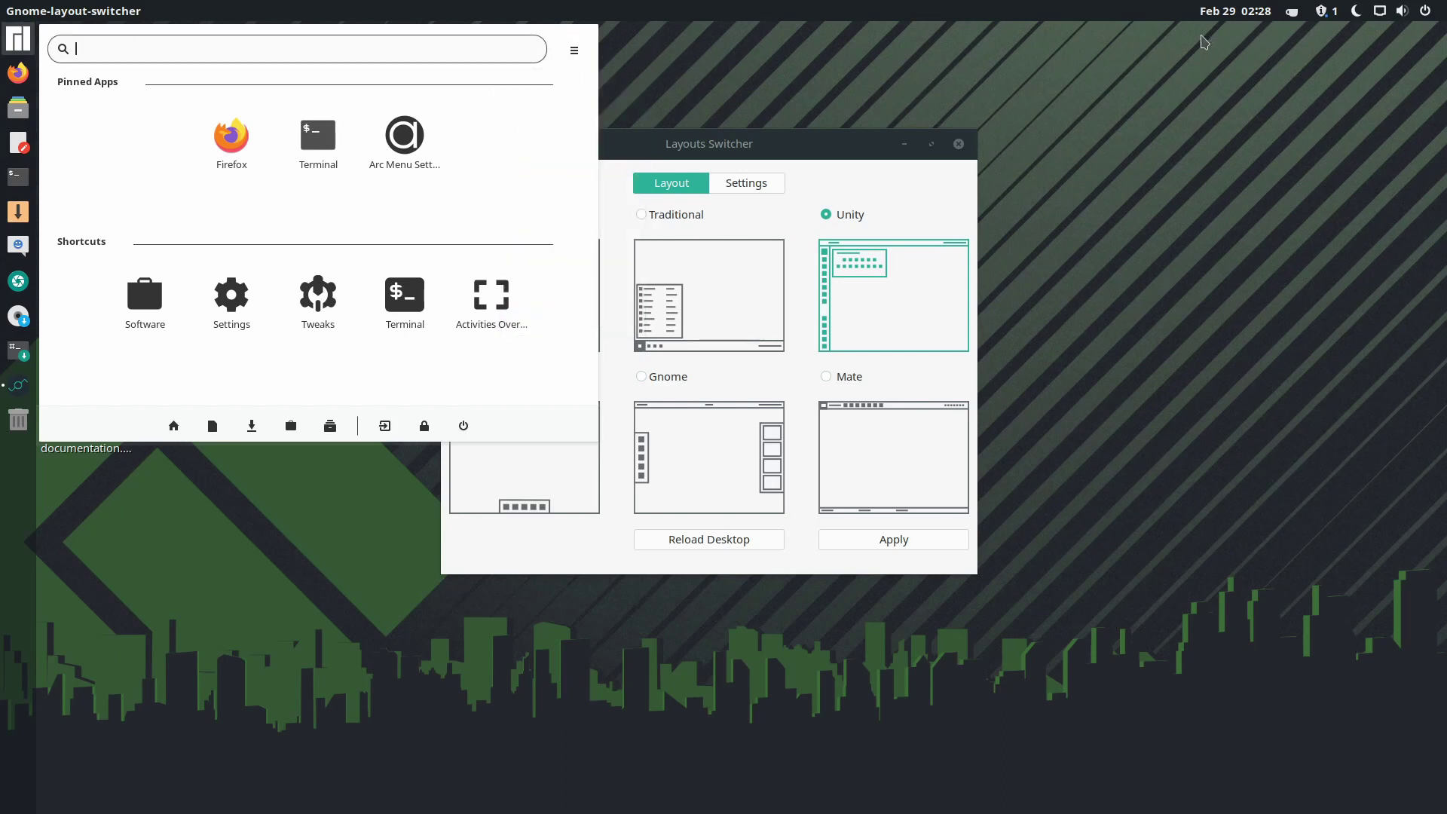
click(720, 52)
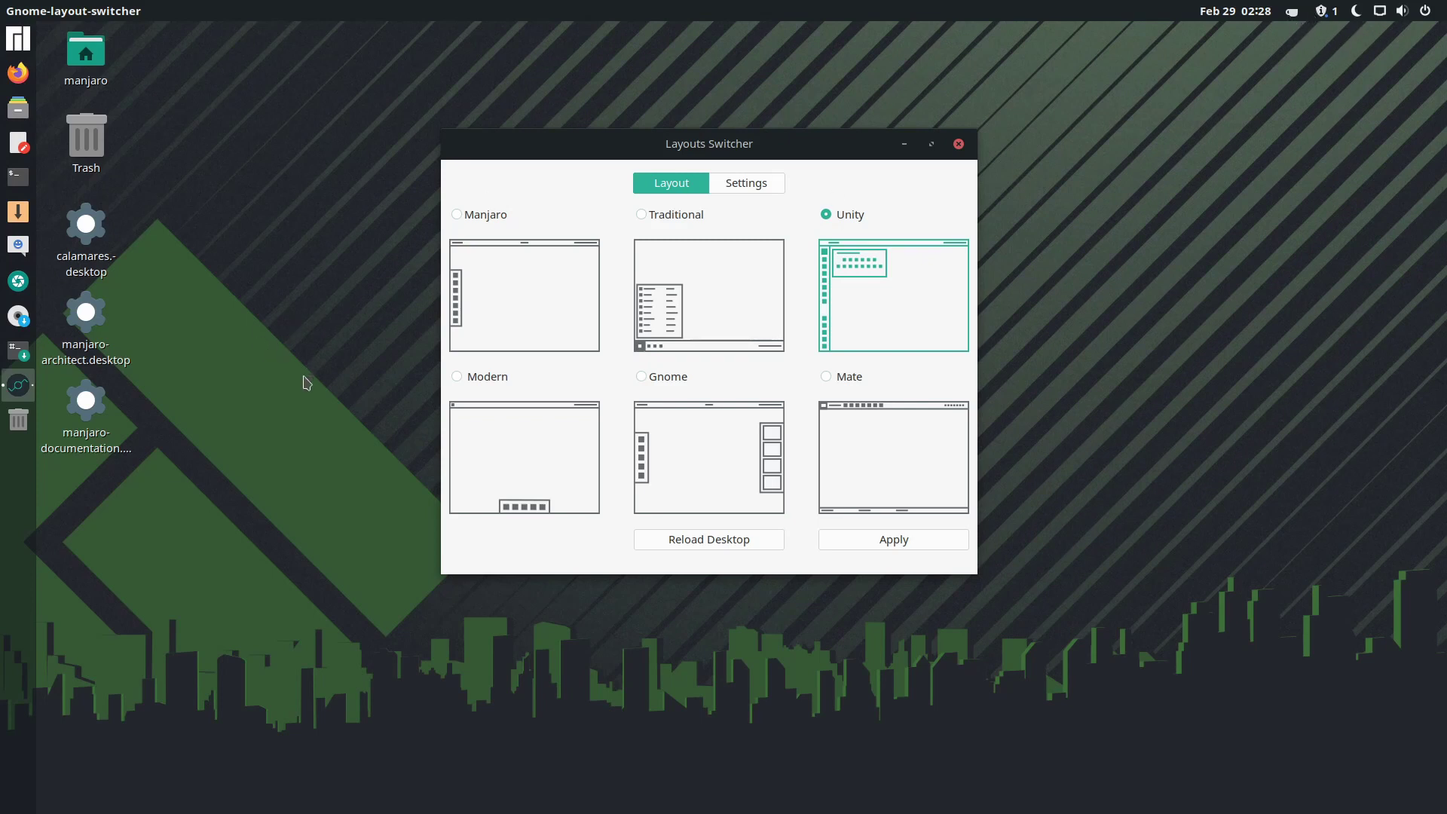
Select the Modern layout in Layouts Switcher and apply it.
click(260, 437)
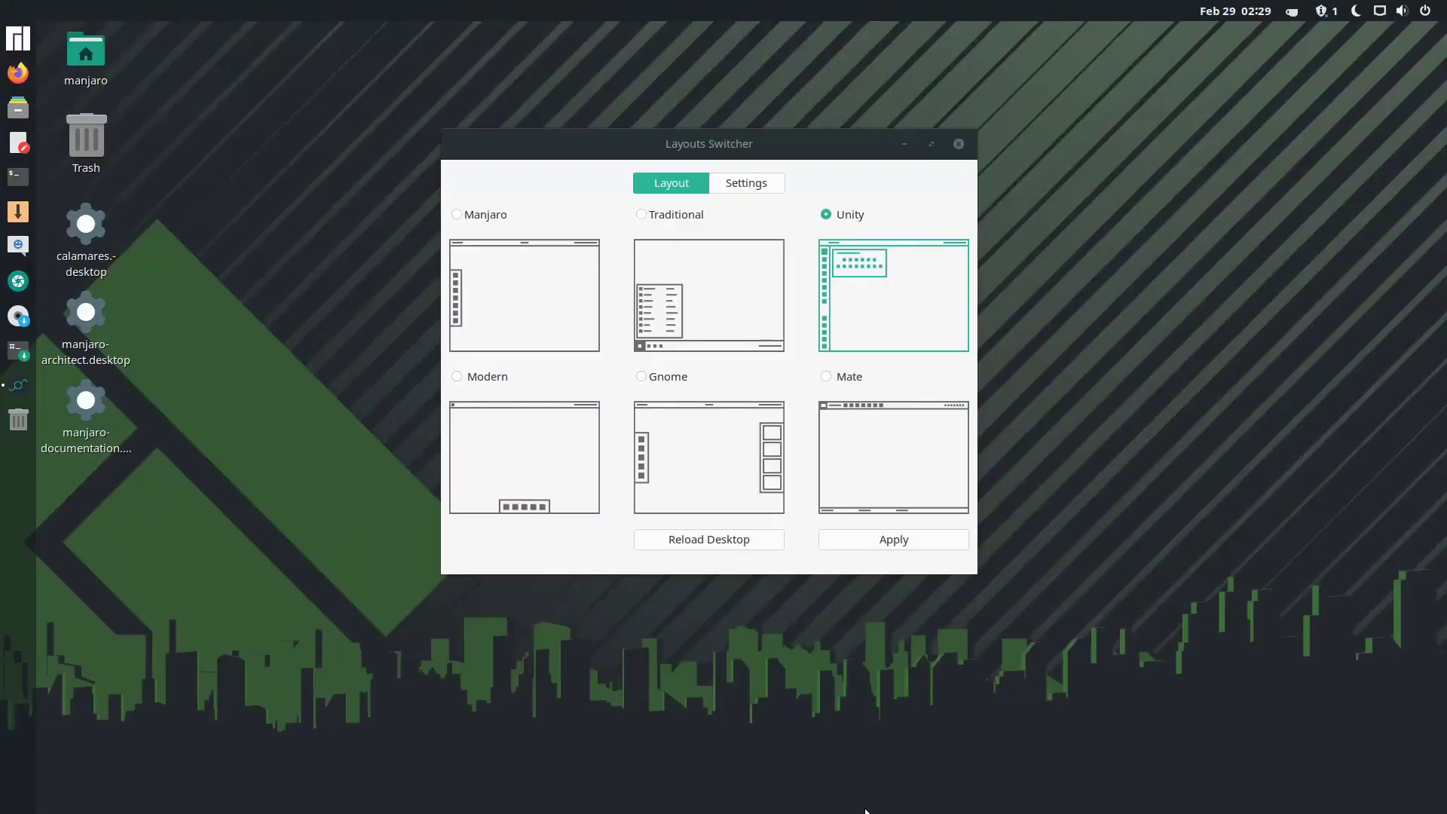
click(501, 390)
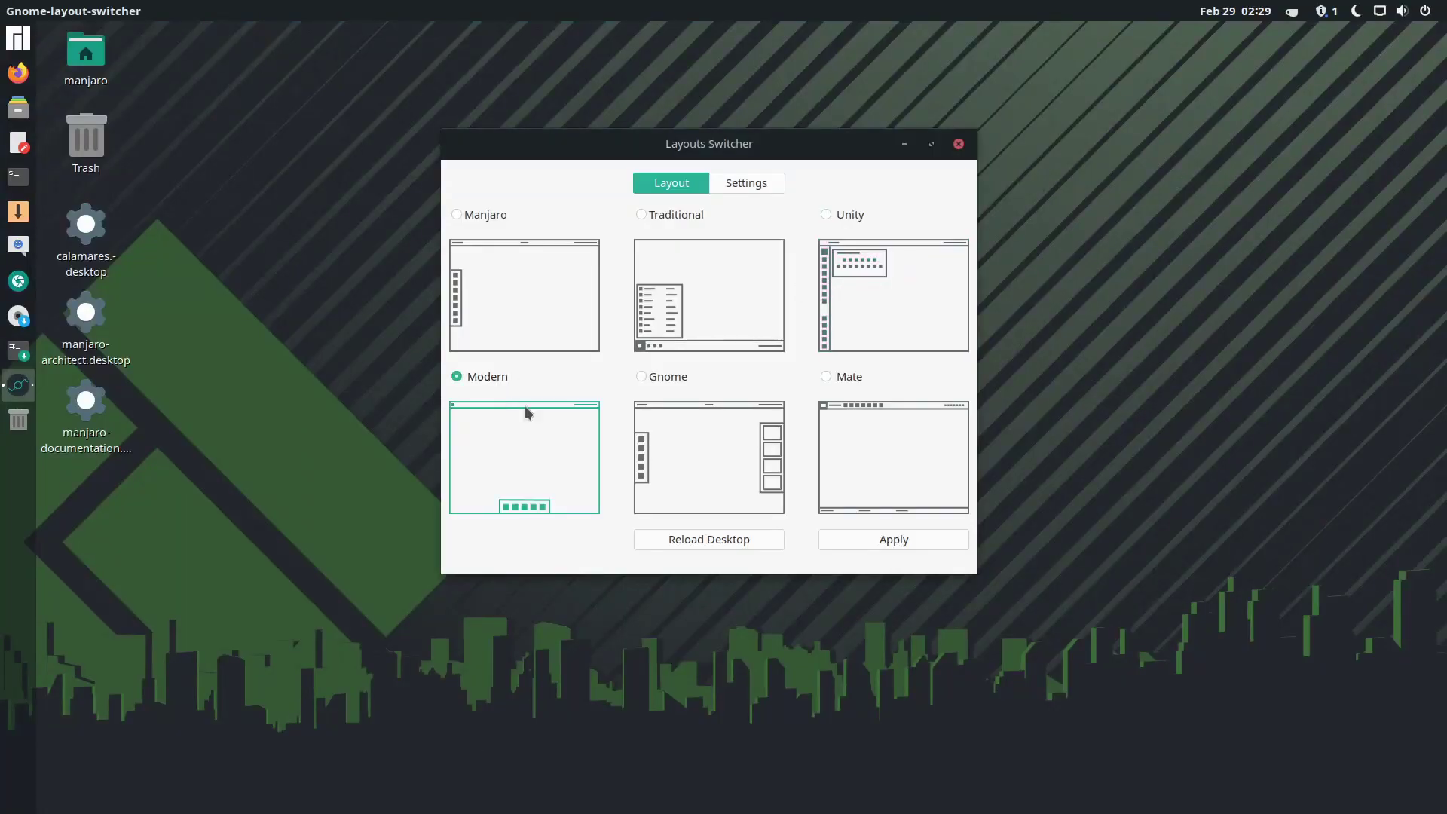
click(869, 544)
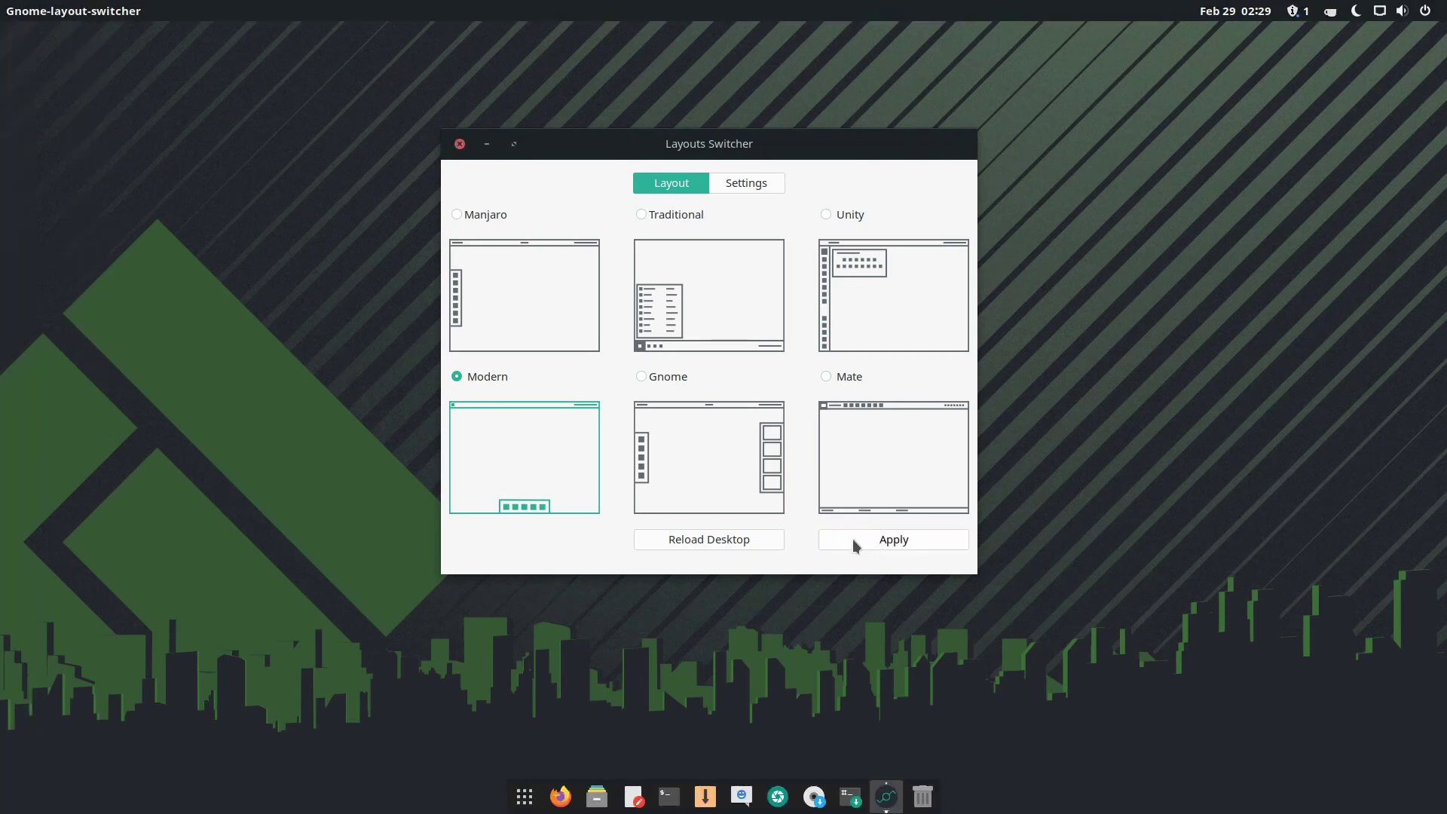
Reload the desktop under Modern, then reposition and minimise the Layouts Switcher window.
drag(614, 184, 695, 89)
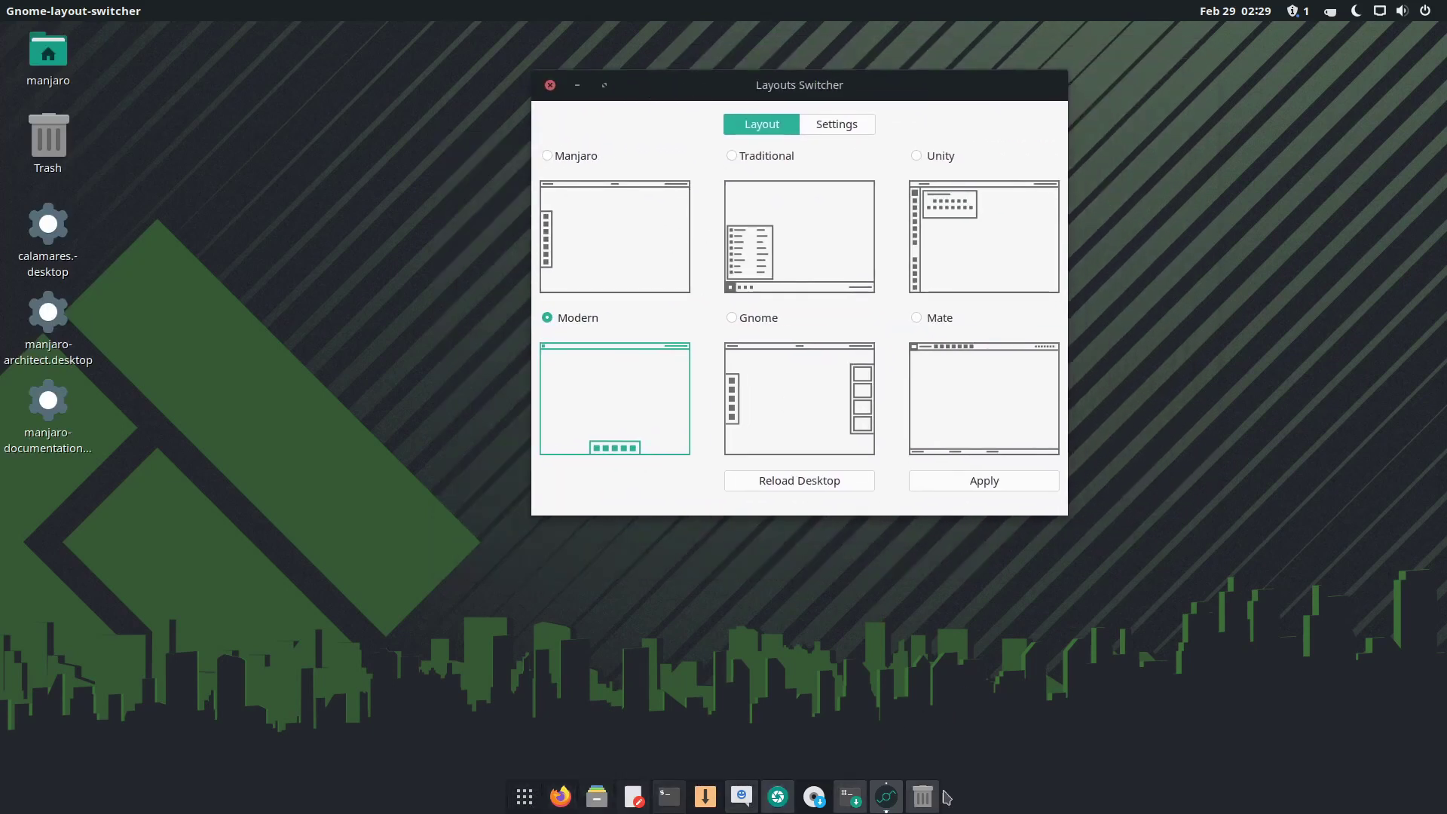
click(801, 483)
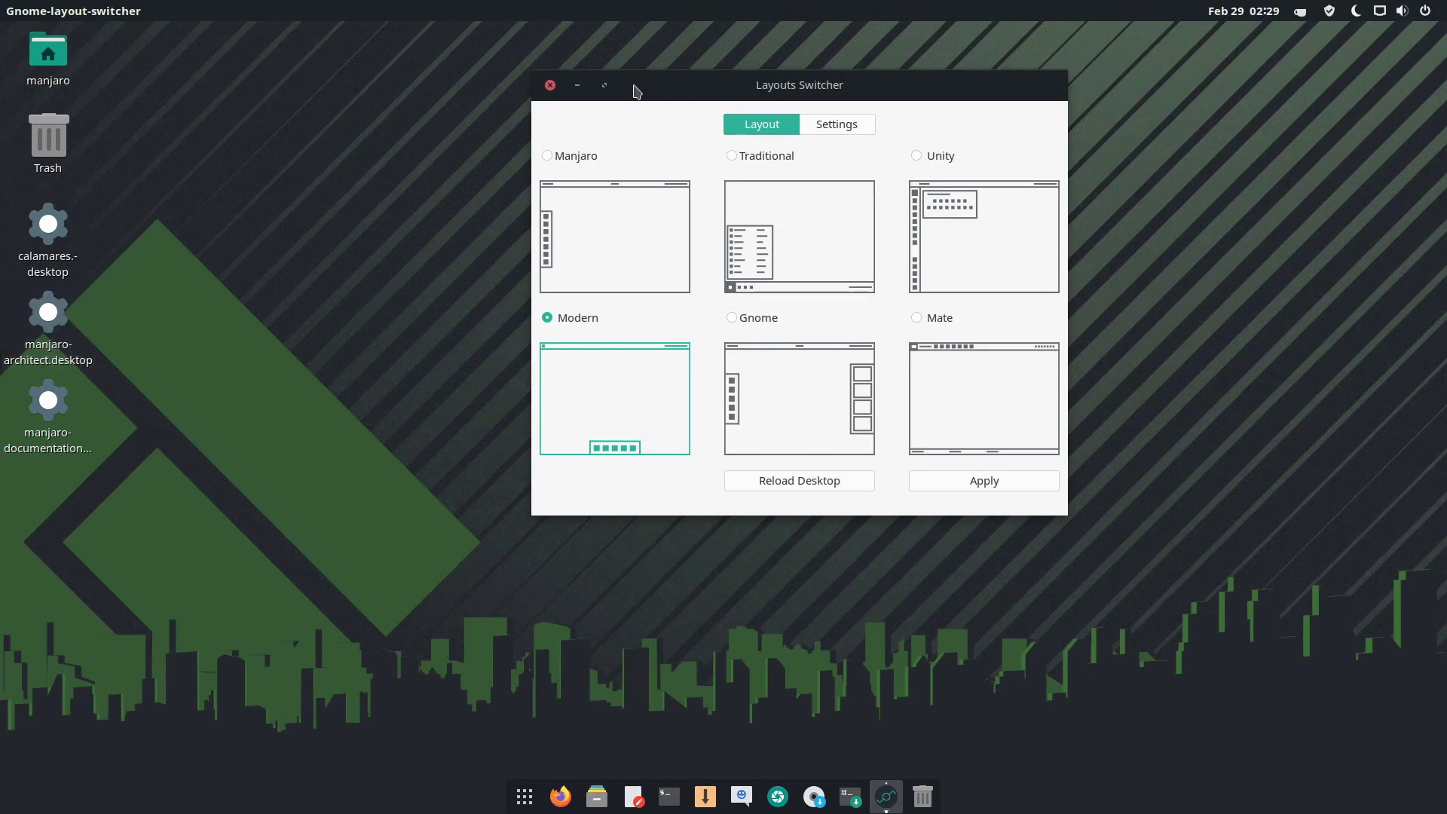
drag(633, 91, 599, 100)
click(553, 95)
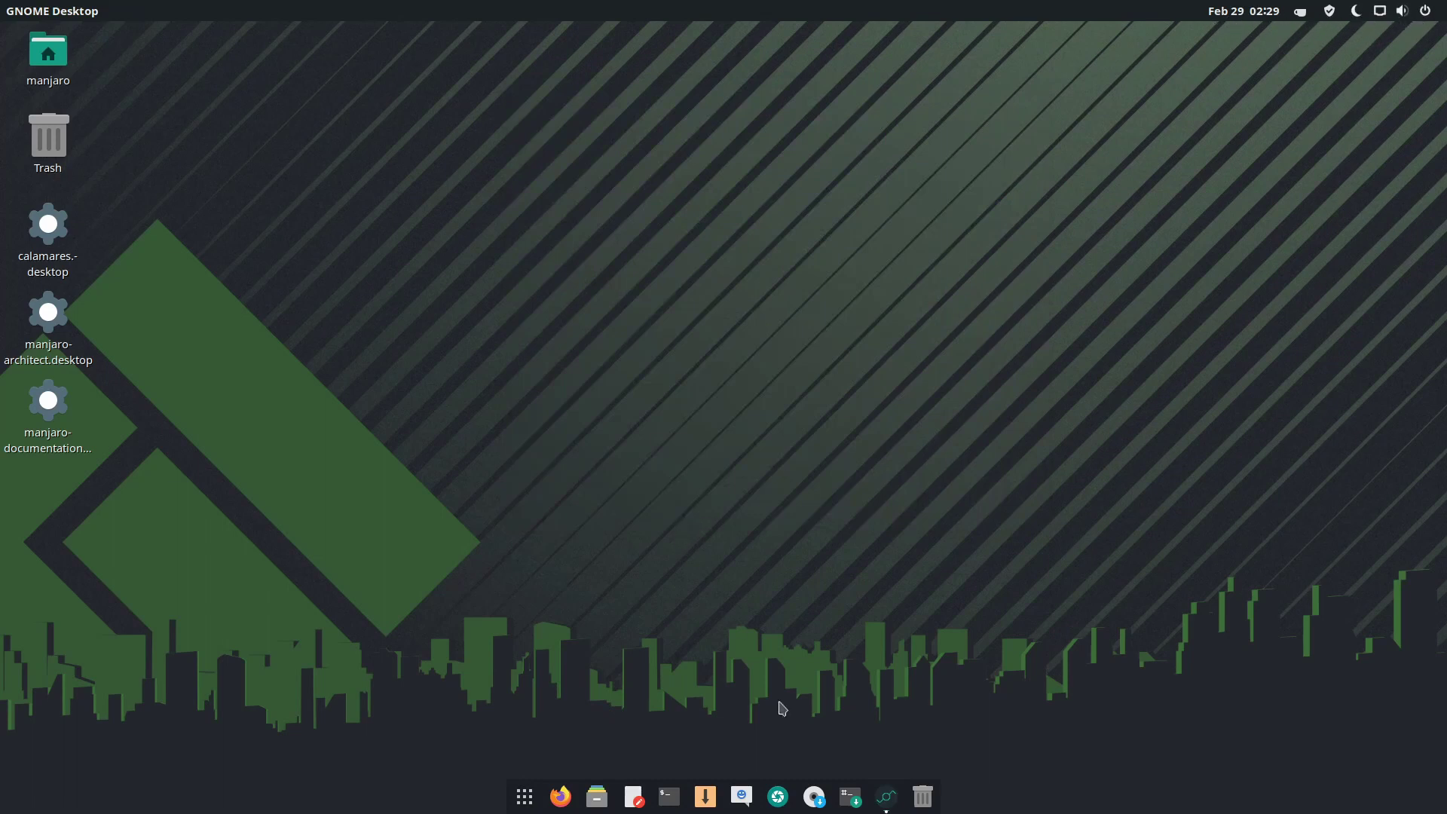
click(886, 797)
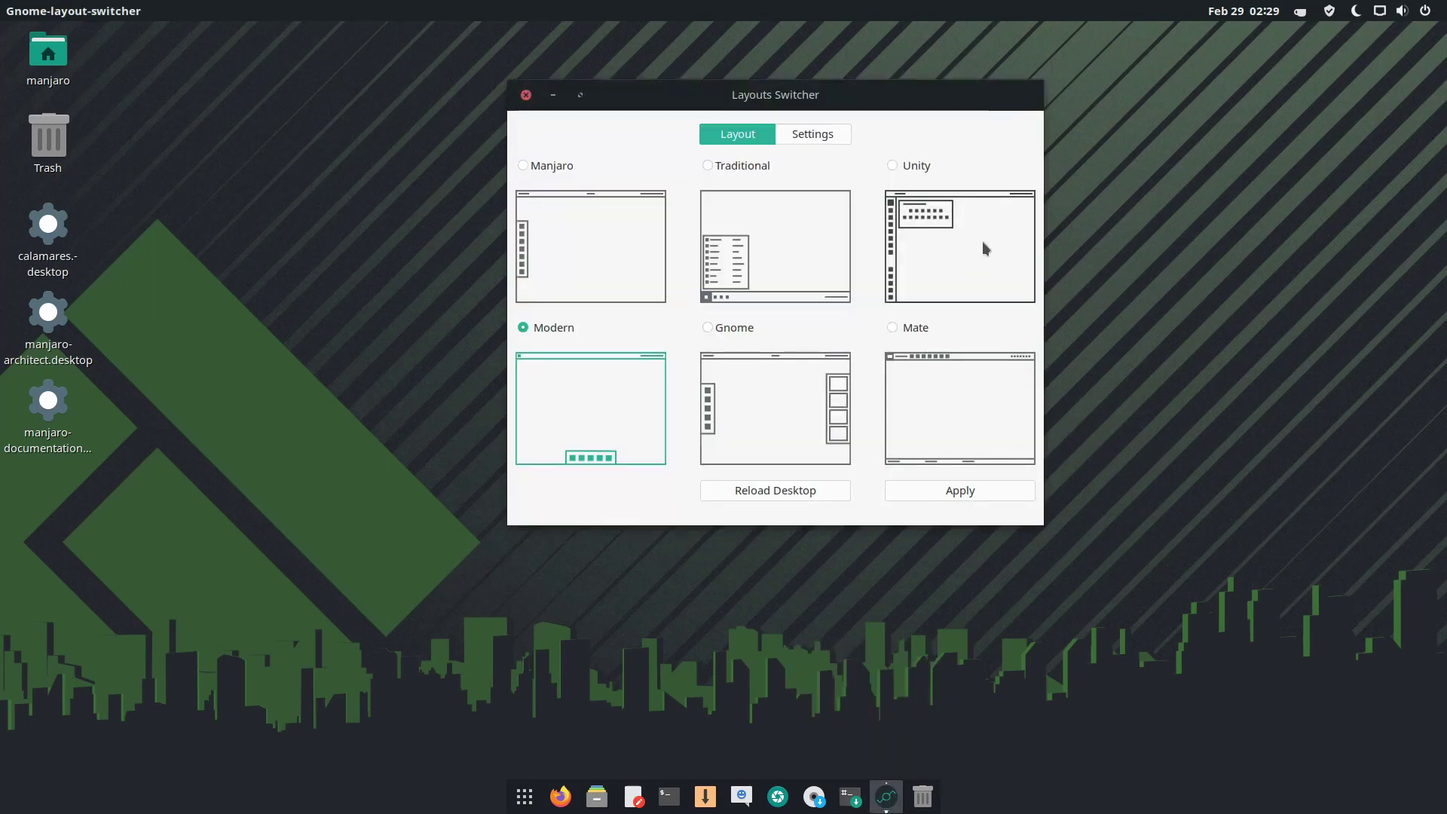
click(553, 95)
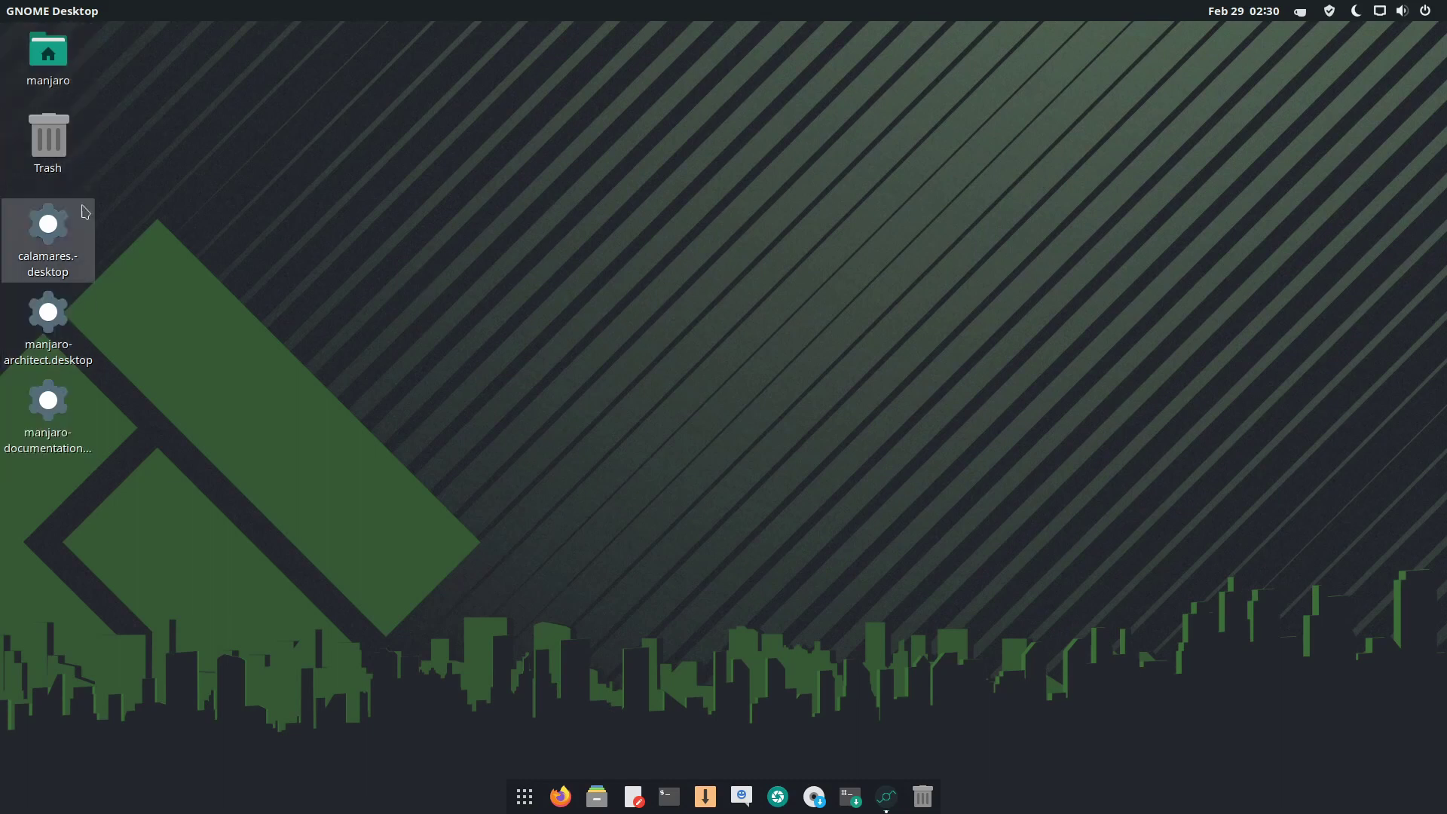
Select and deselect the five desktop icons, then open and close the application grid.
drag(205, 470, 1380, 94)
click(1196, 222)
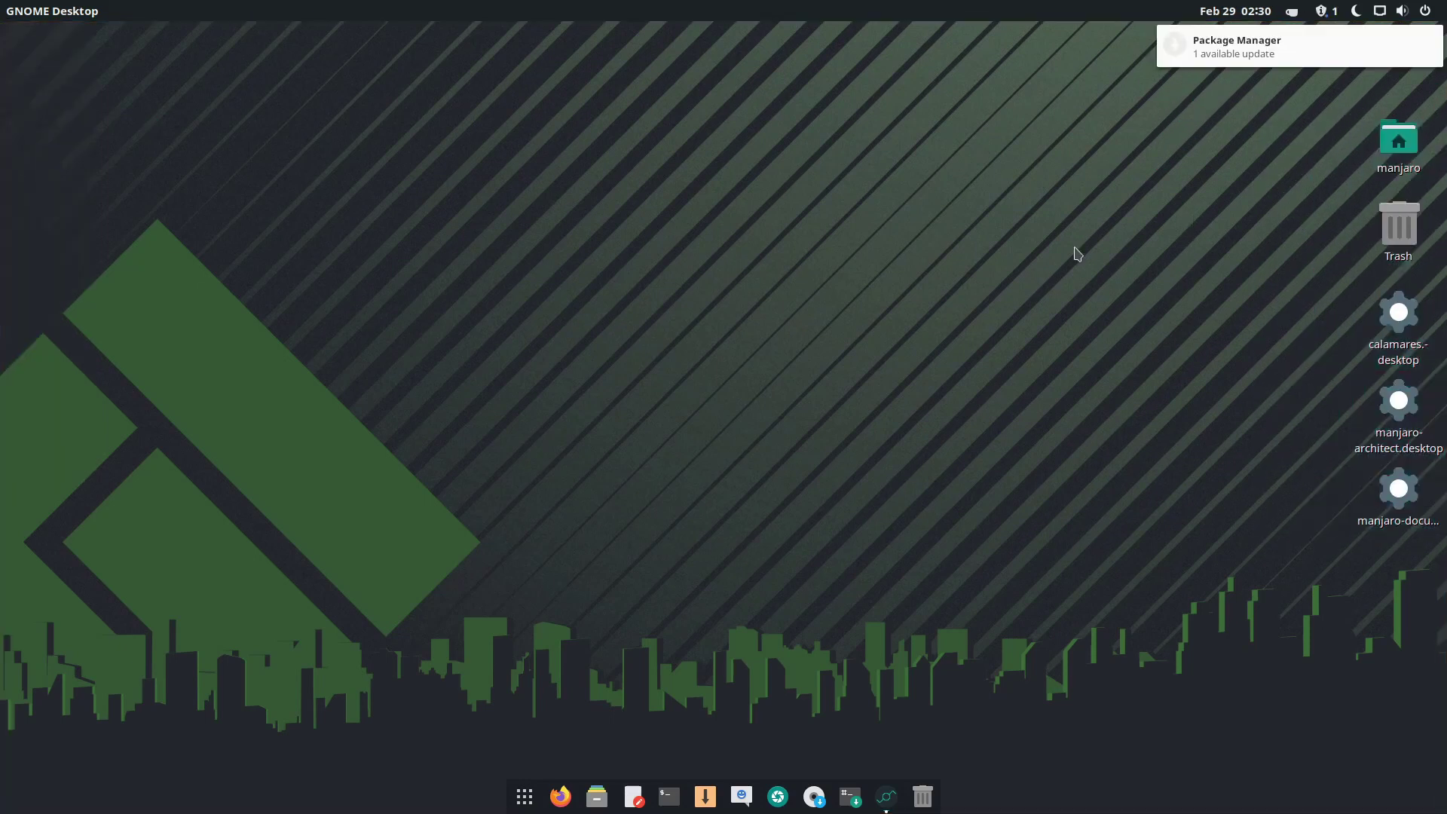
drag(1378, 585, 1404, 144)
click(1225, 199)
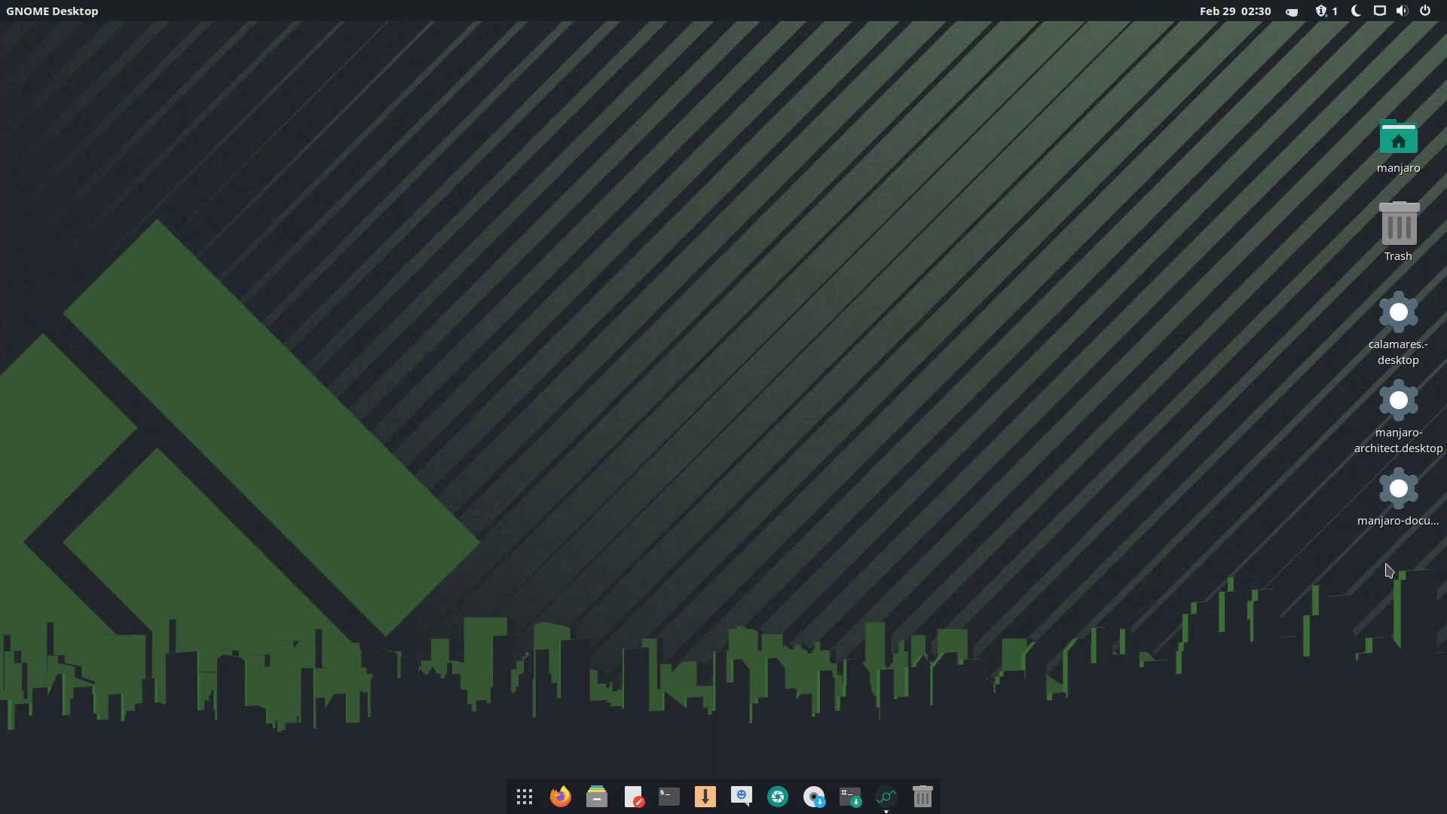
drag(1389, 565, 1366, 139)
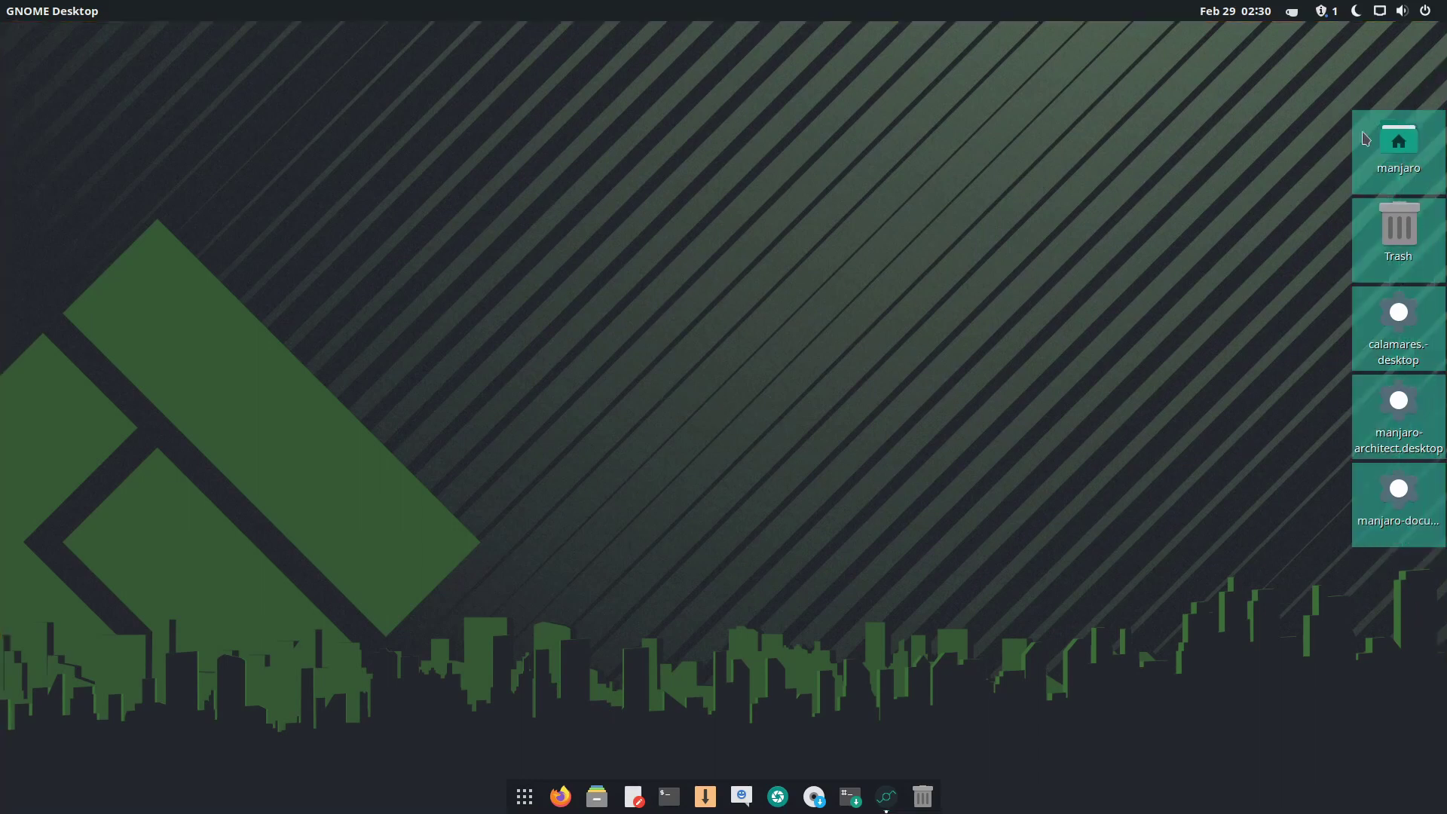
click(901, 282)
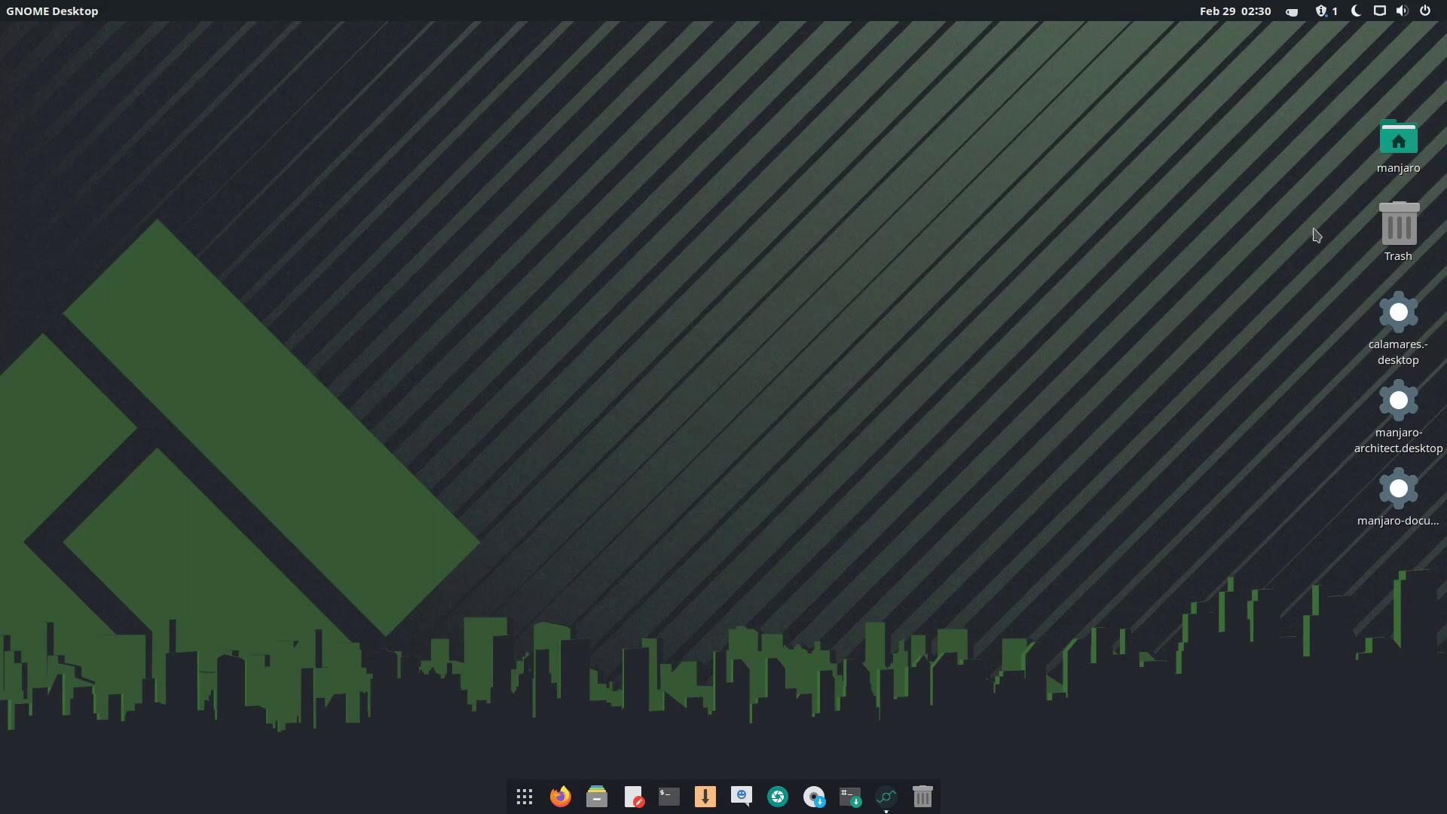
drag(1415, 600, 51, 128)
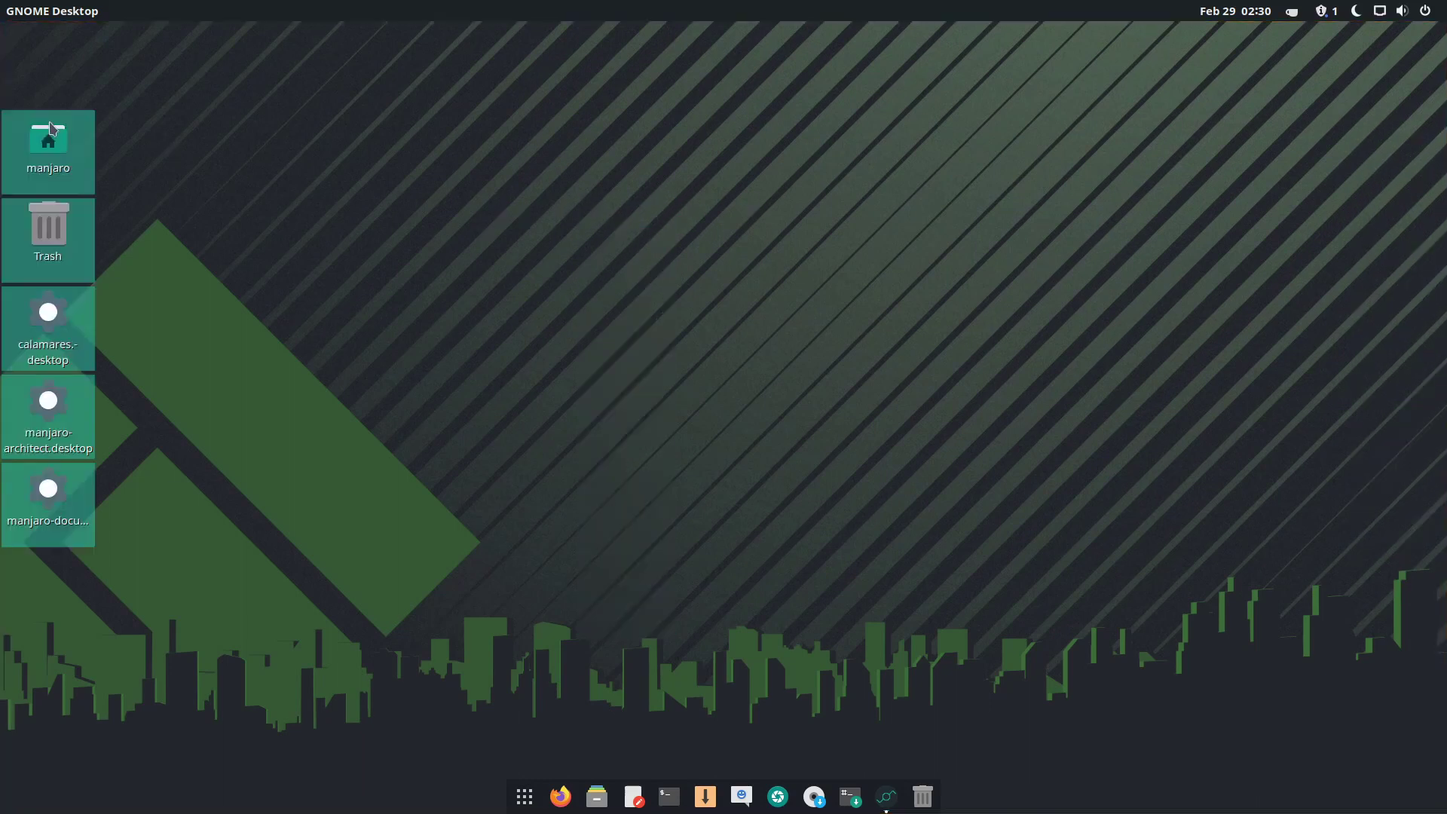
click(623, 449)
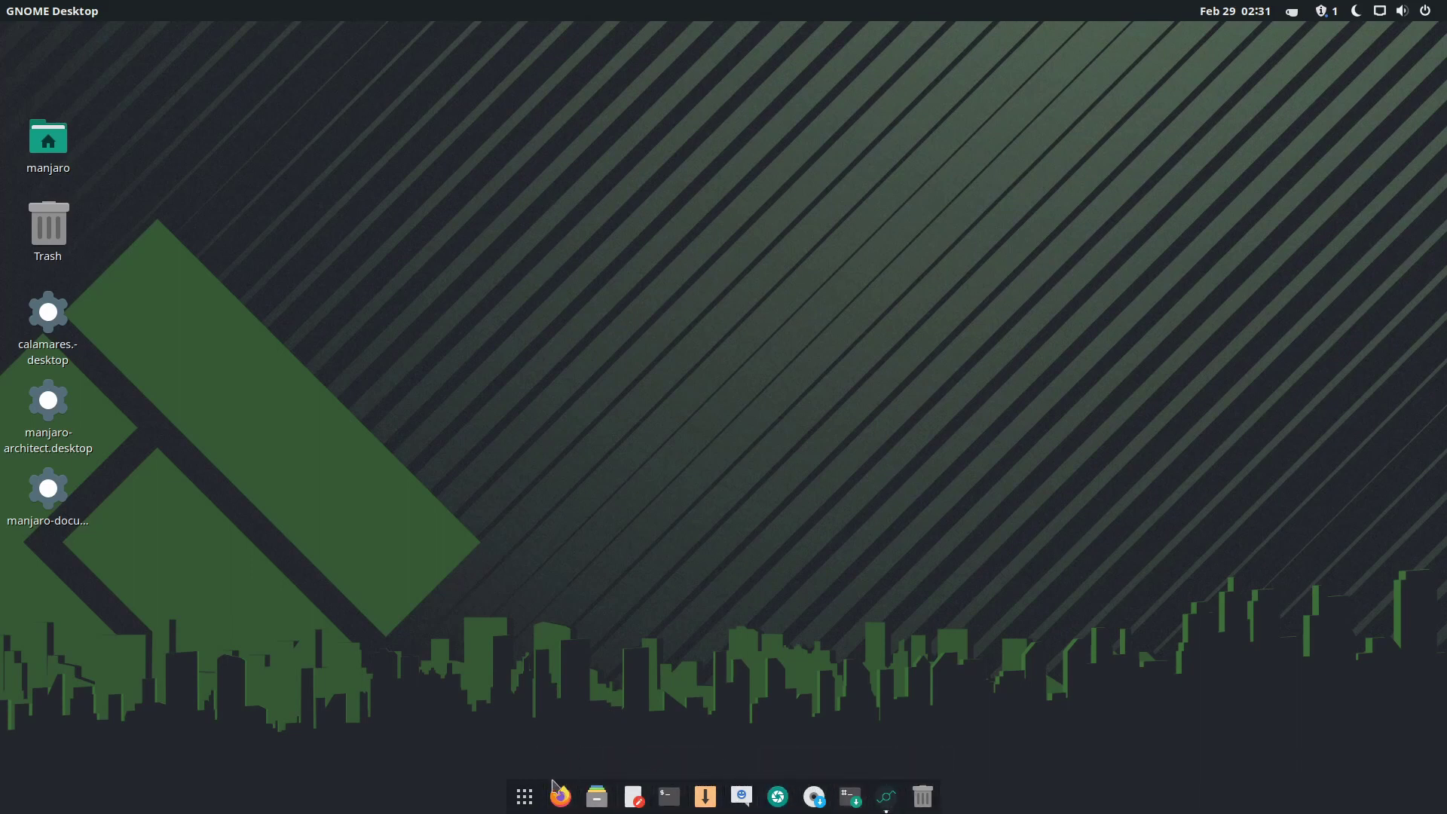
click(526, 798)
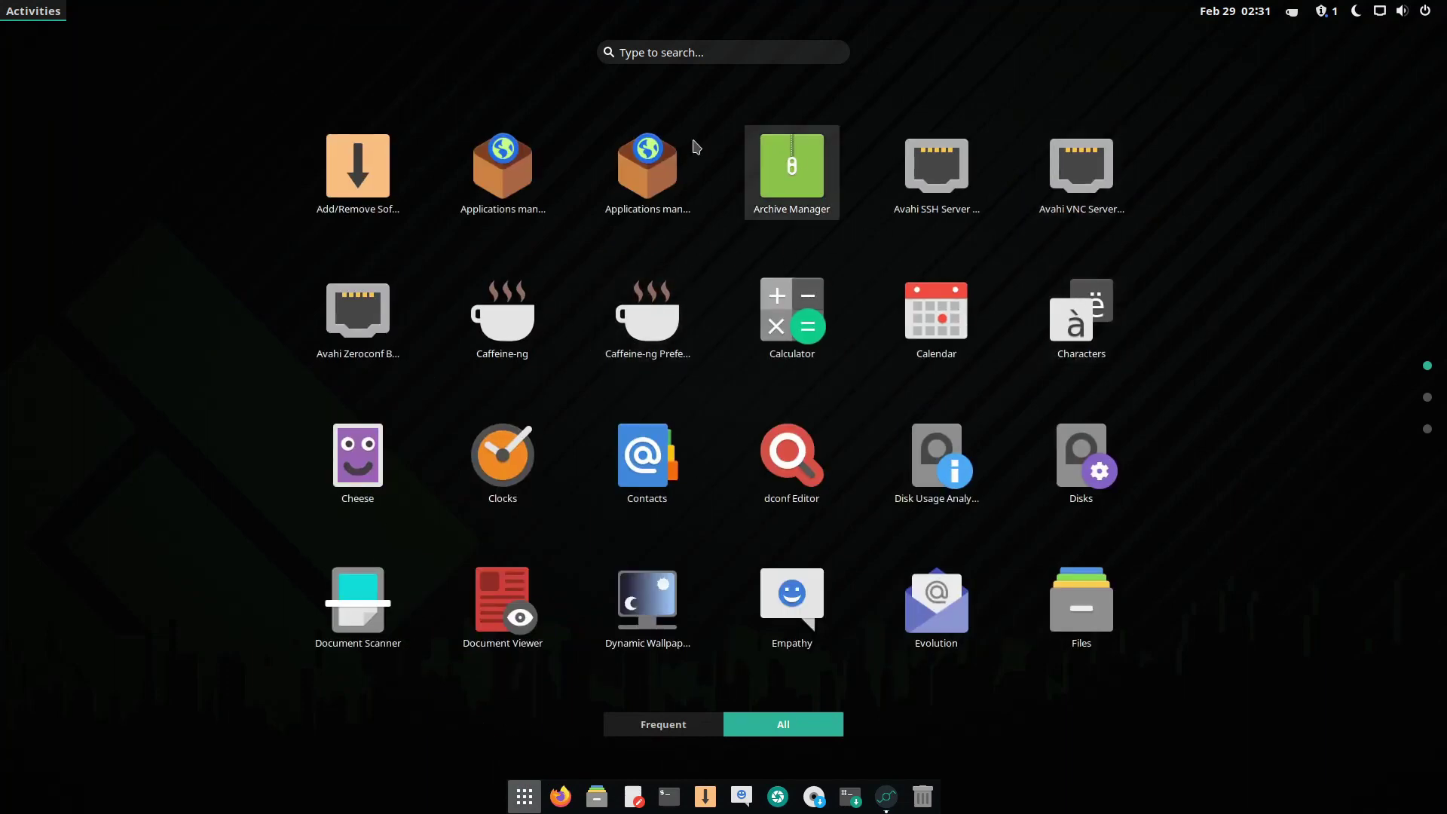
click(525, 797)
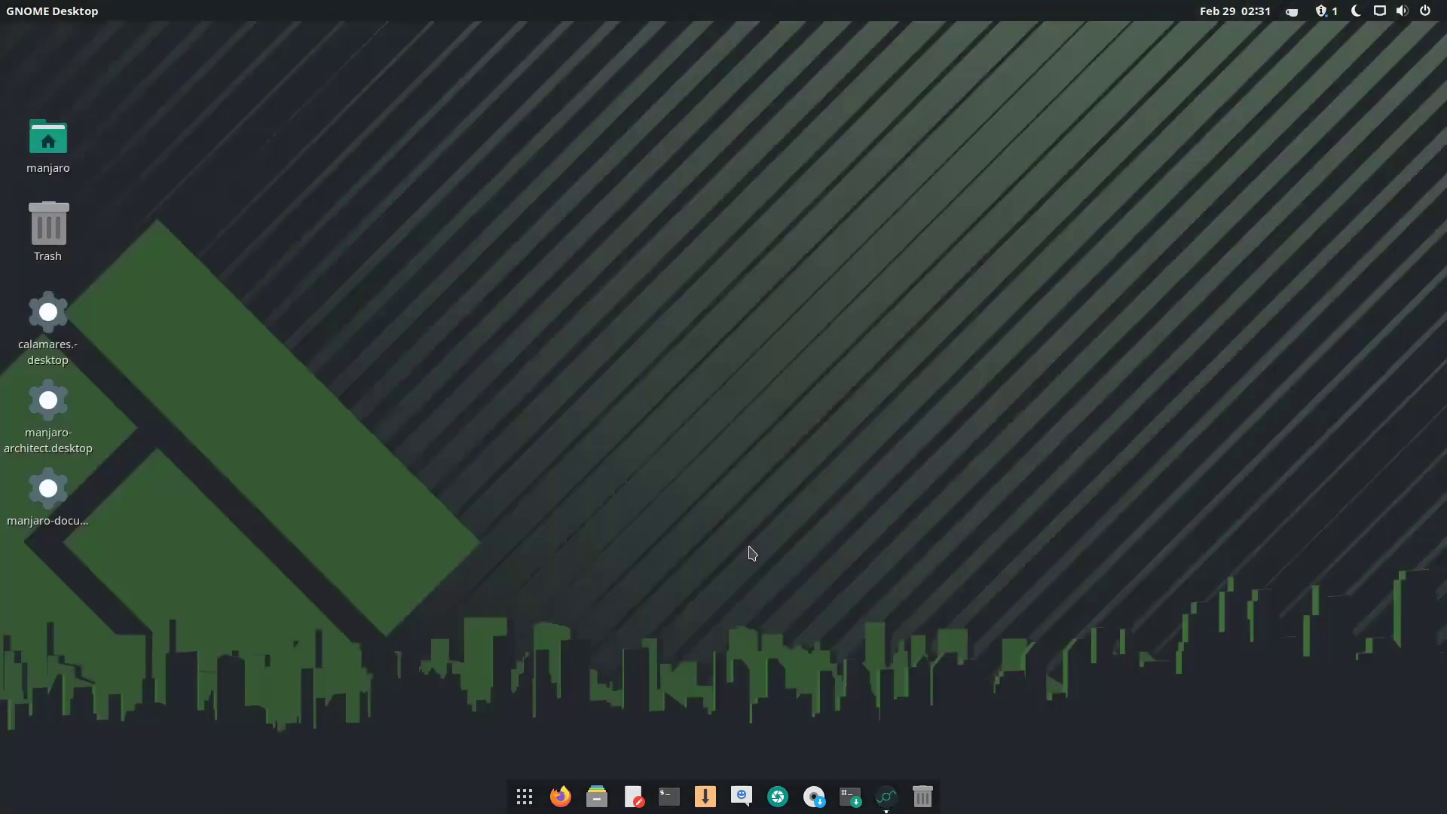
Reopen Layouts Switcher from the dock, choose Gnome, reload the desktop and apply it.
click(886, 797)
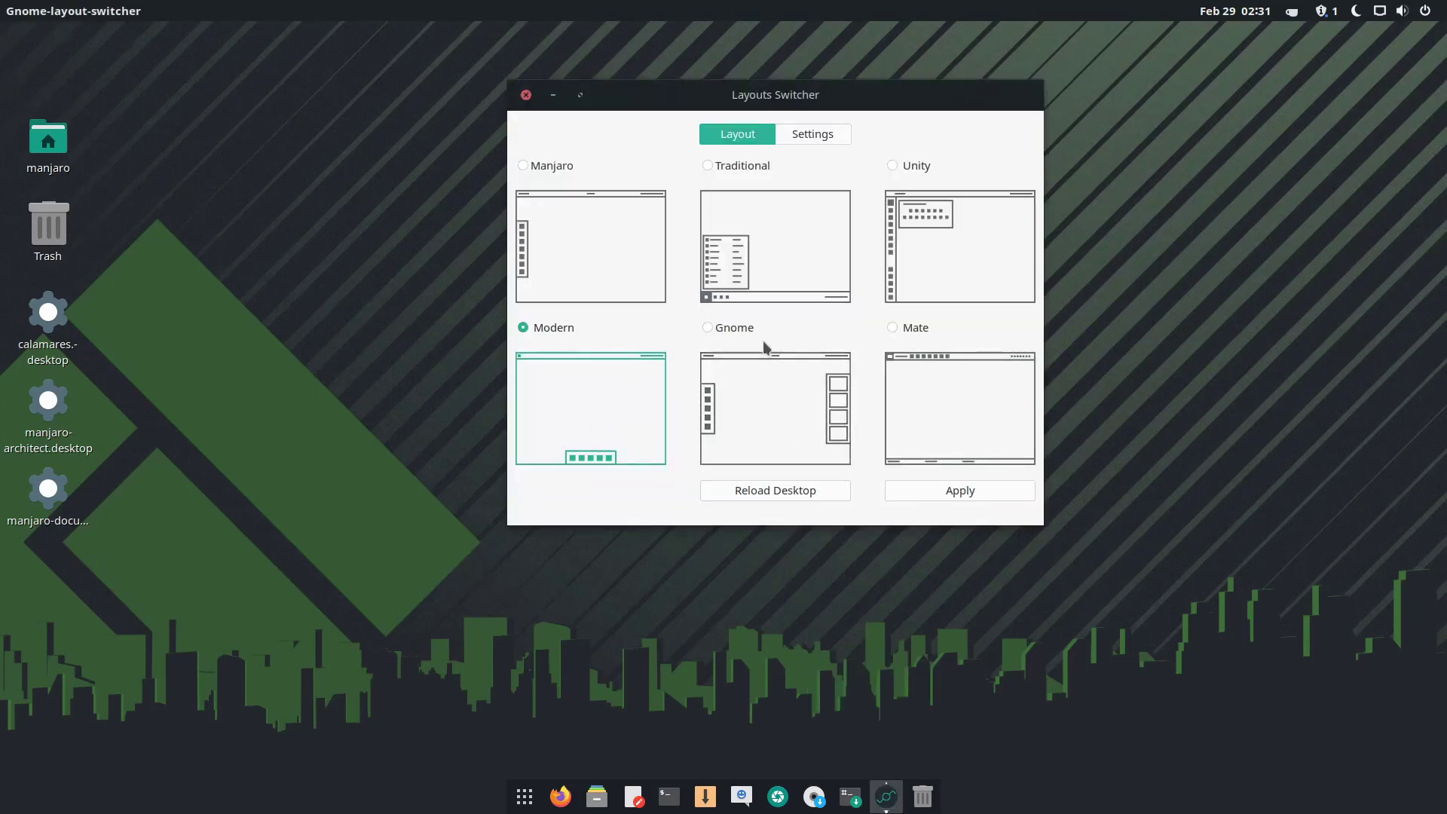
click(746, 327)
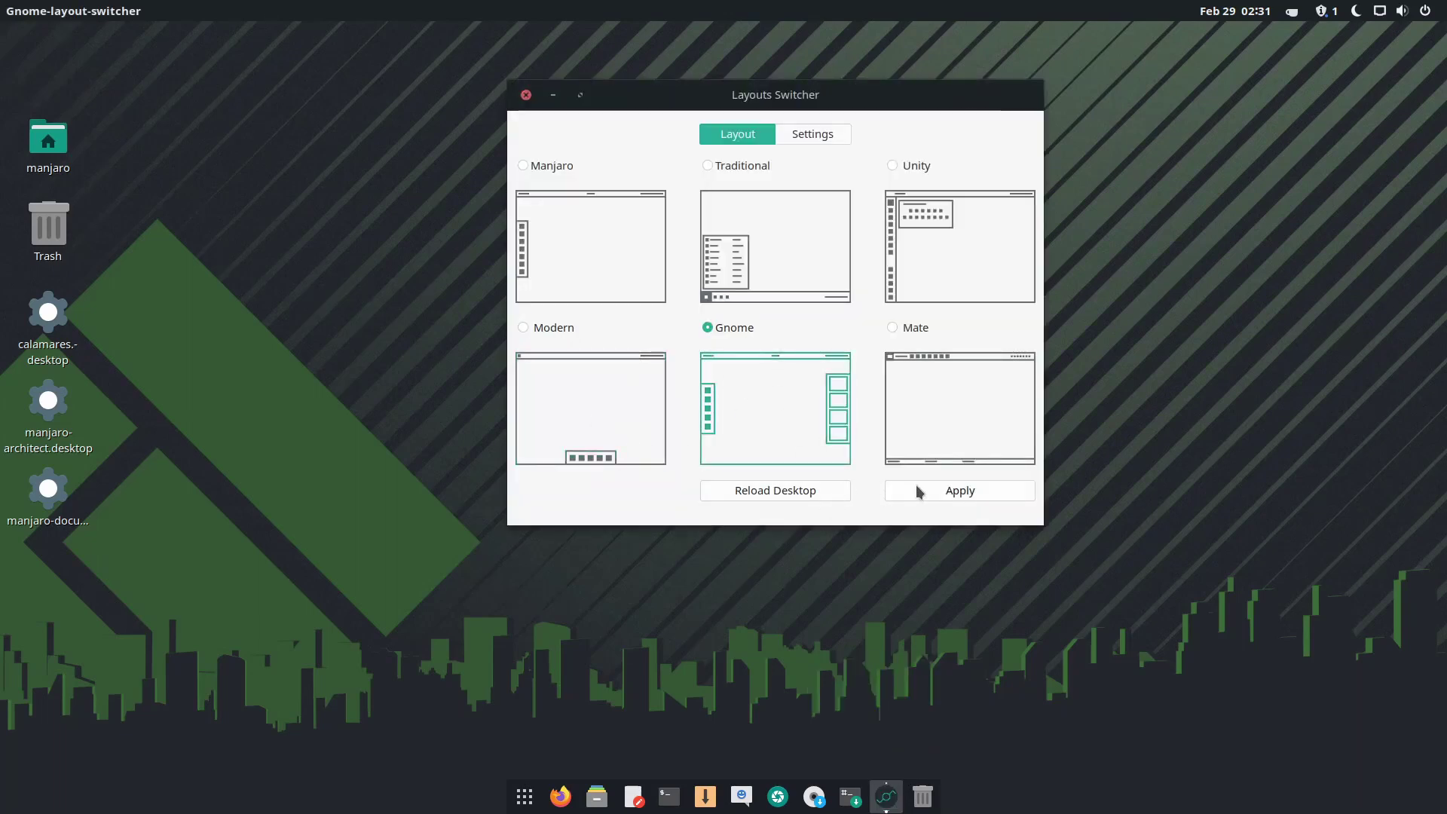
click(790, 492)
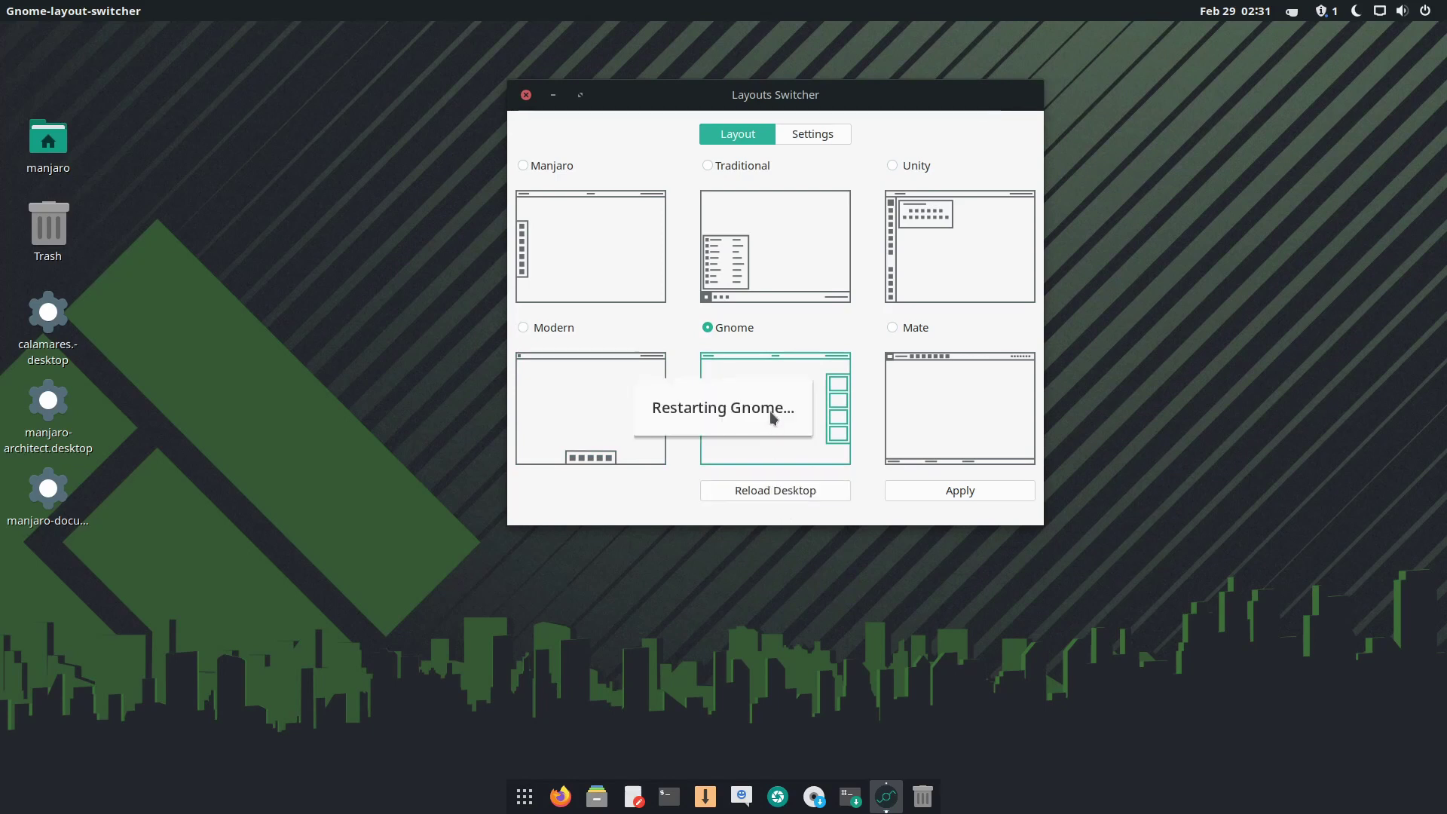
click(956, 489)
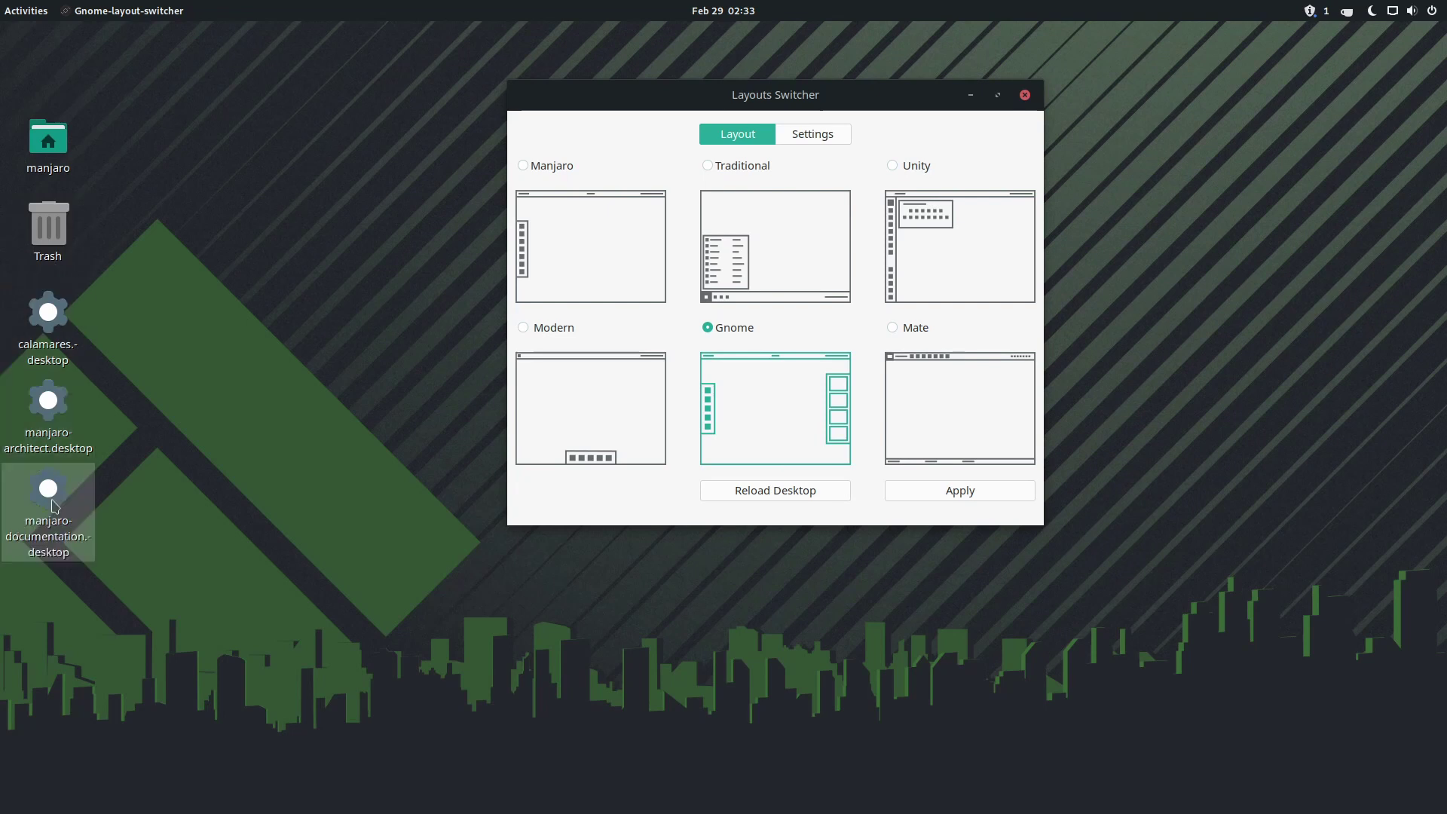
click(271, 422)
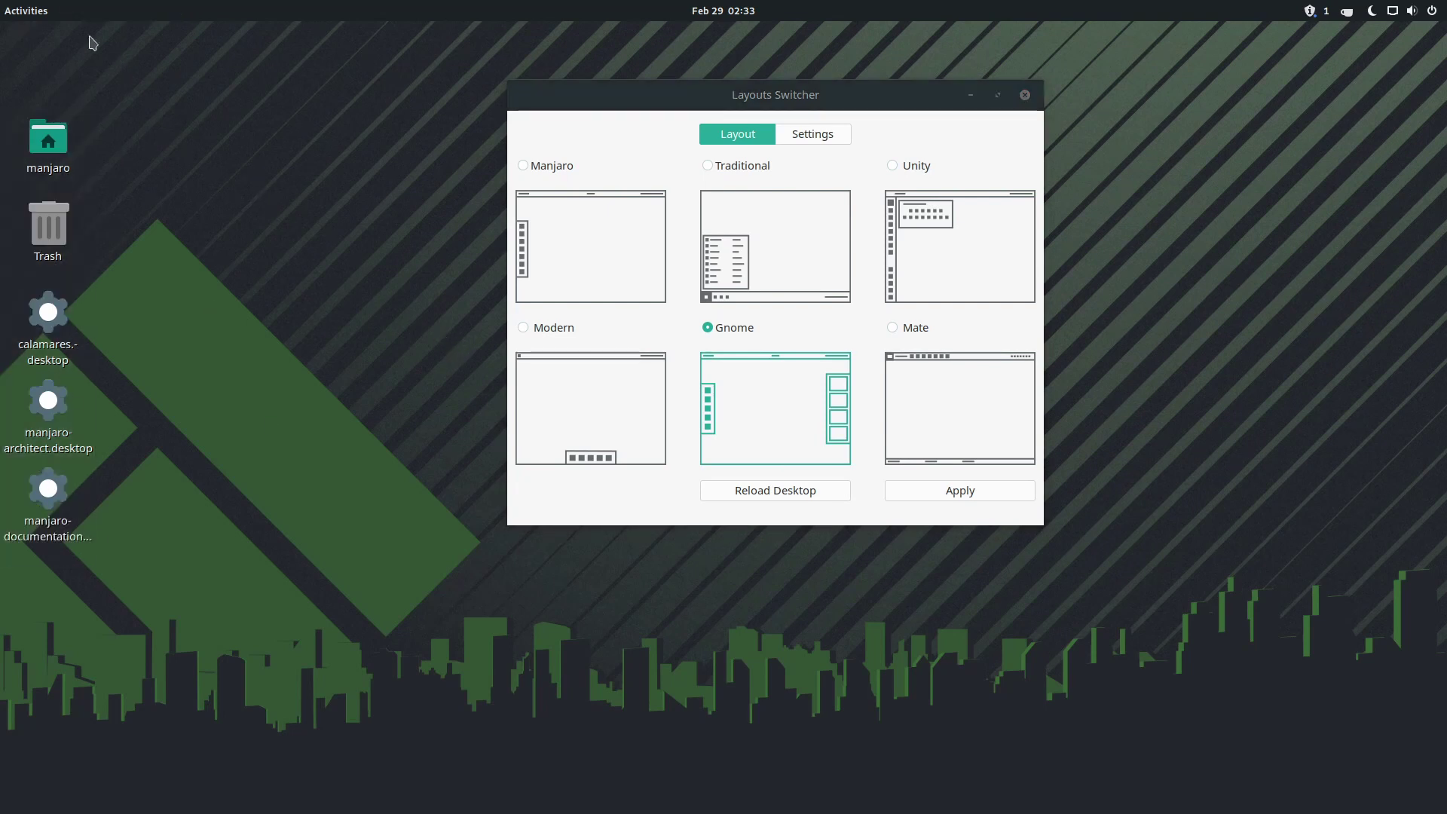
Visit the Activities overview and app grid, then focus the Layouts Switcher window.
click(16, 11)
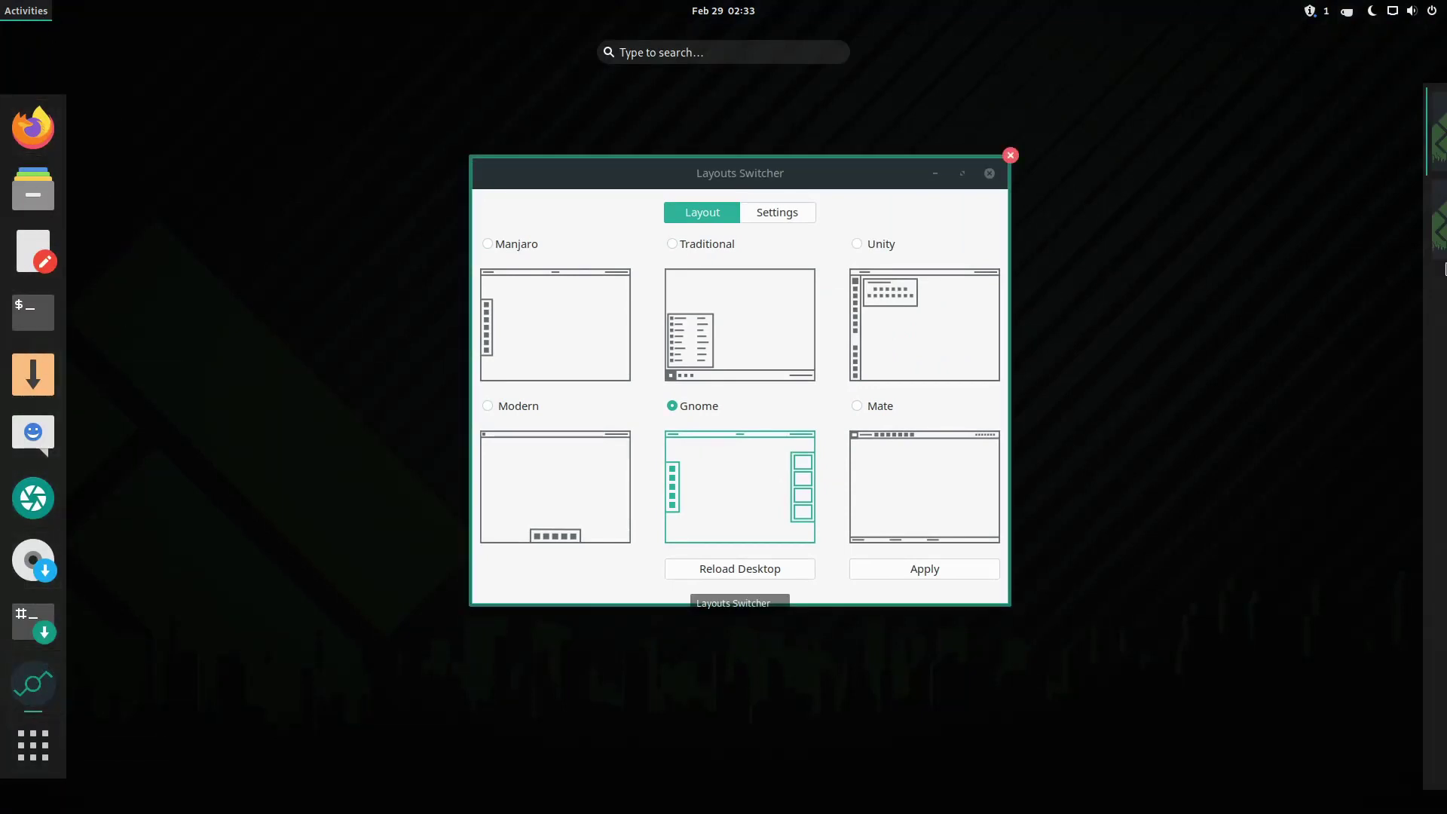
mouse_move(1376, 279)
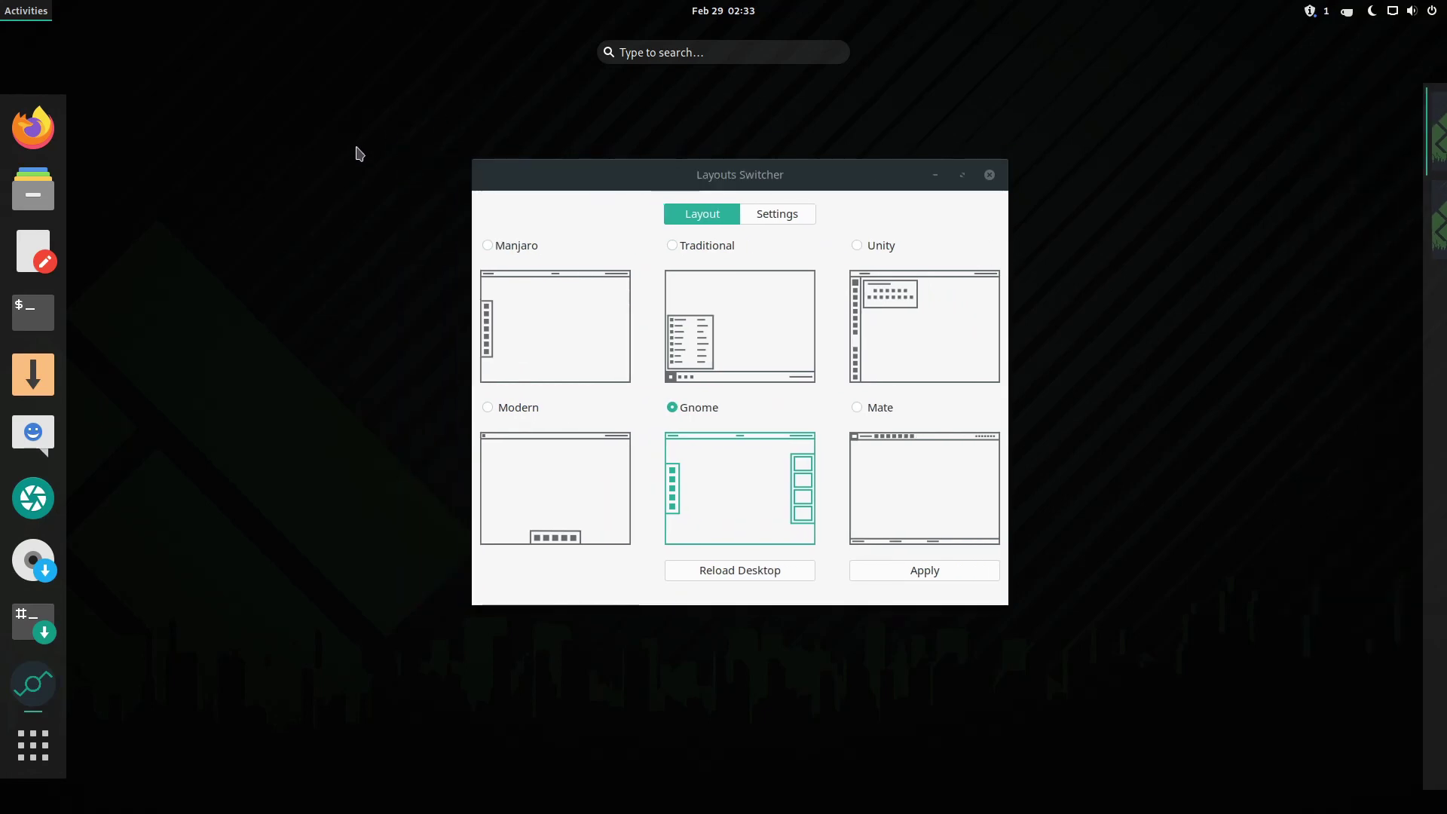
click(41, 752)
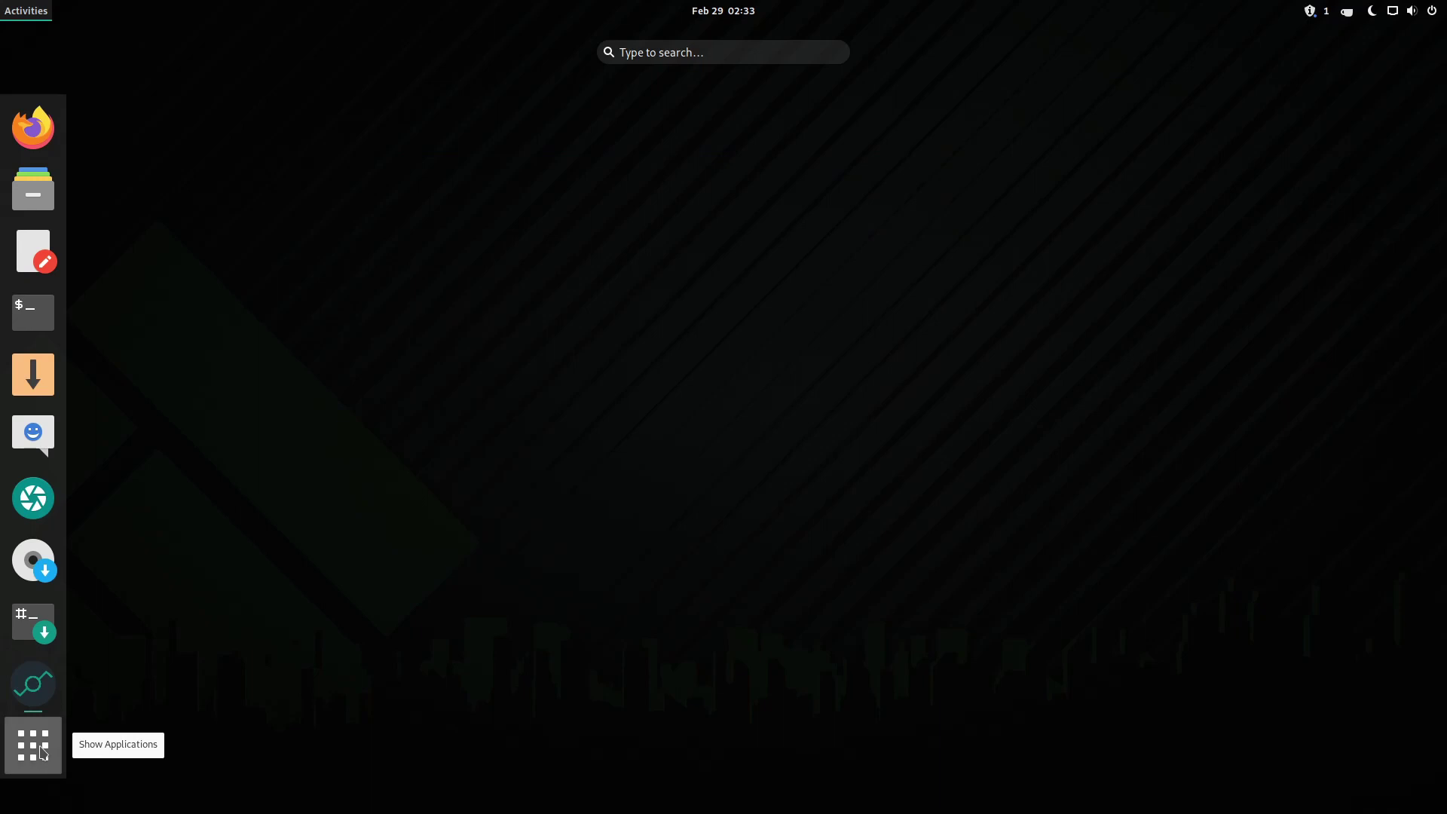
click(41, 751)
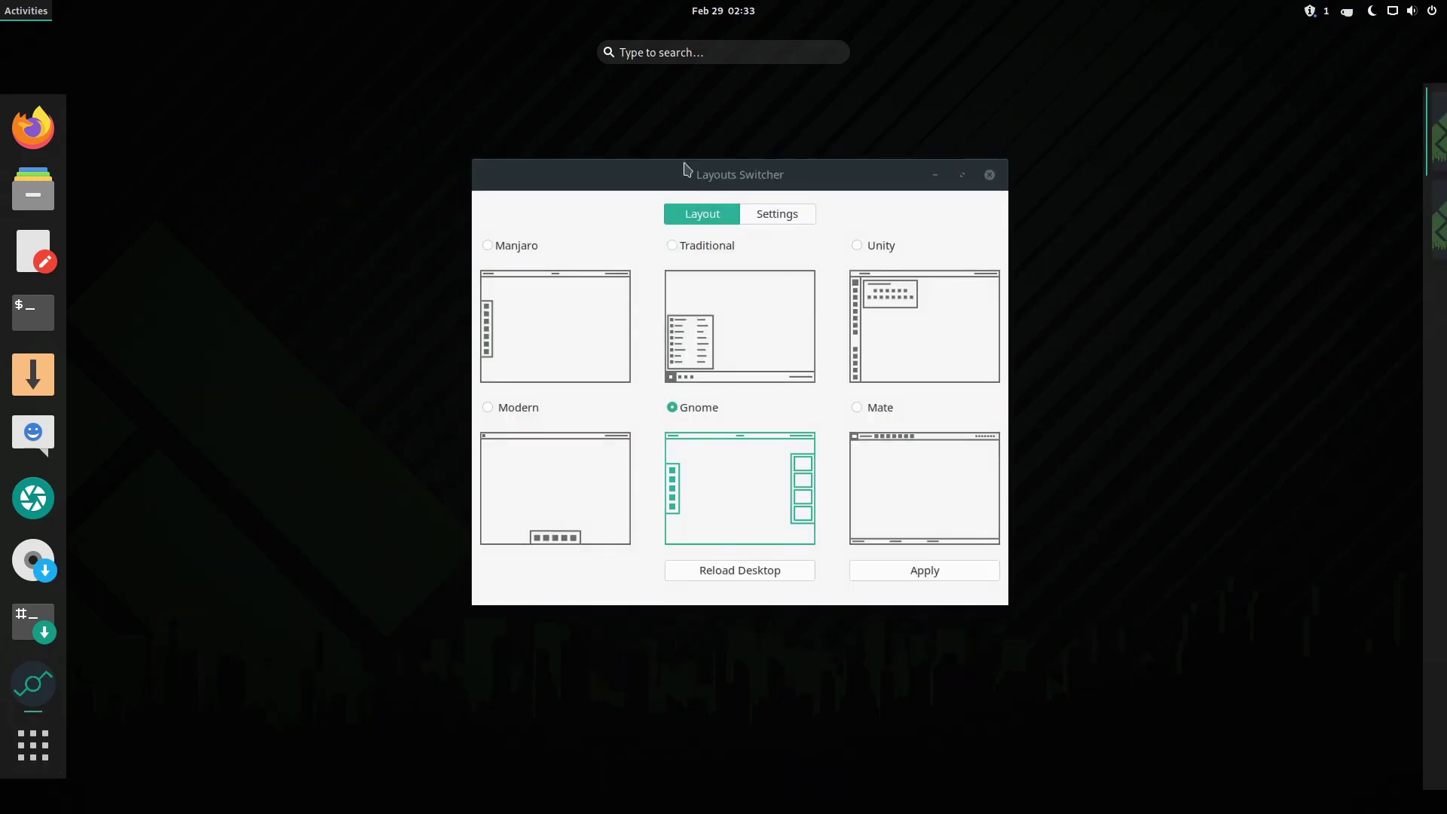
click(709, 375)
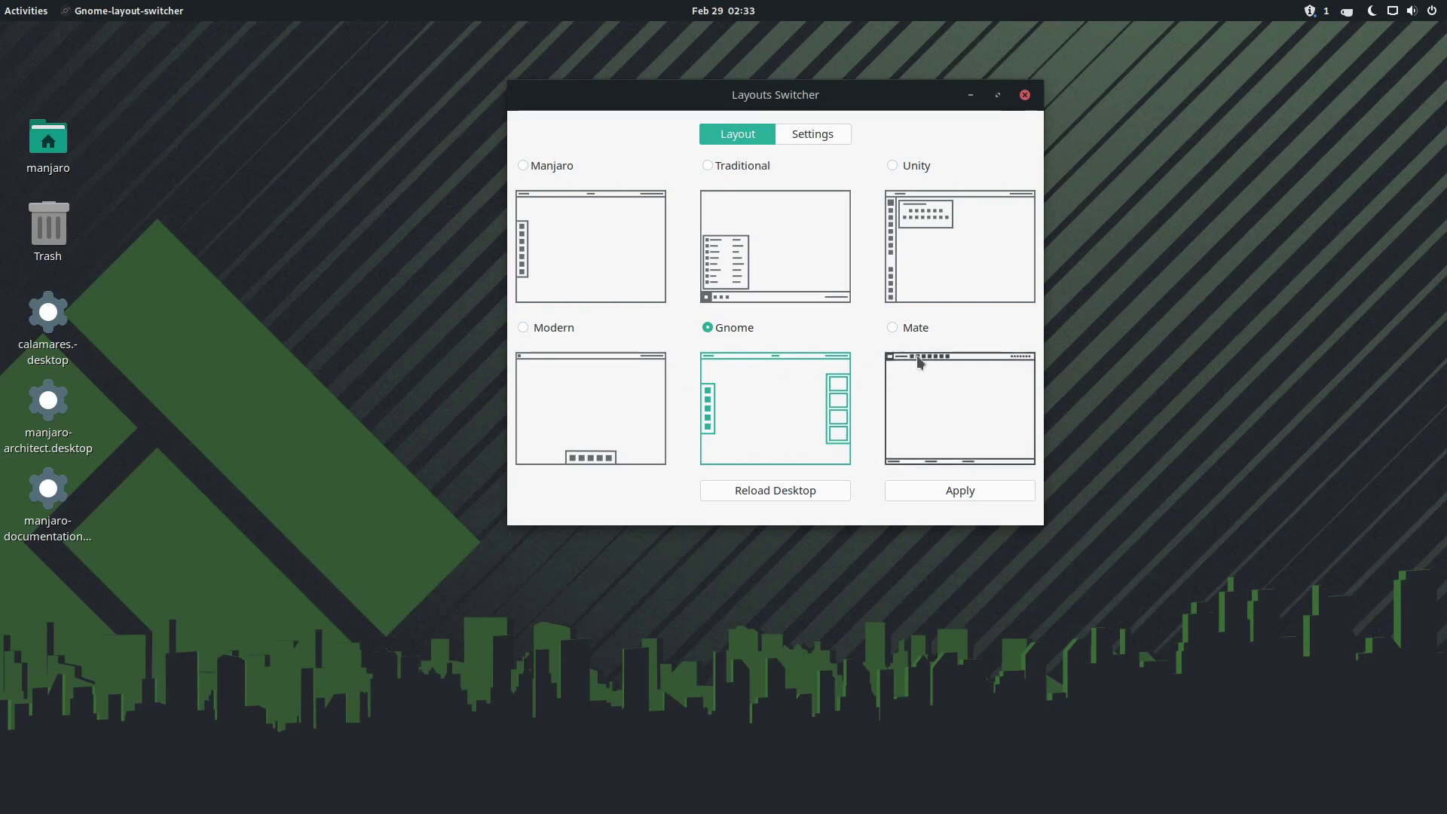
Choose the Mate layout, apply it, and reload the desktop.
click(910, 327)
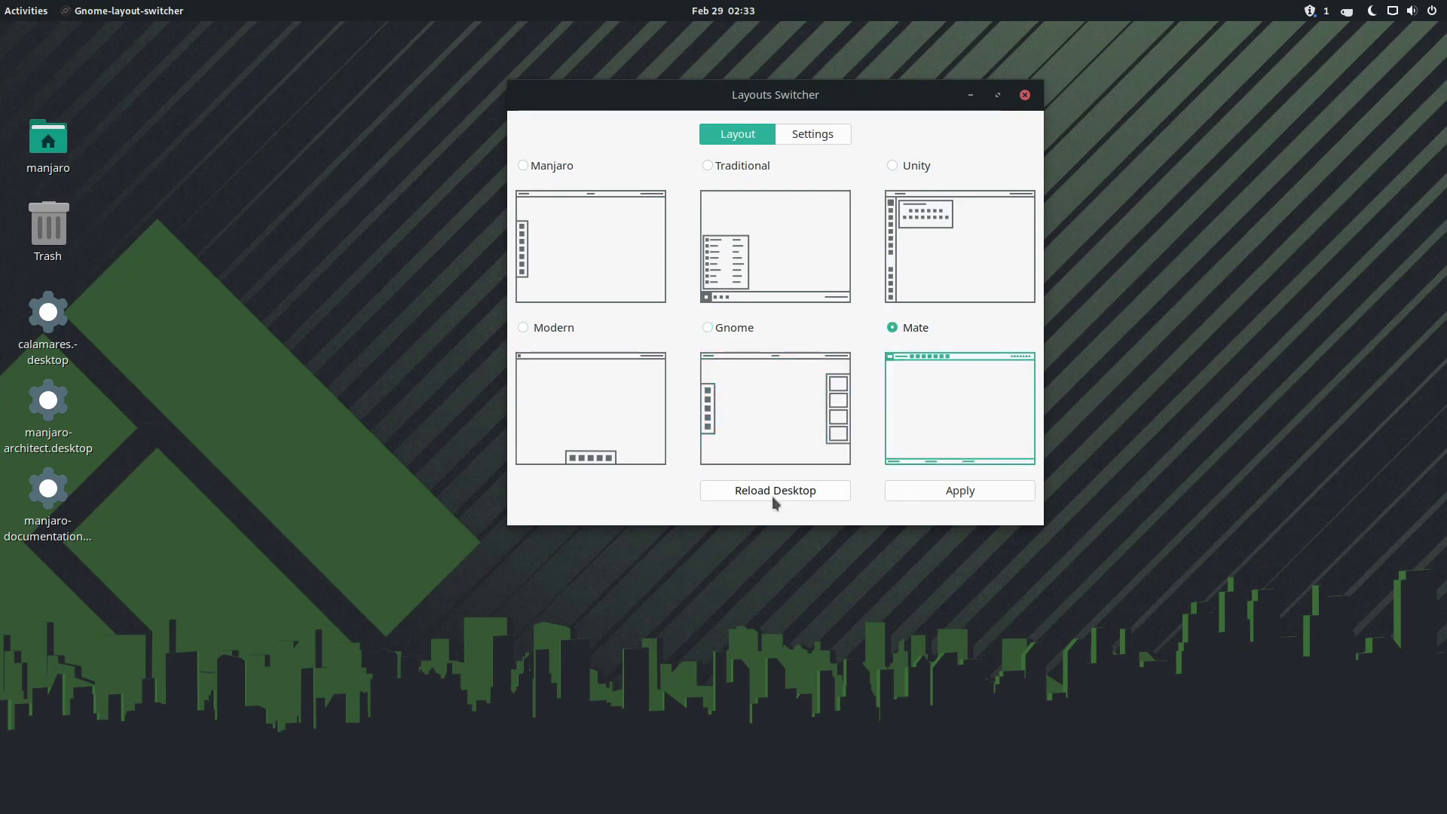
click(910, 496)
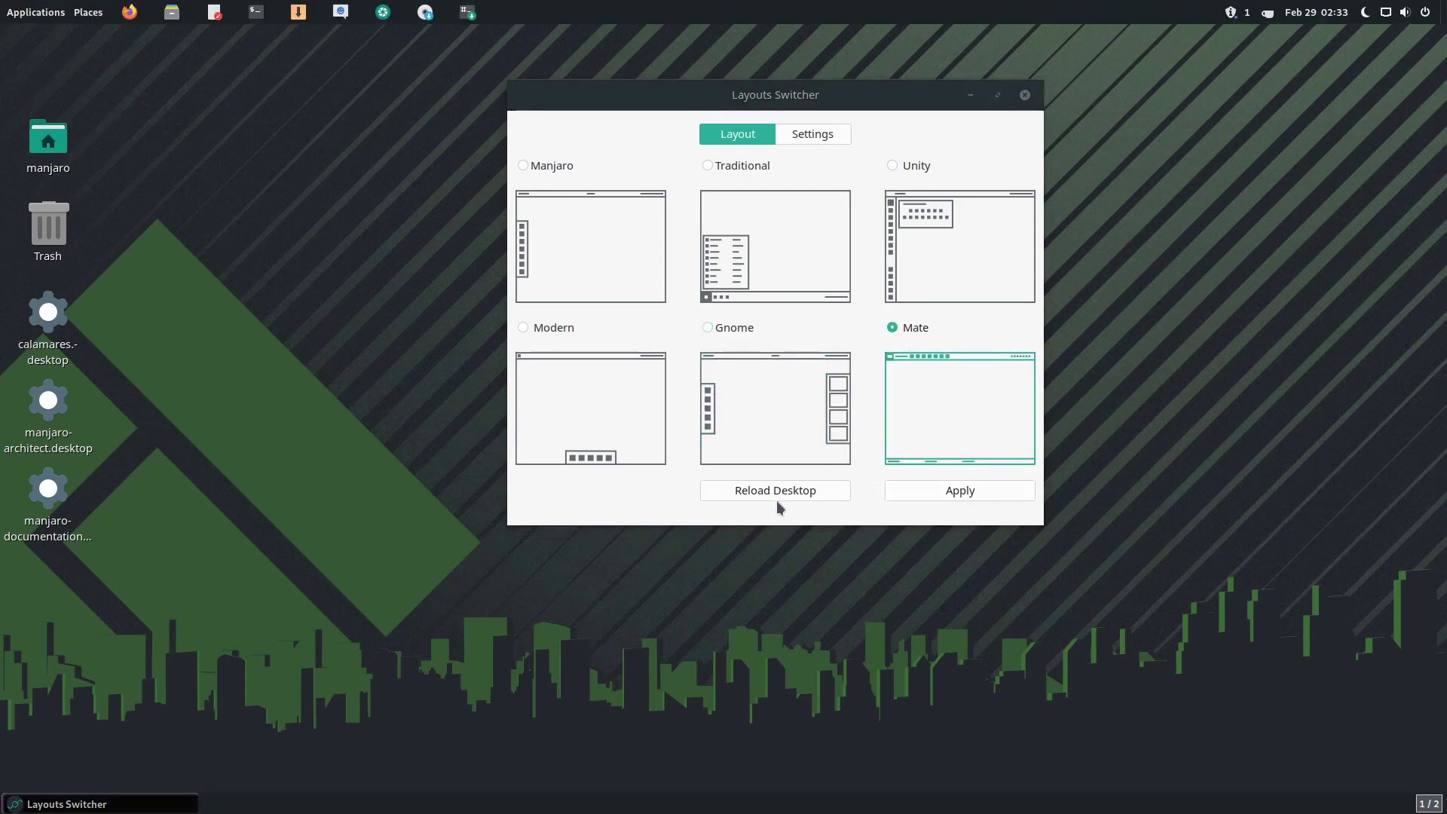
click(773, 496)
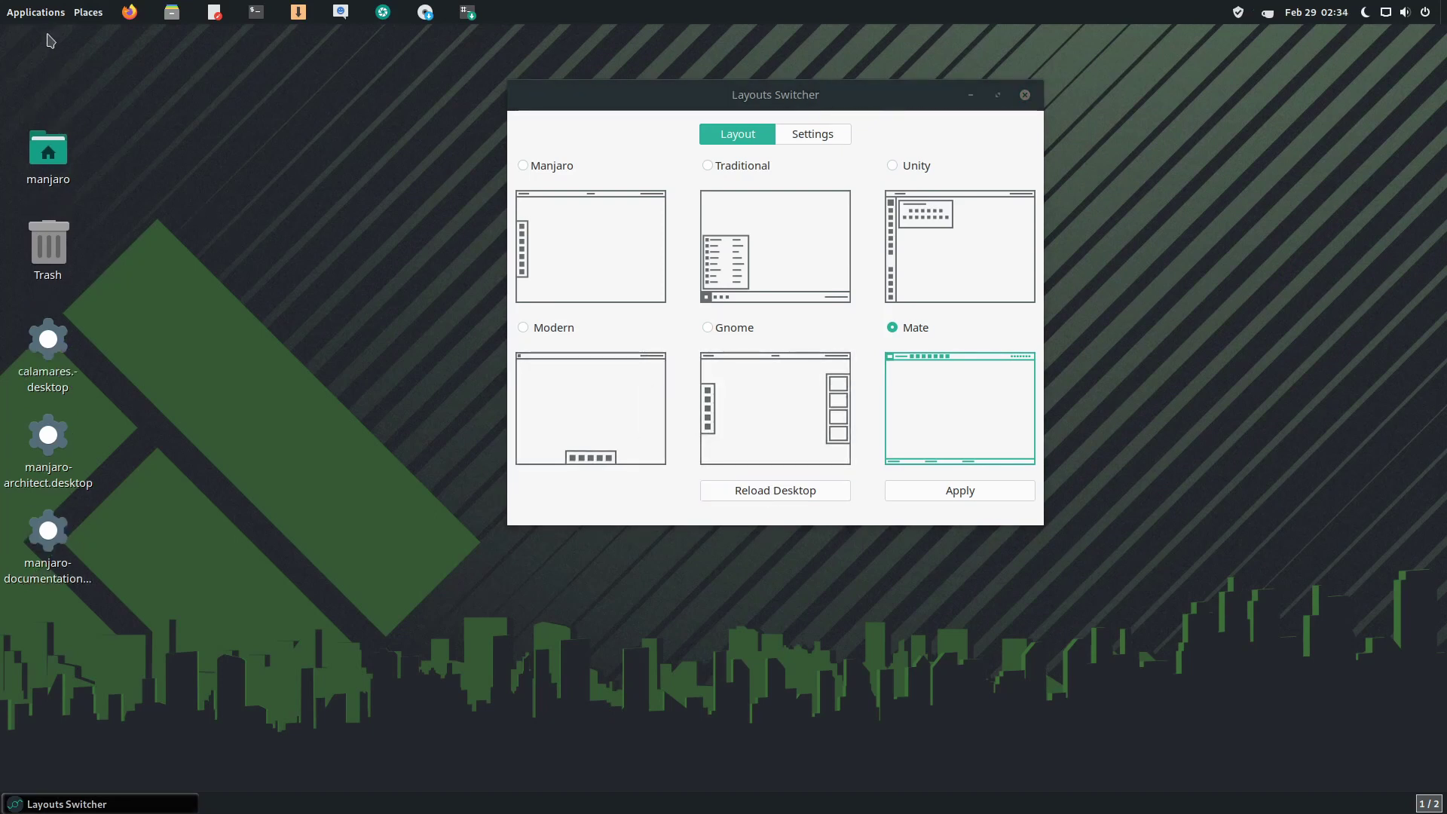
click(86, 14)
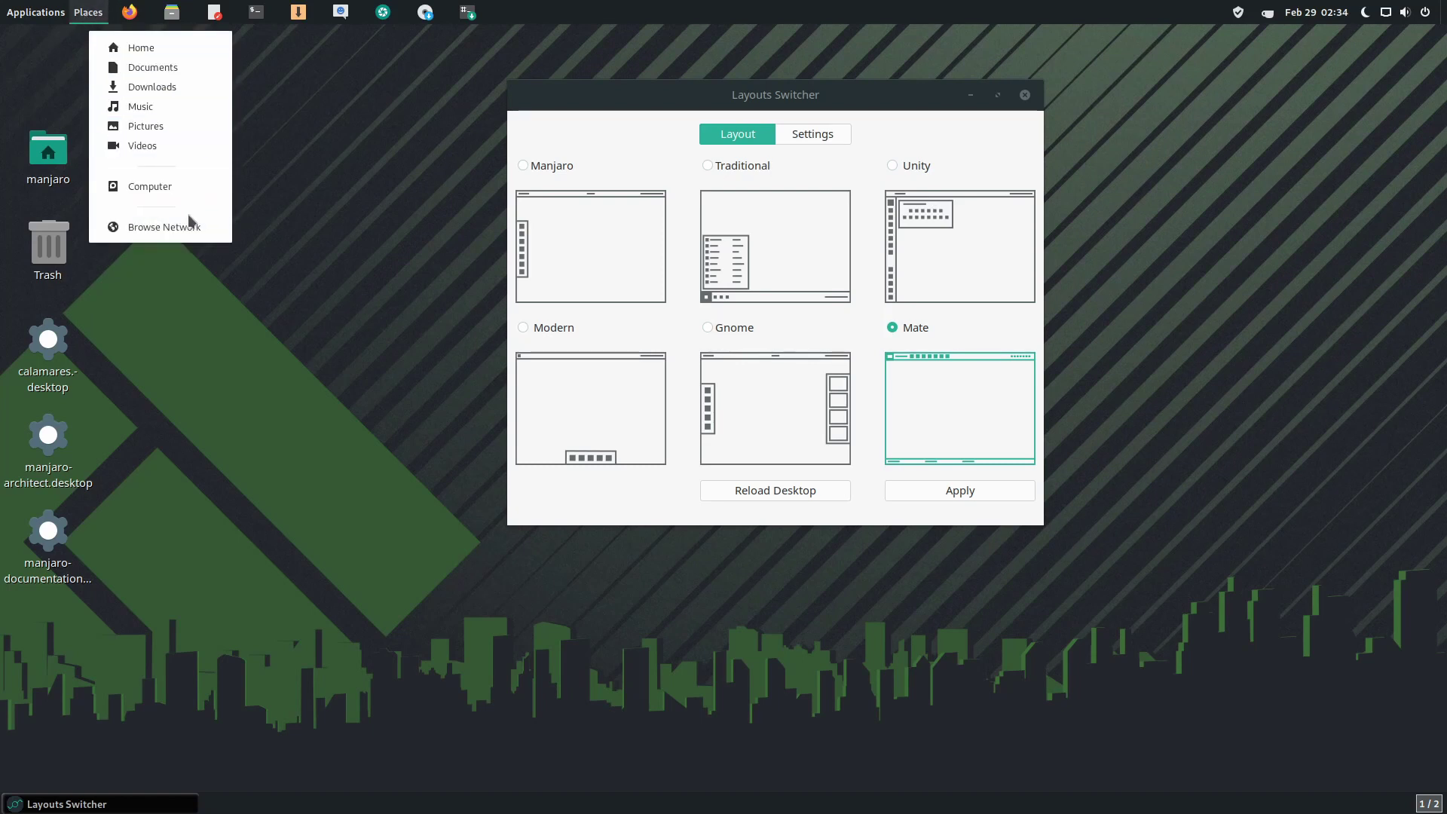
click(57, 17)
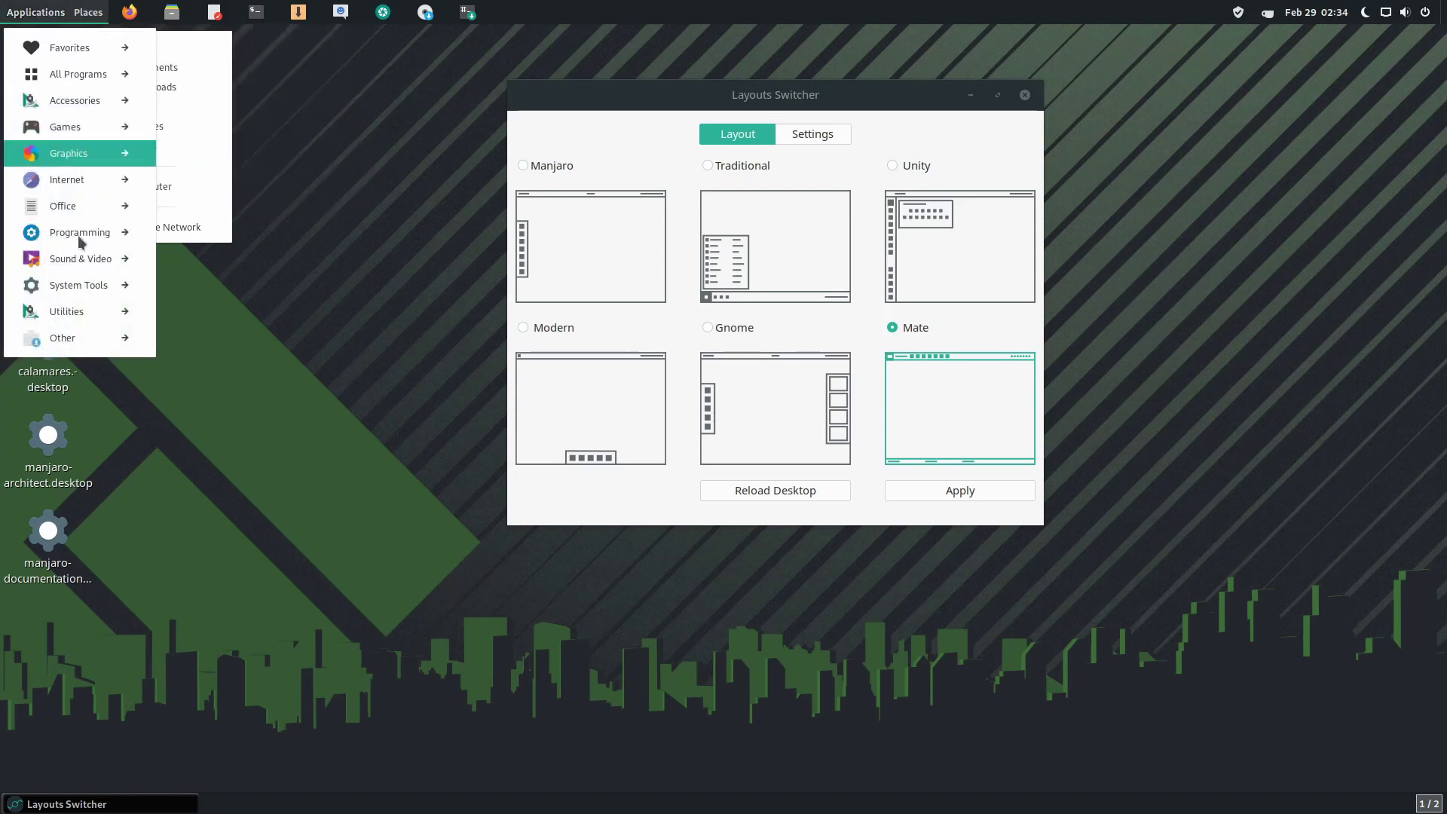
click(324, 105)
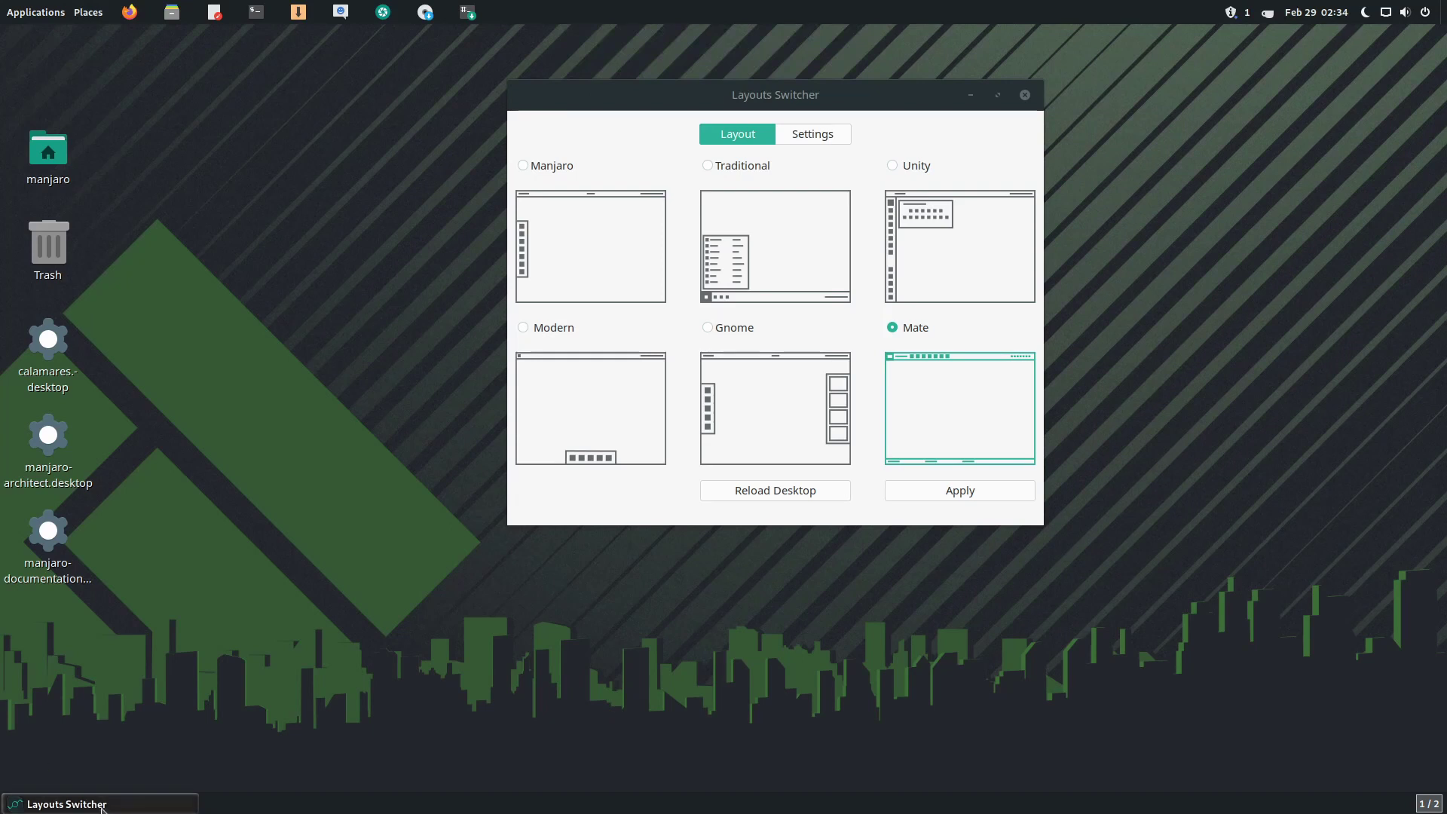
click(130, 804)
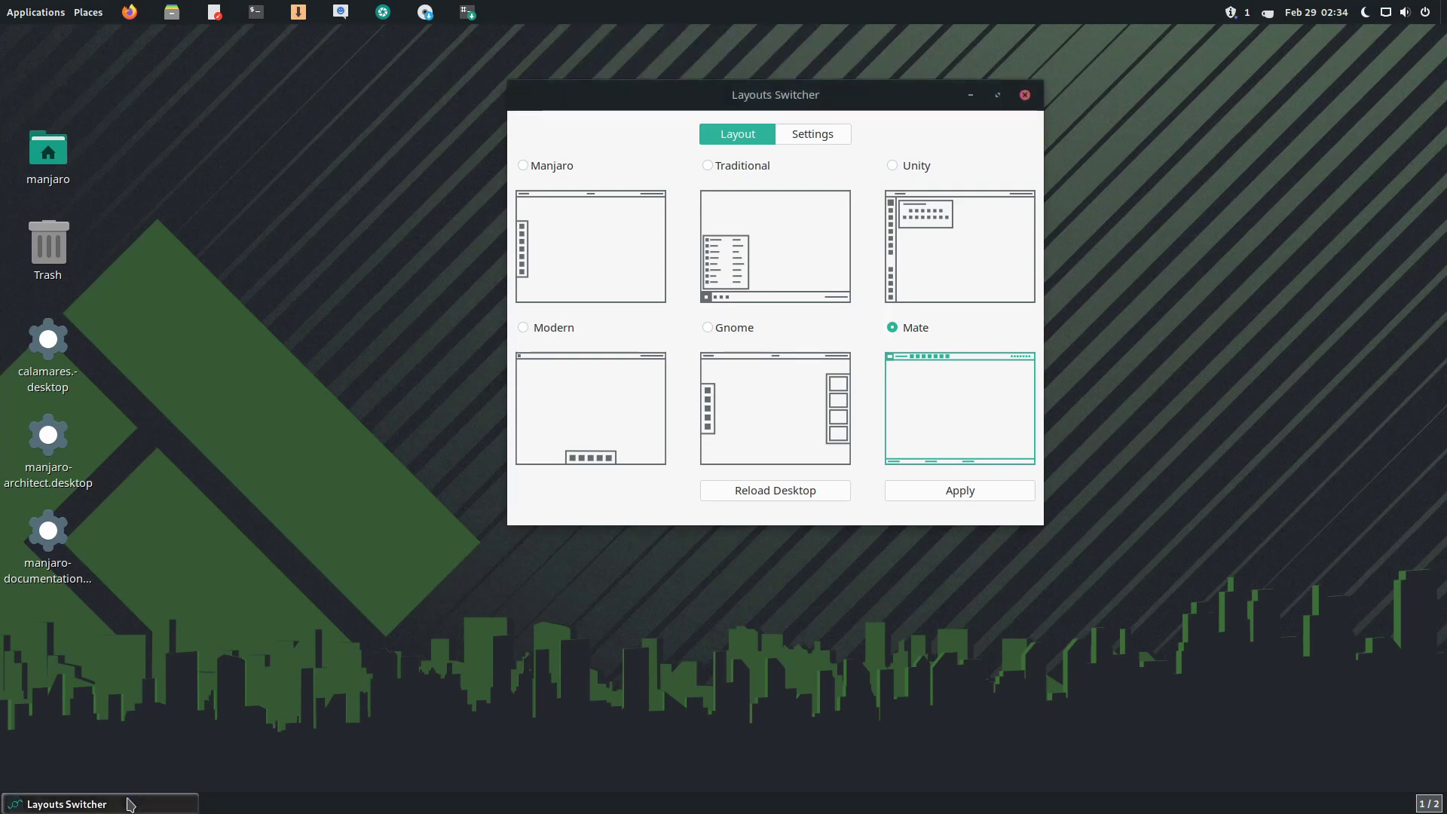
click(130, 804)
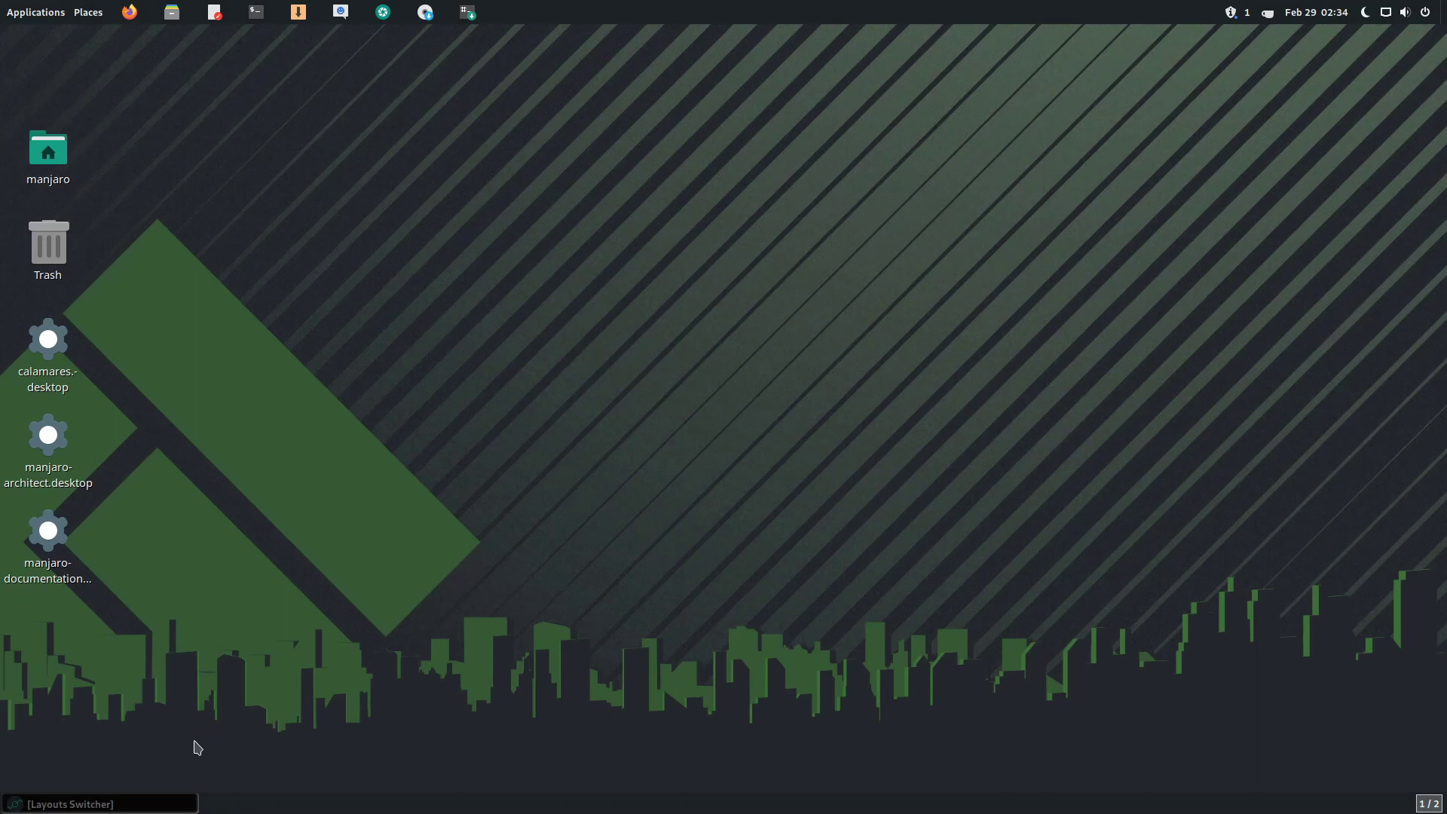
click(147, 804)
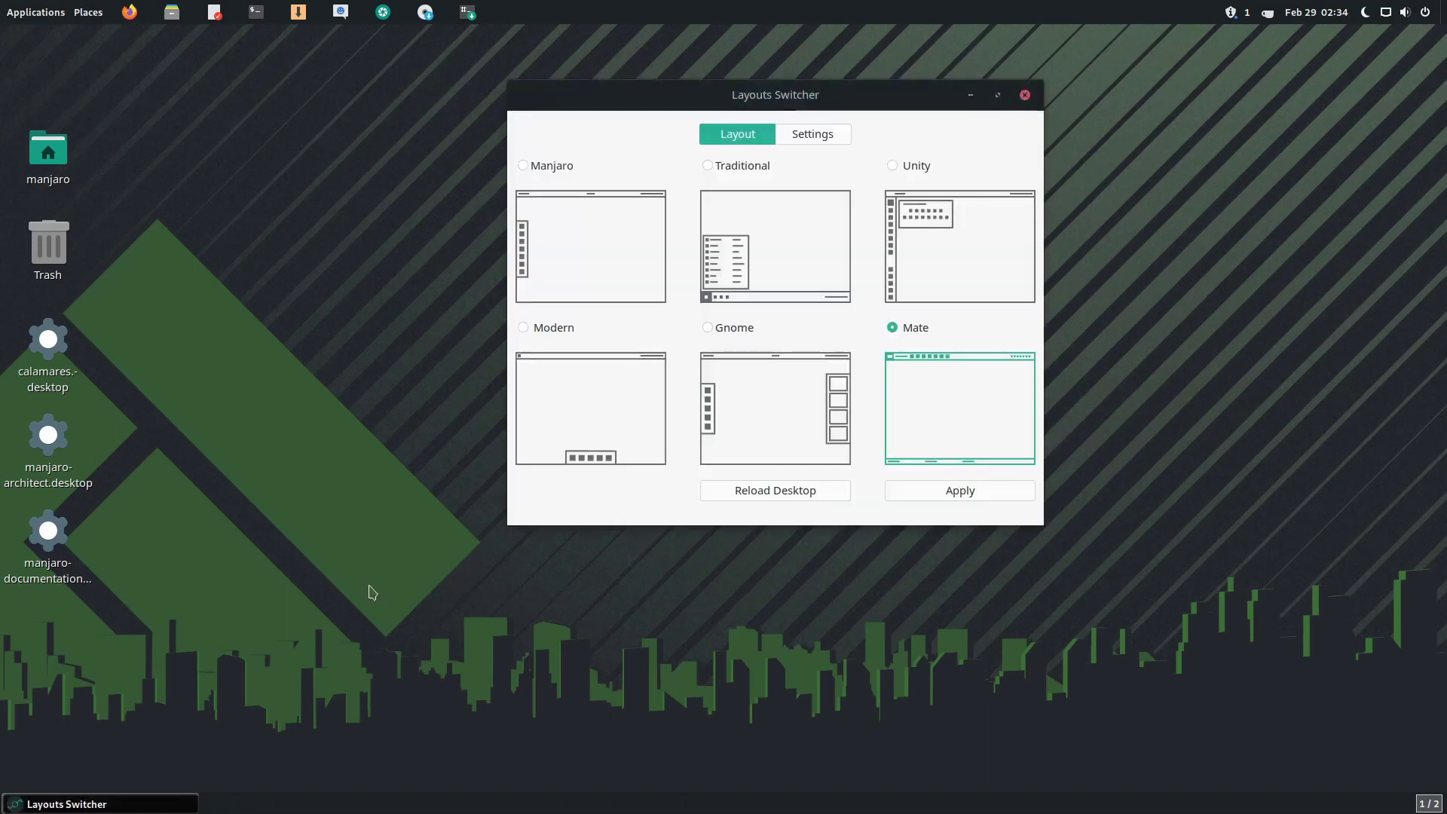
click(170, 804)
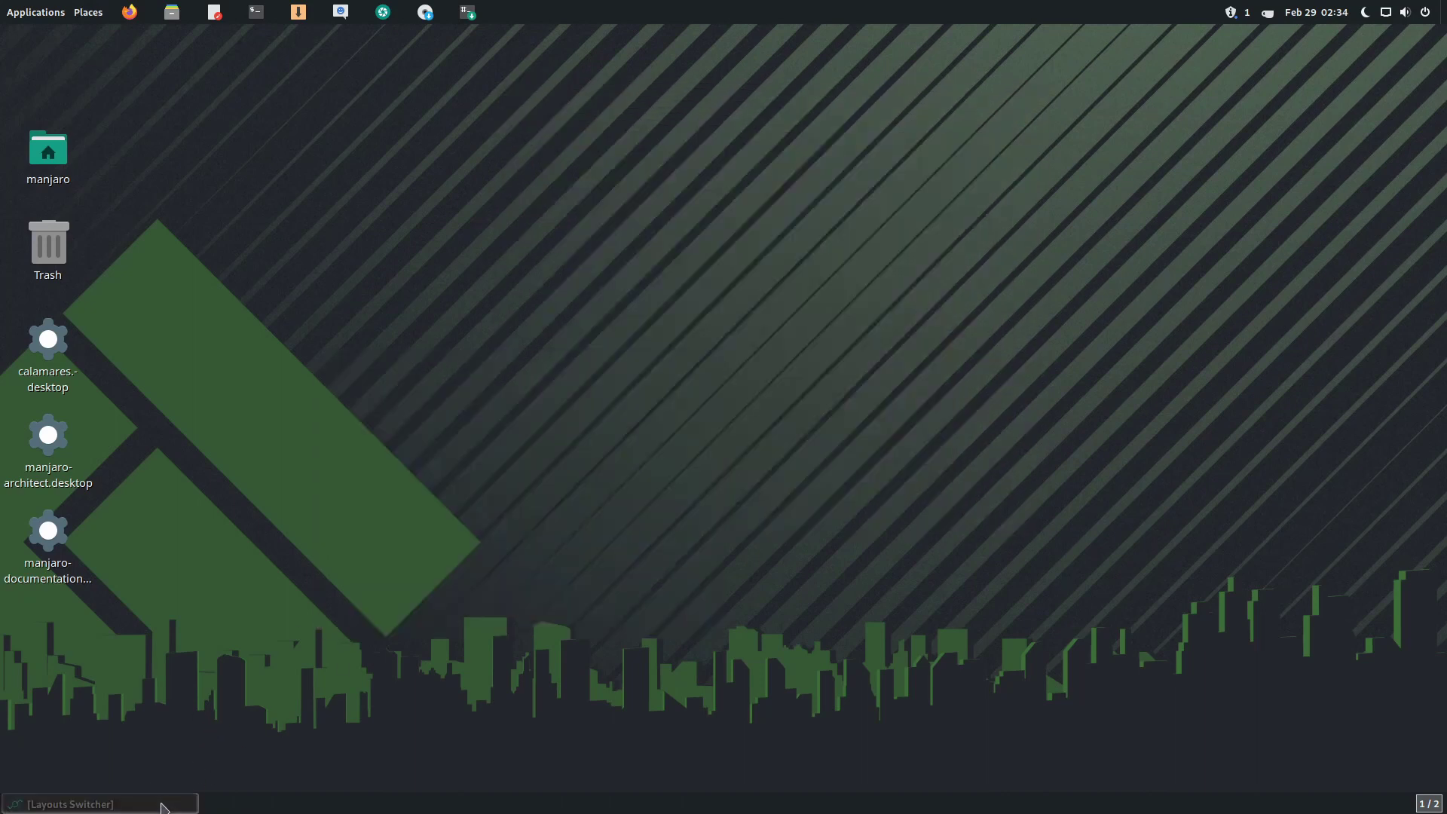
click(170, 804)
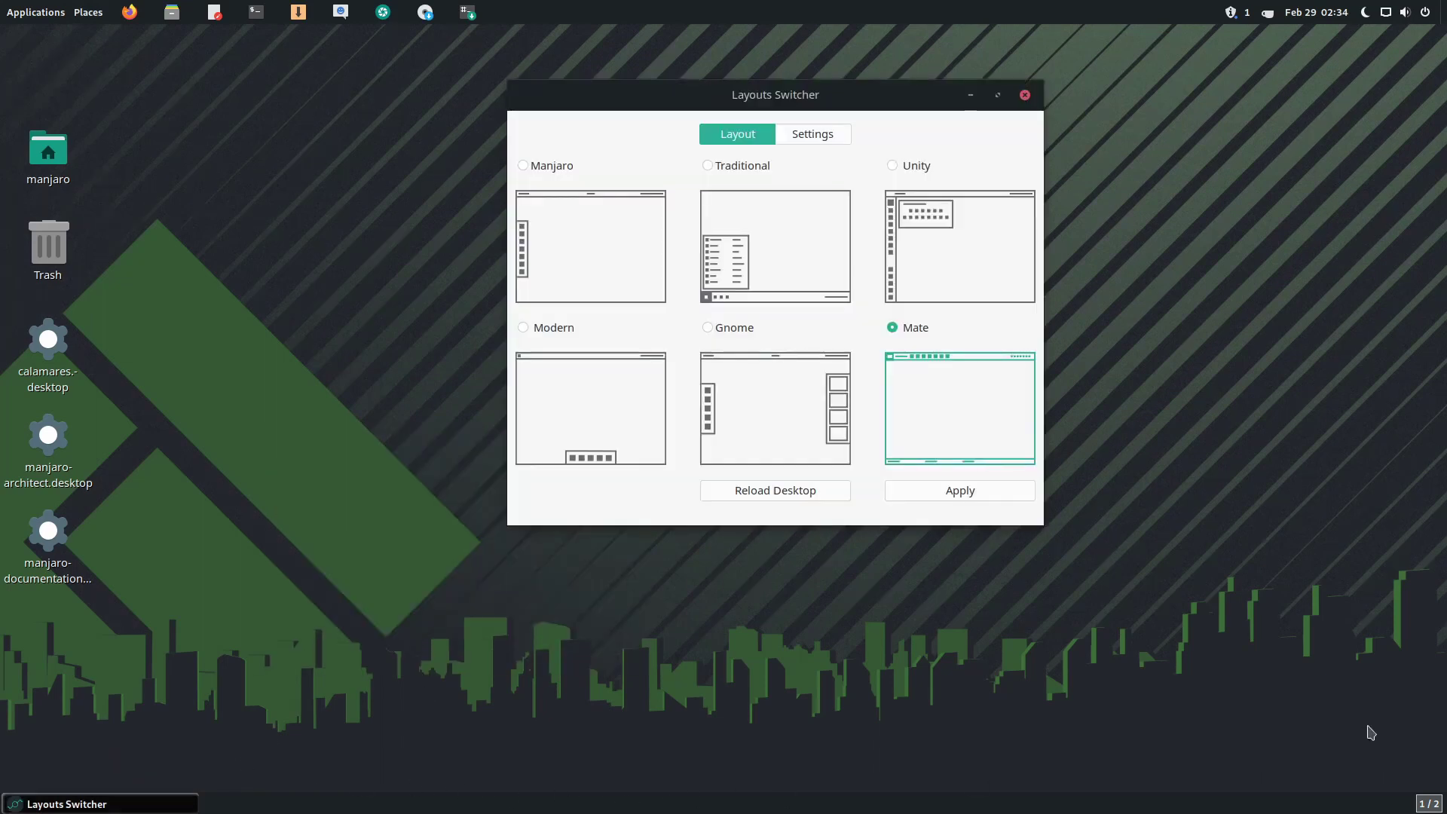
click(1429, 804)
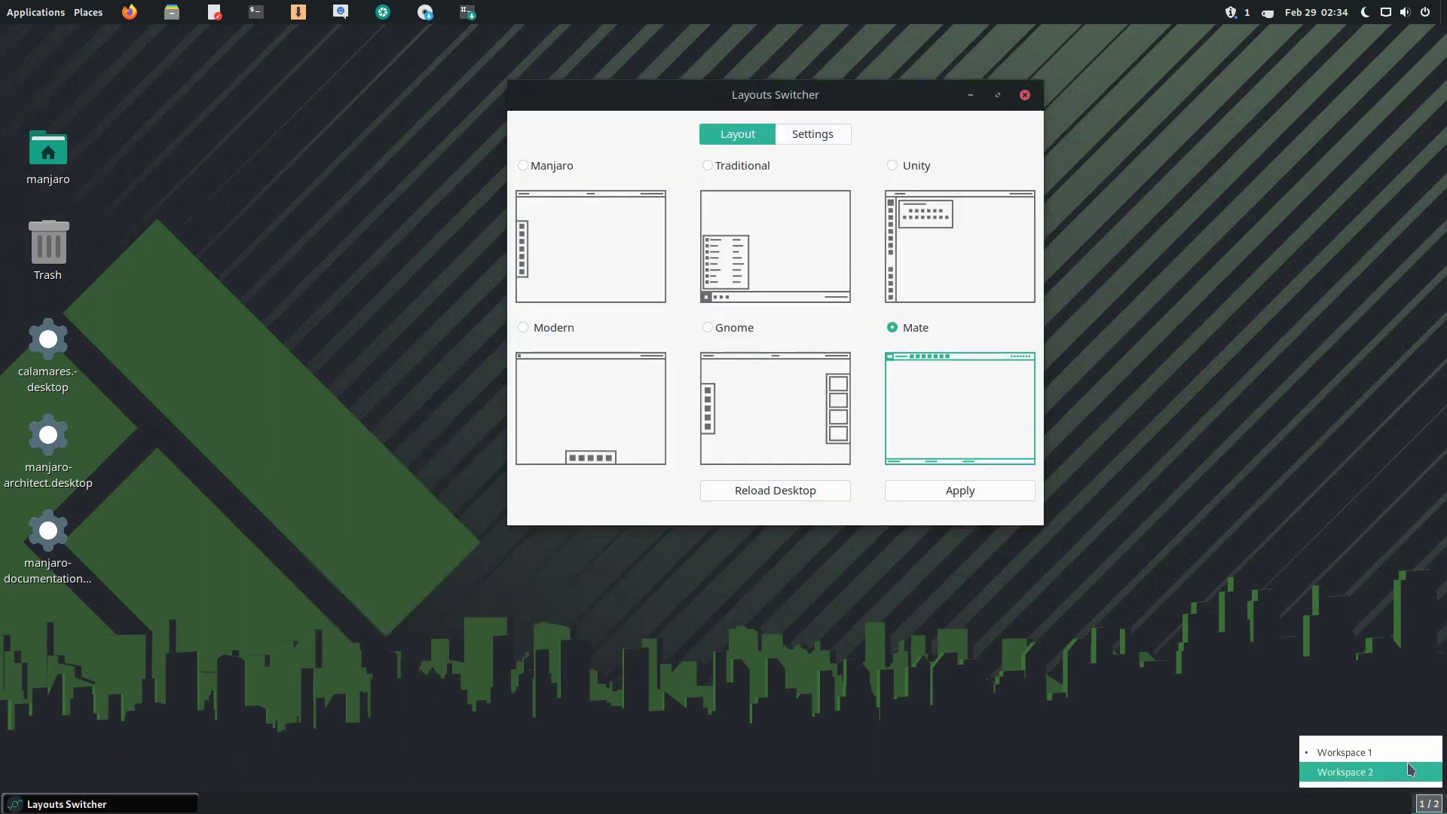
click(1343, 752)
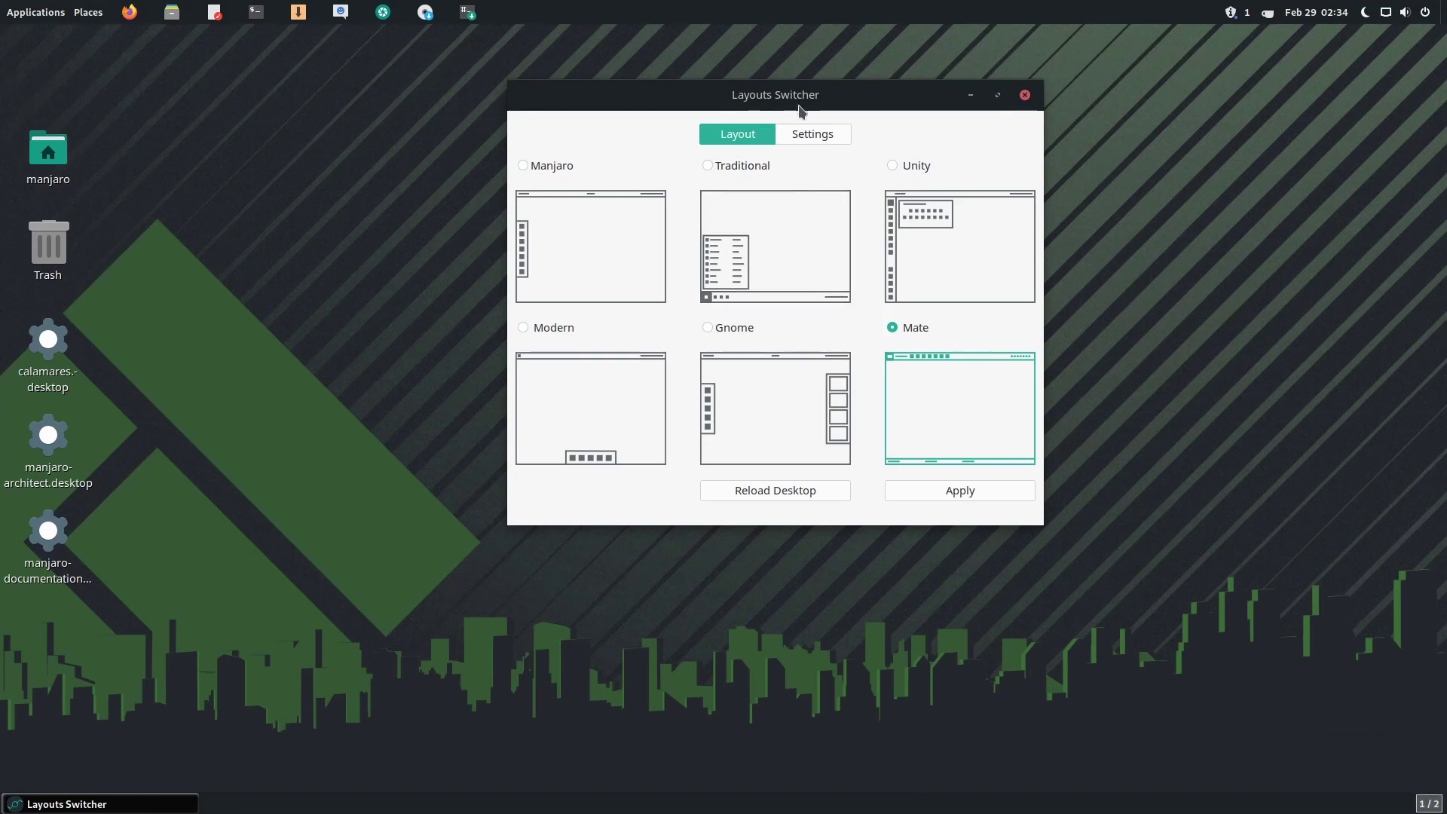
click(819, 137)
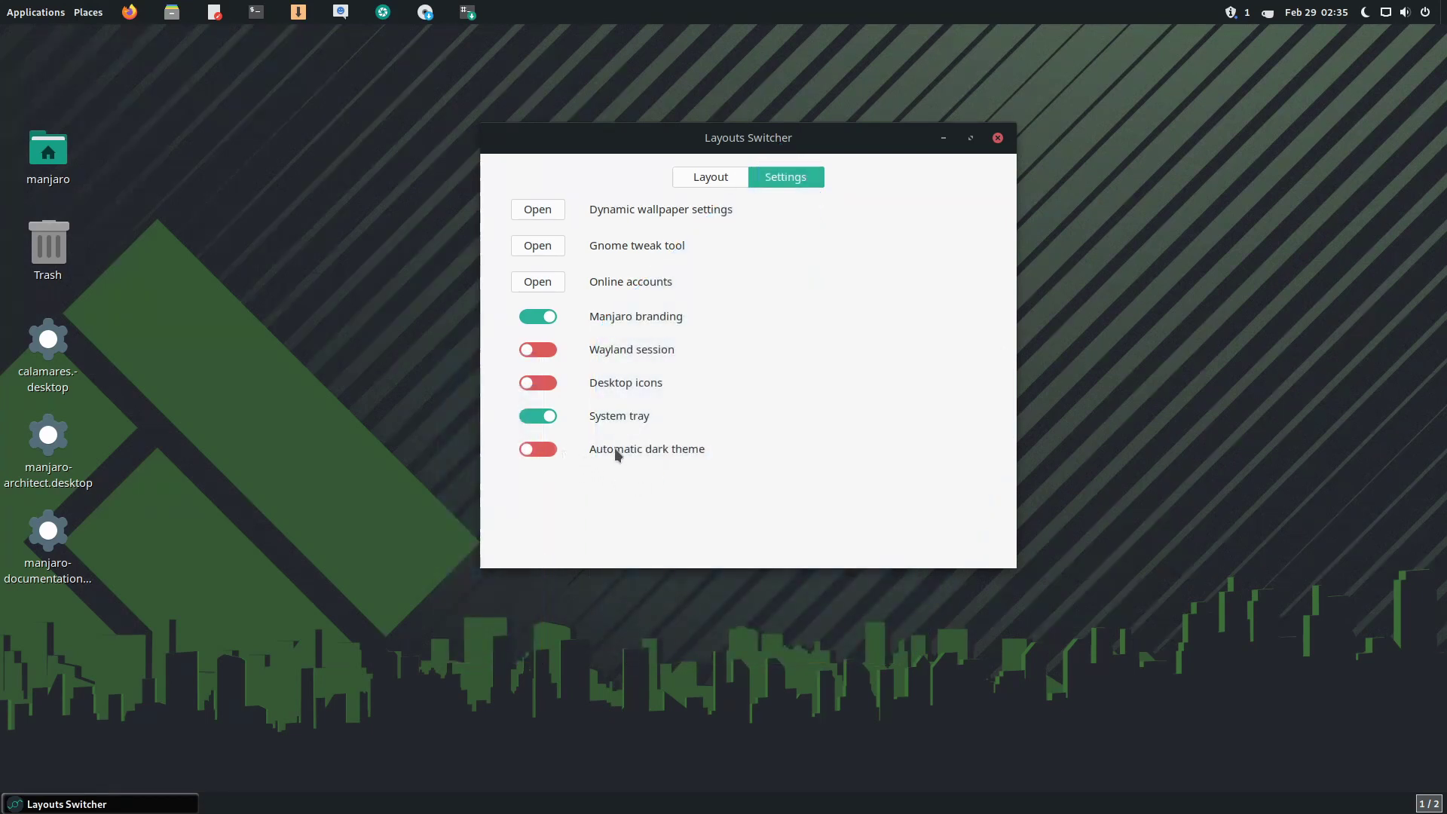
Move Layouts Switcher up-left, open its Settings page, and select the home folder icon.
drag(829, 145, 784, 69)
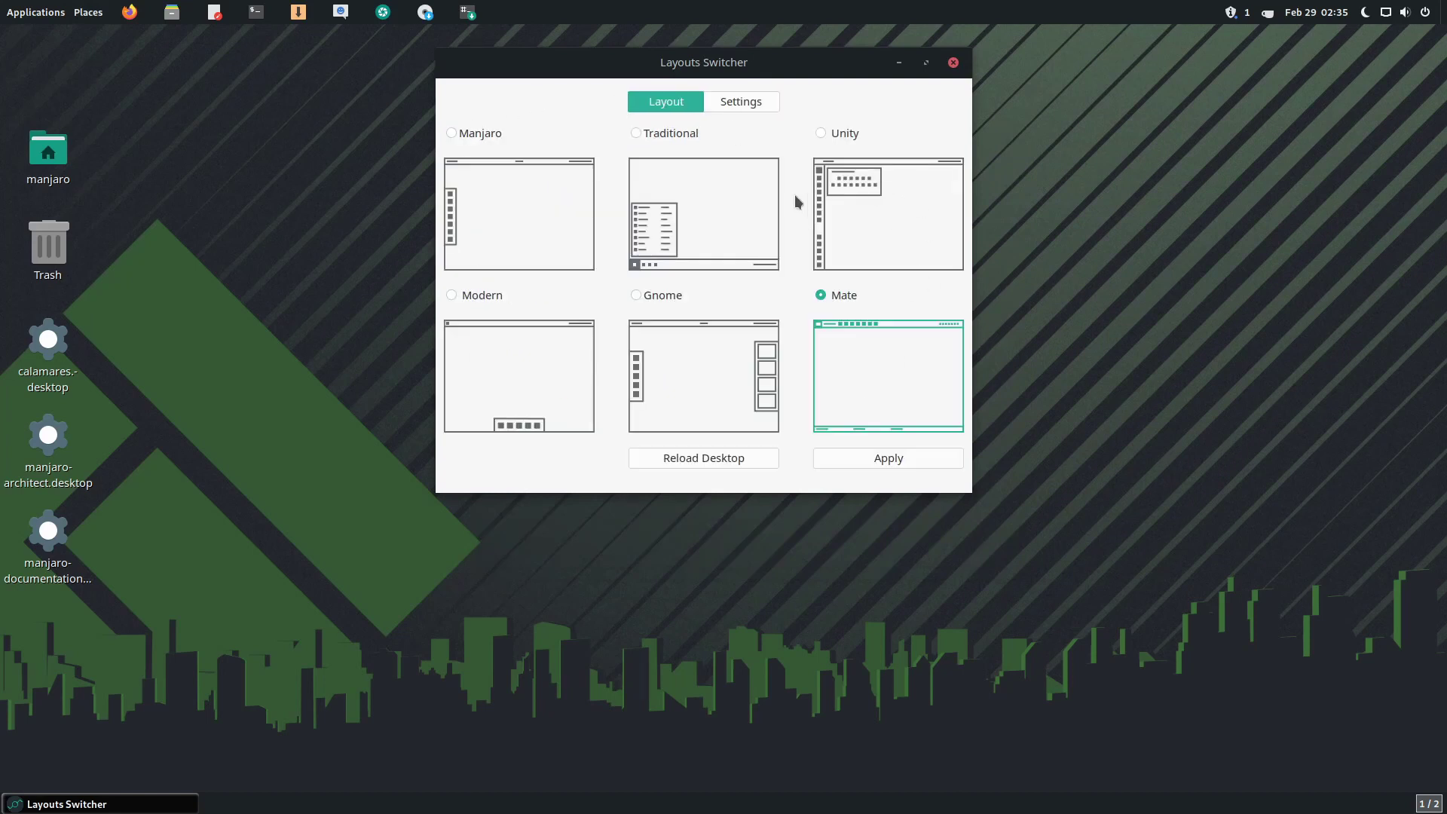
click(742, 106)
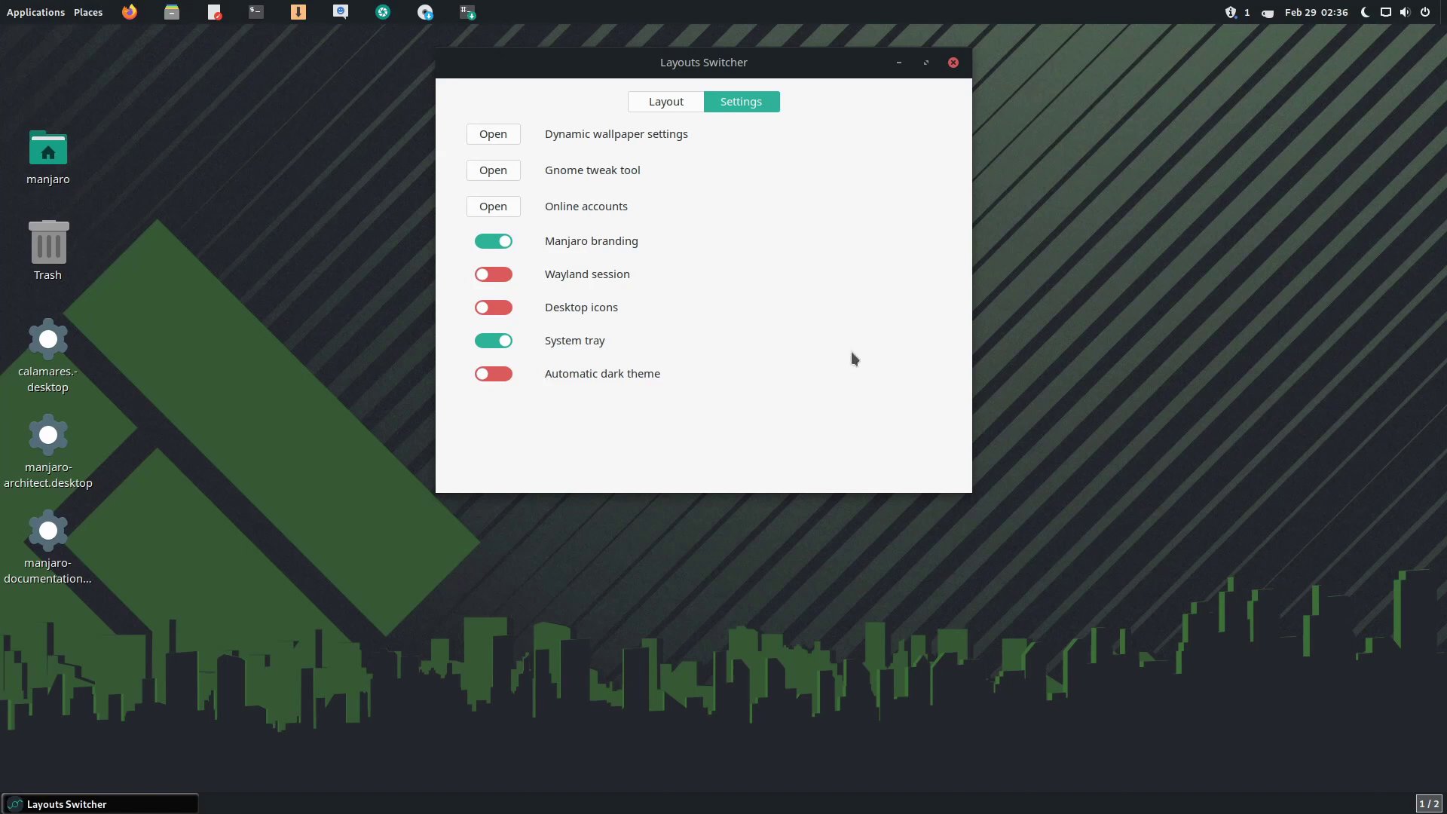
click(47, 160)
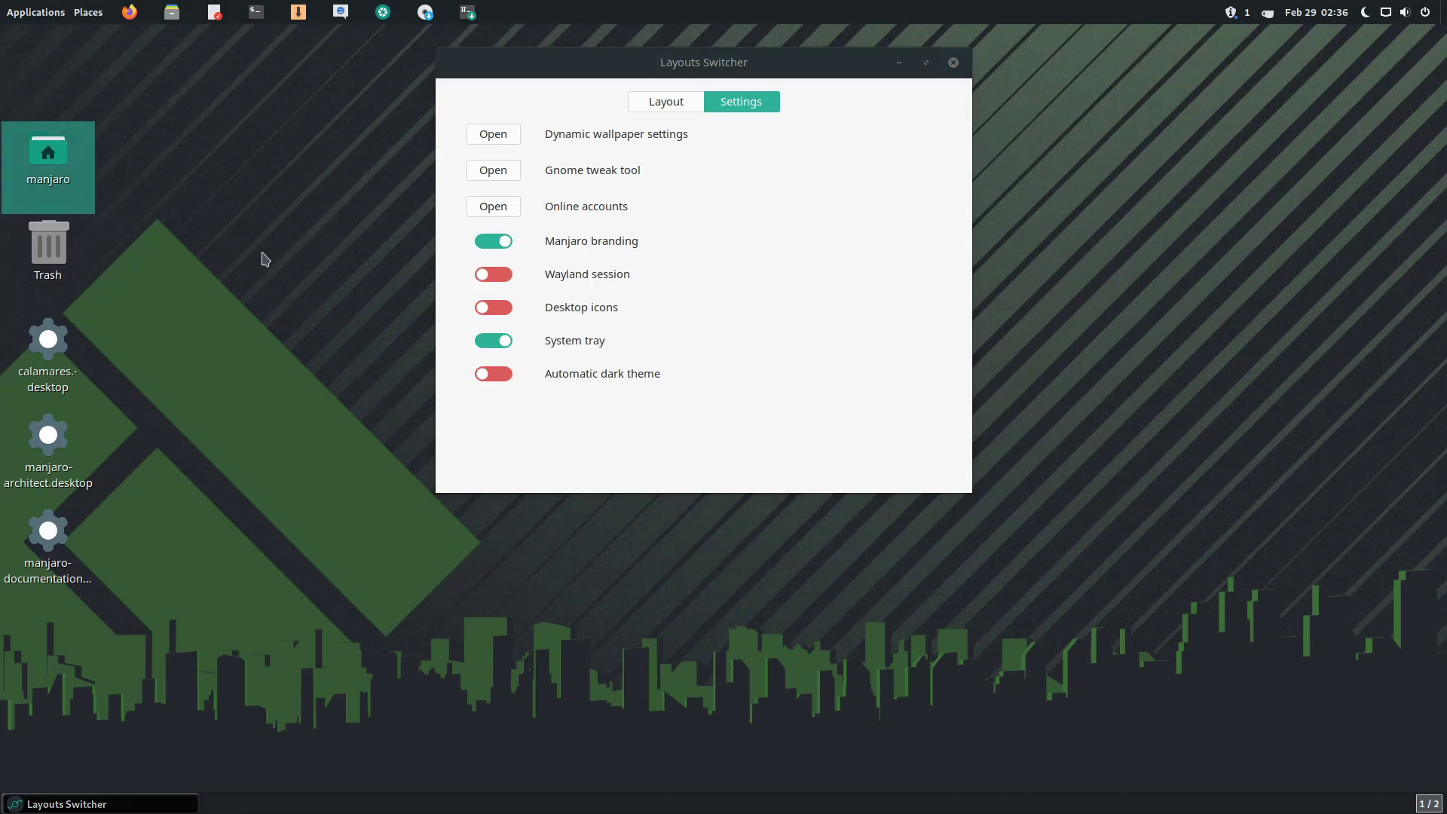
Open the Home folder, place Layouts Switcher beside it, and turn on Automatic dark theme.
double_click(95, 193)
click(849, 280)
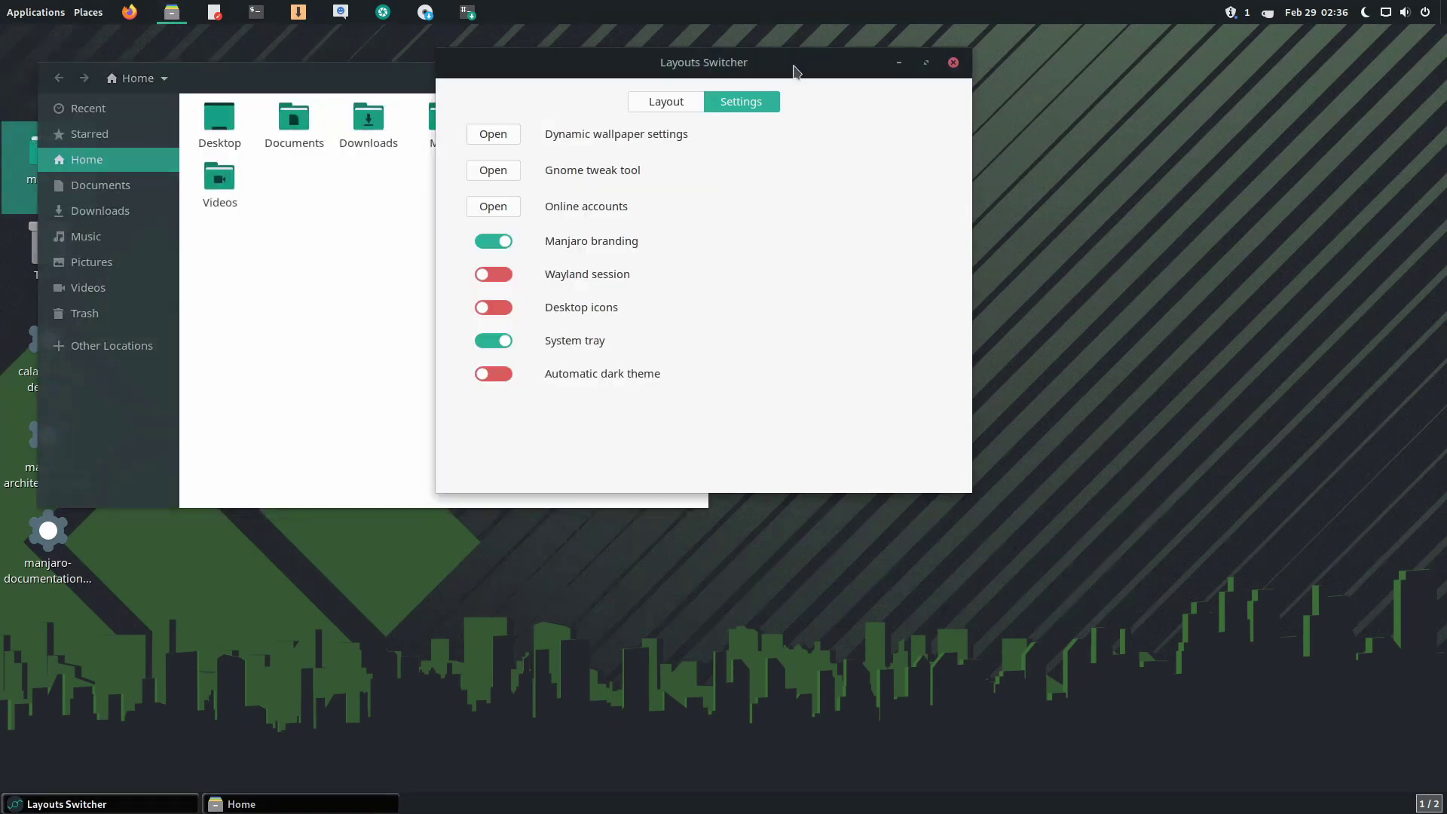
drag(818, 62, 1143, 78)
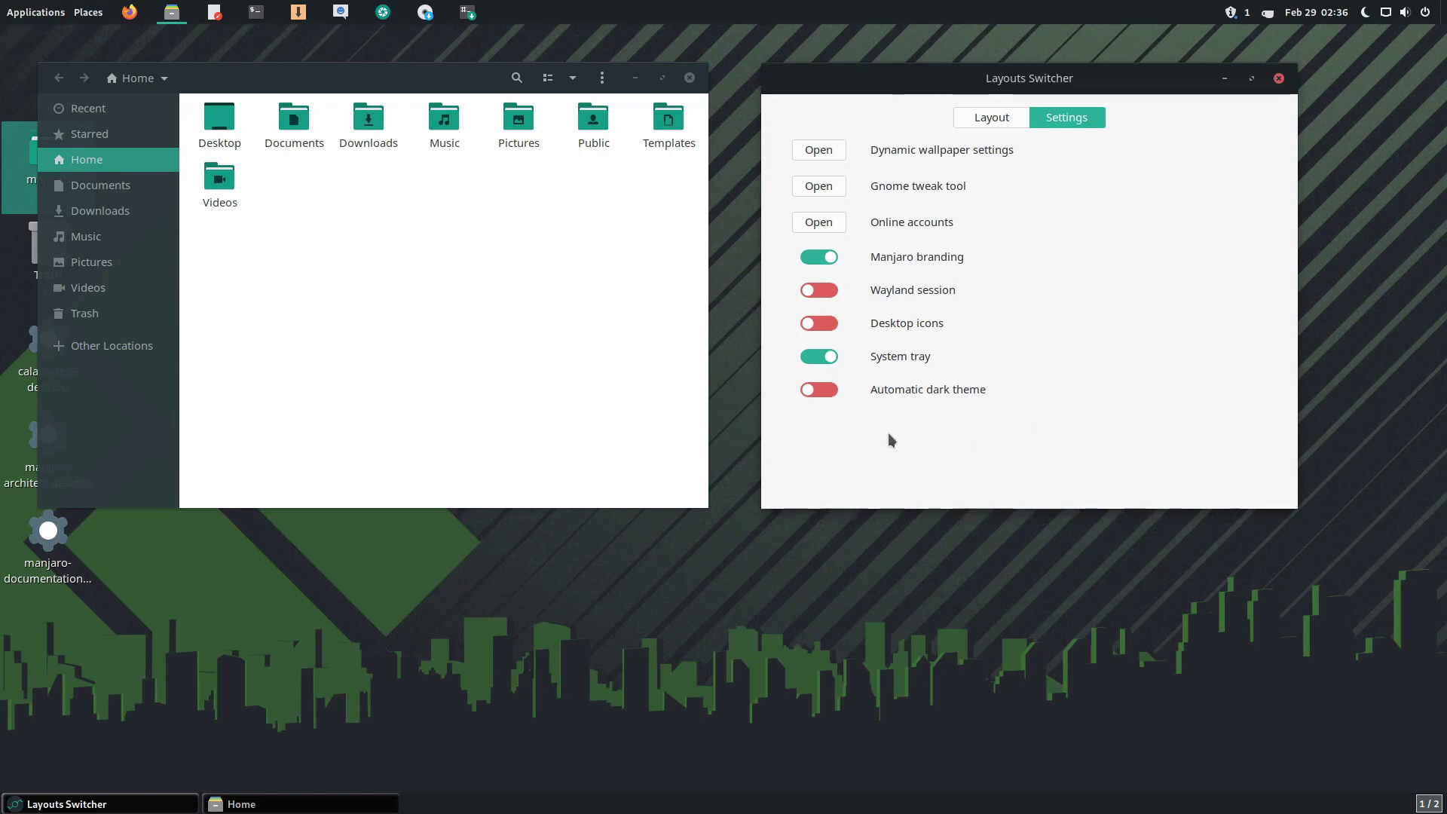
click(821, 390)
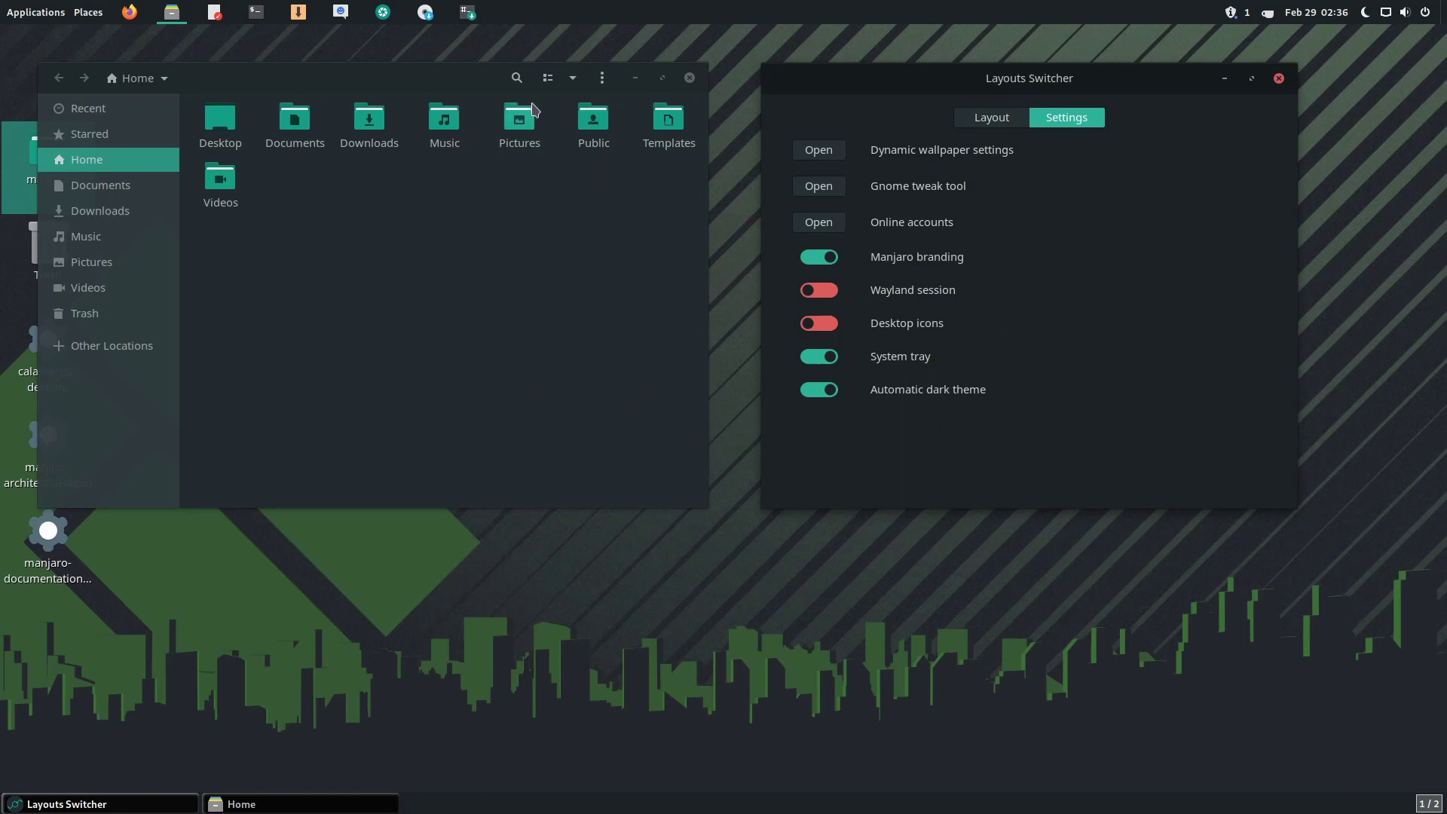
drag(473, 75, 510, 61)
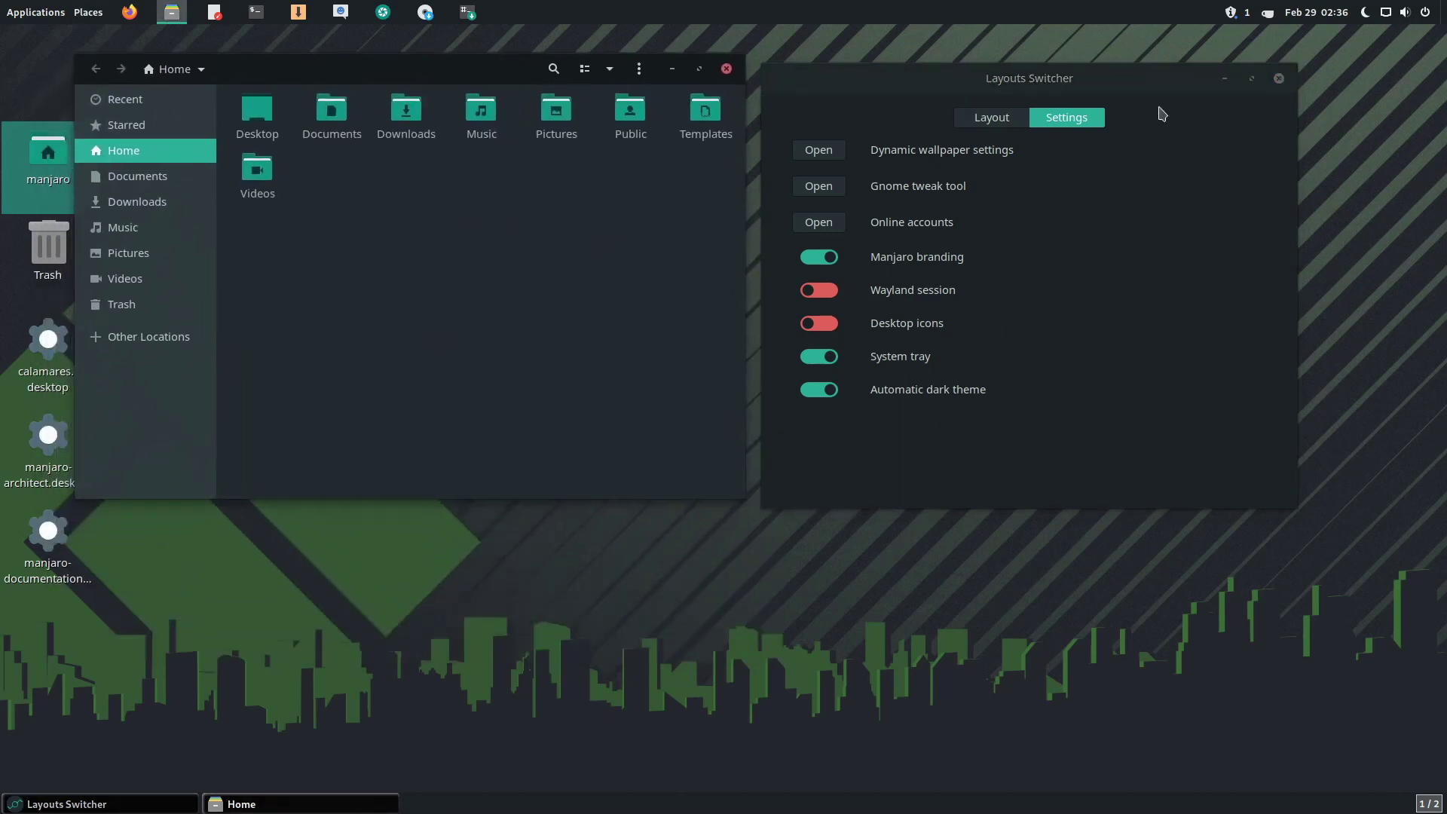
Check the calendar and notifications panel and the applications menu, then dismiss both.
click(1316, 13)
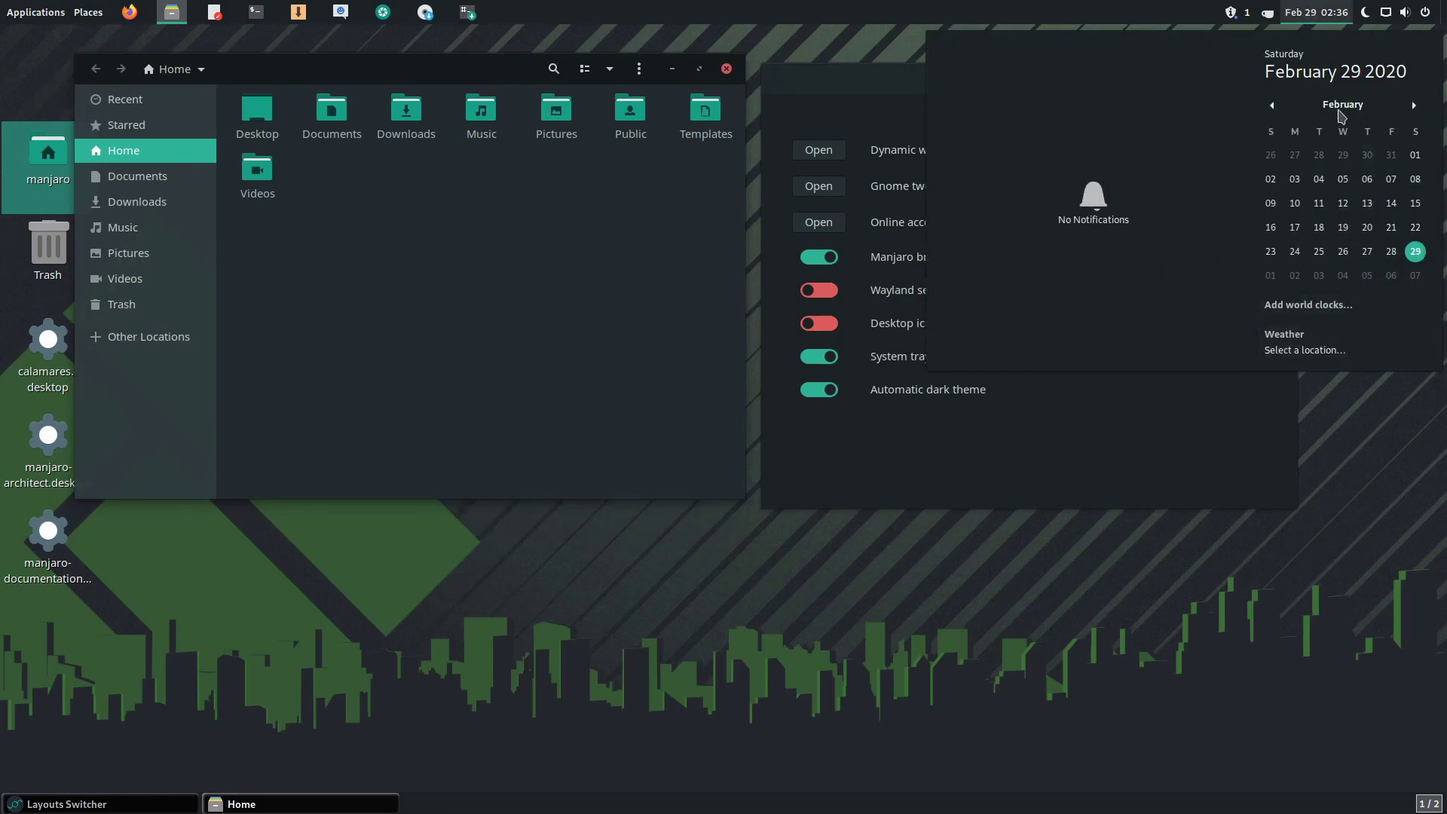
key(Escape)
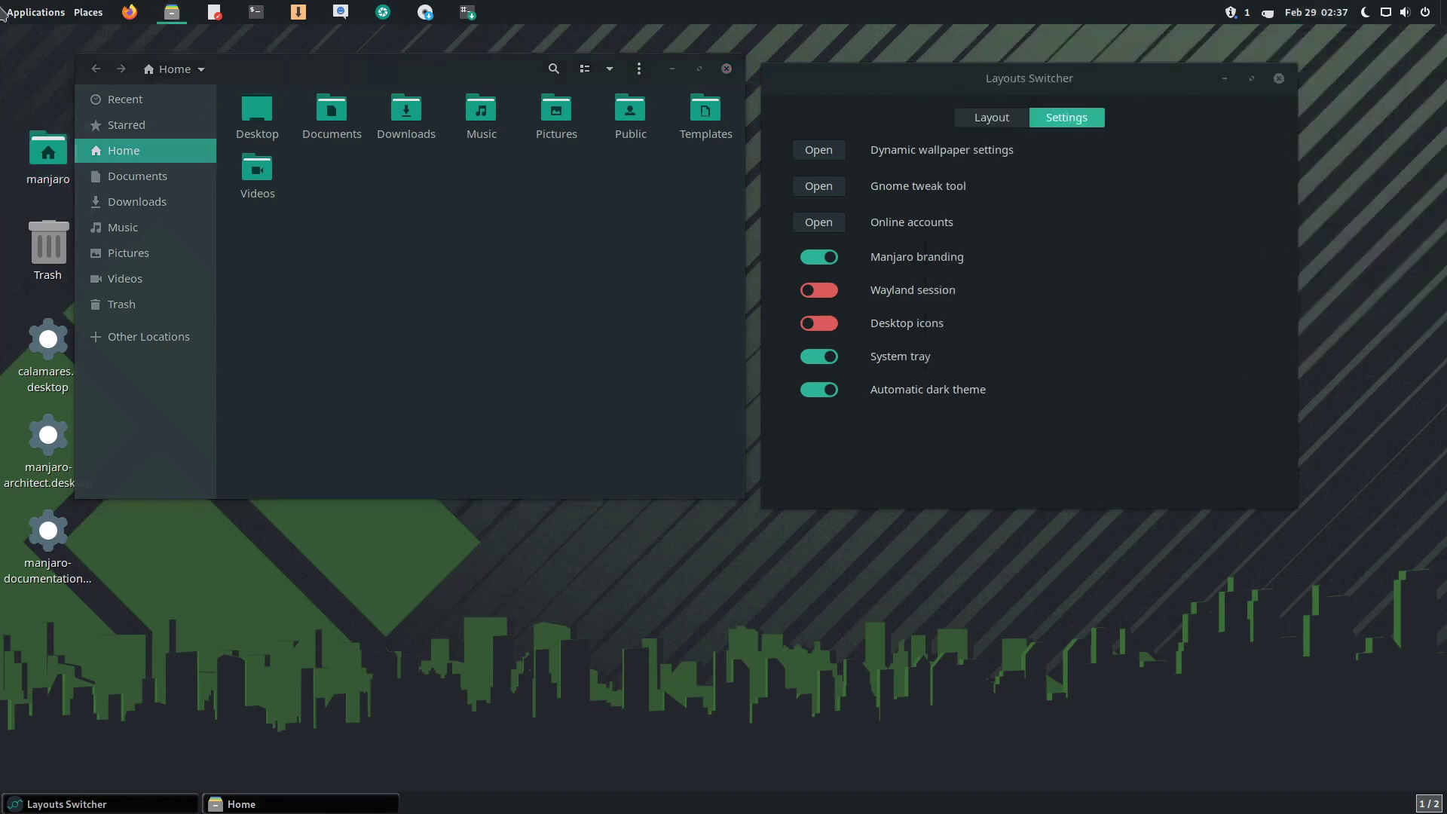
click(18, 13)
click(513, 499)
Apply the Manjaro layout from the Layout tab and reload the desktop.
click(974, 120)
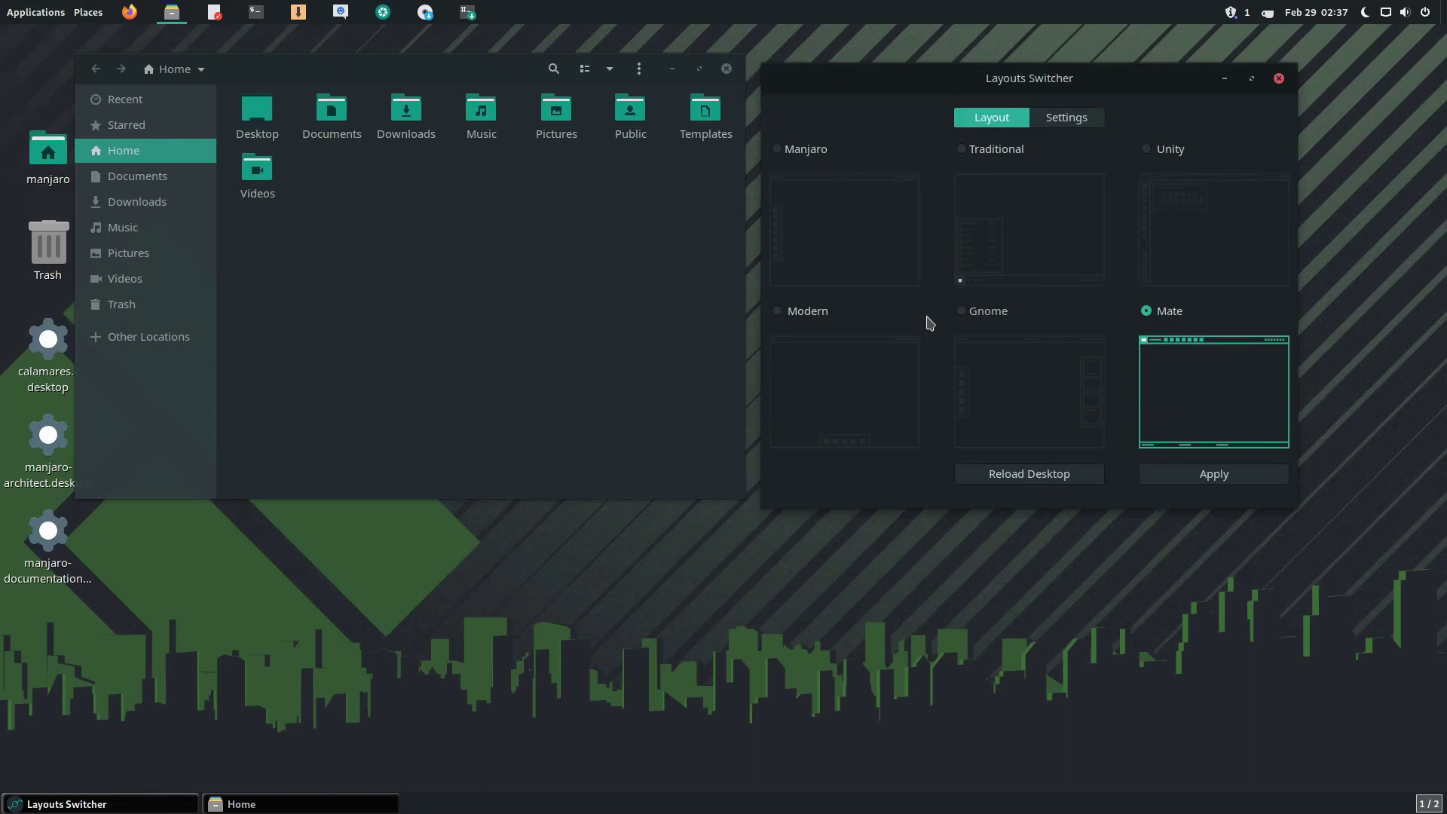
click(843, 279)
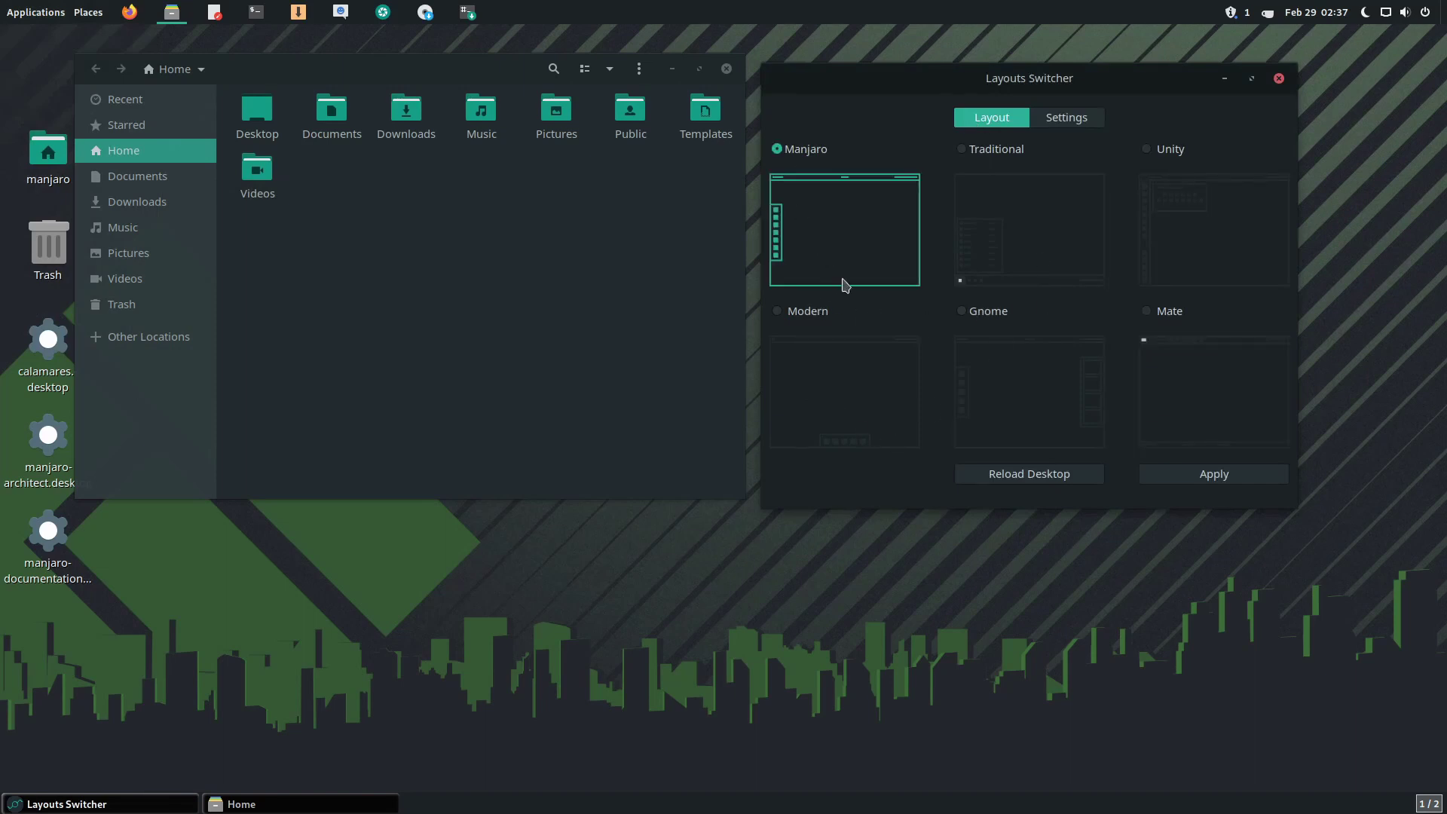
click(1154, 484)
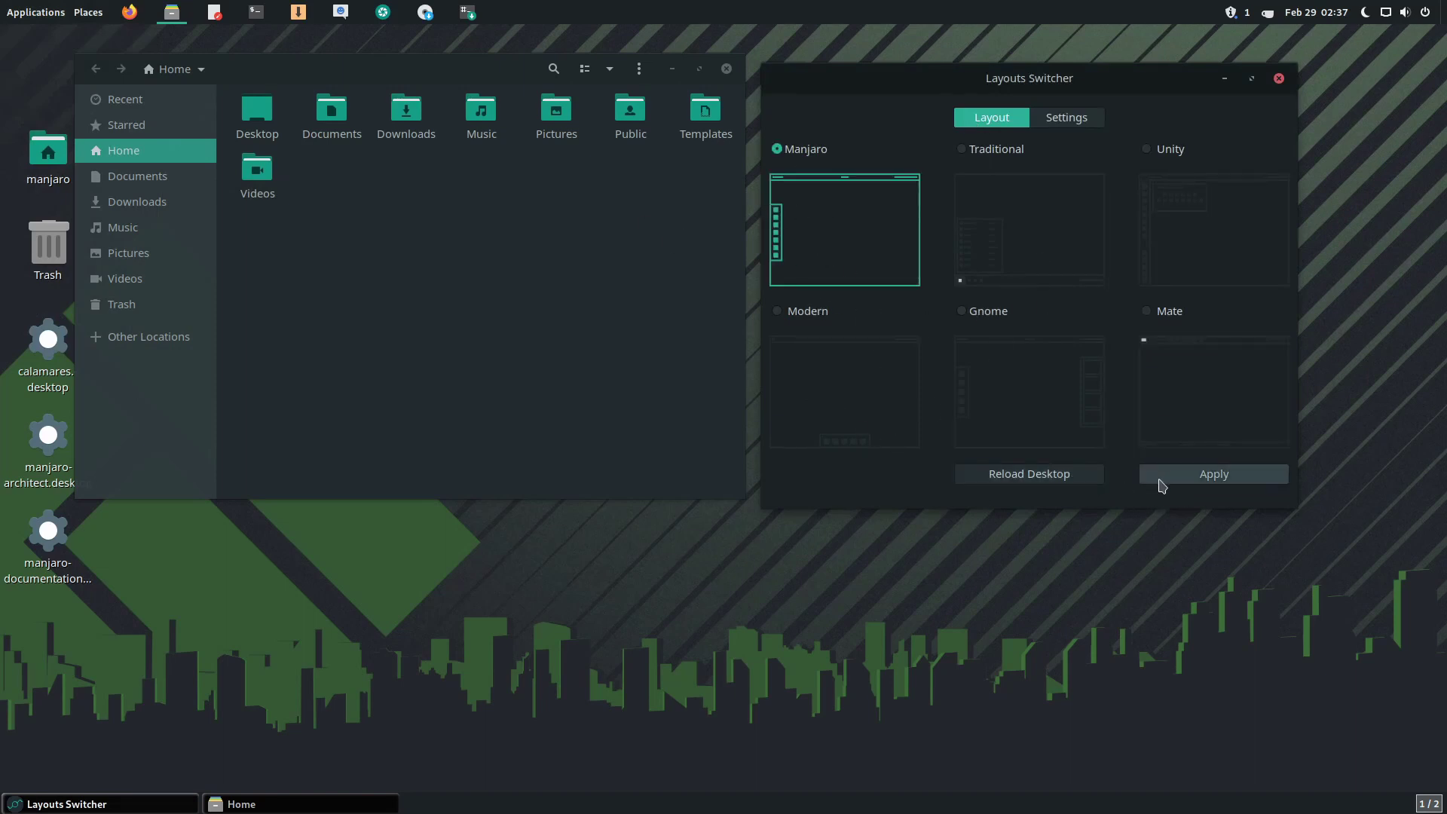
click(1034, 475)
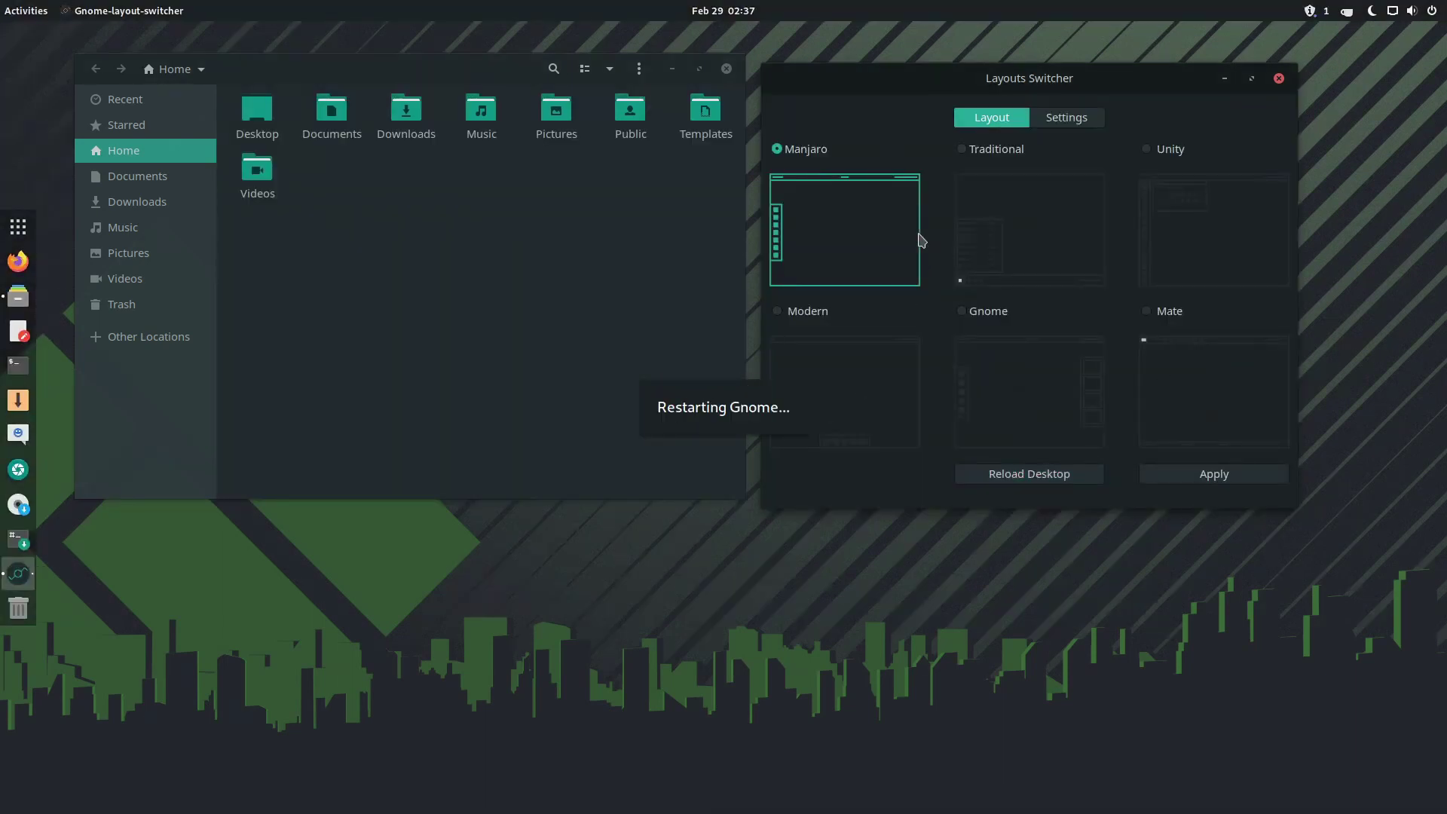
Open Date & Time via a 'tim' search, keep automatic date and time off, and show the time zone map.
click(18, 227)
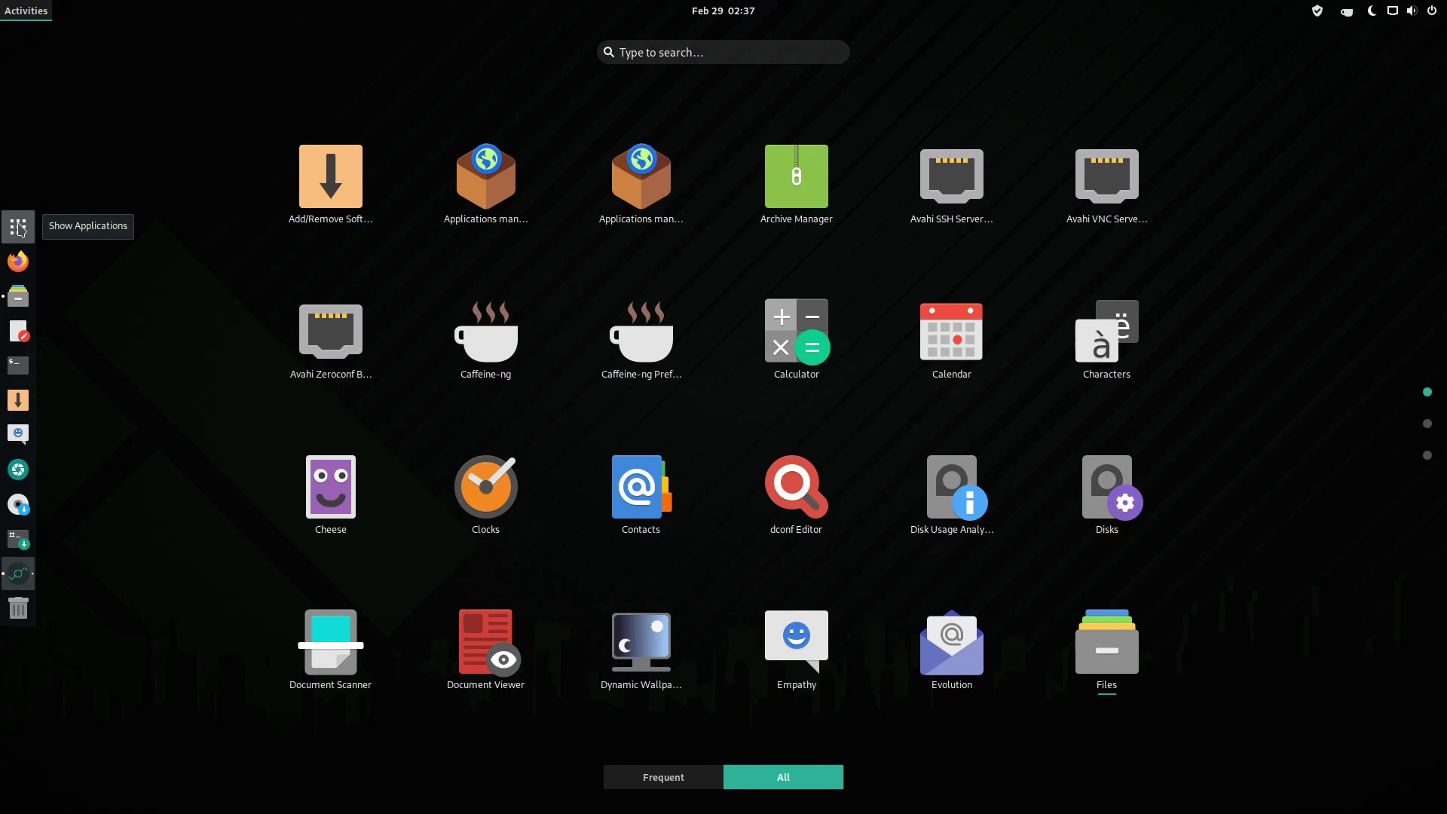
text(tim)
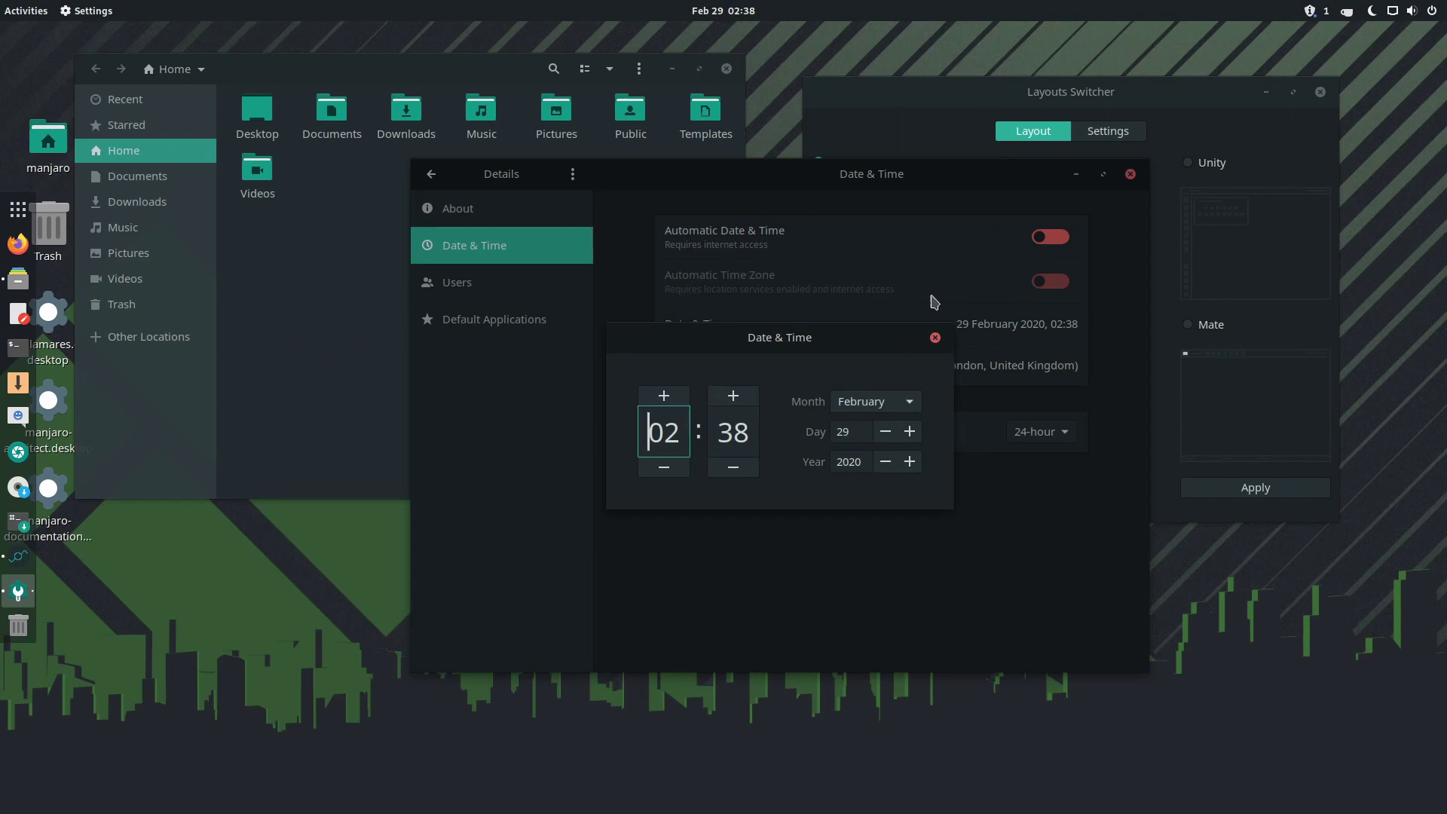
click(936, 339)
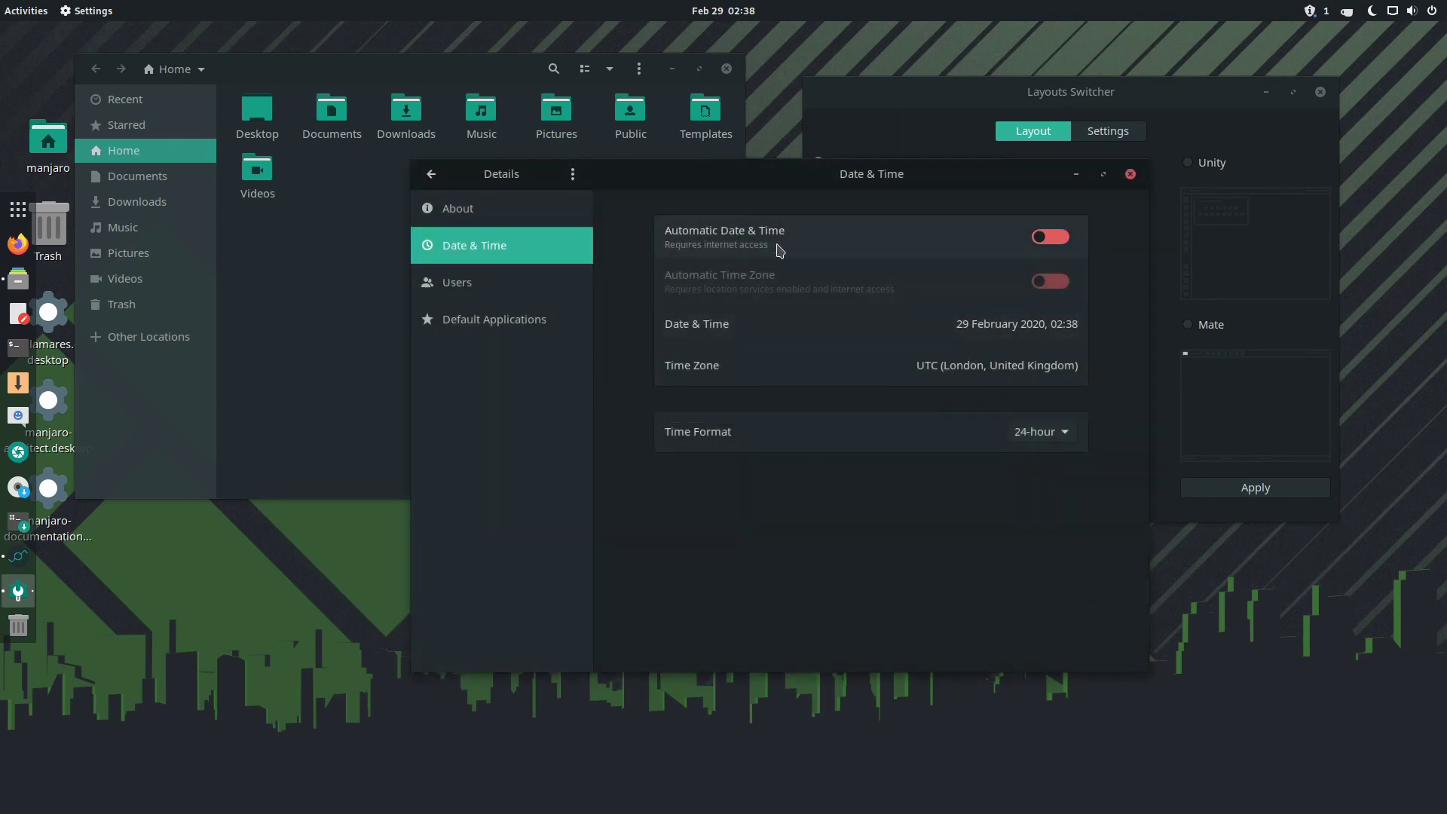
click(1048, 238)
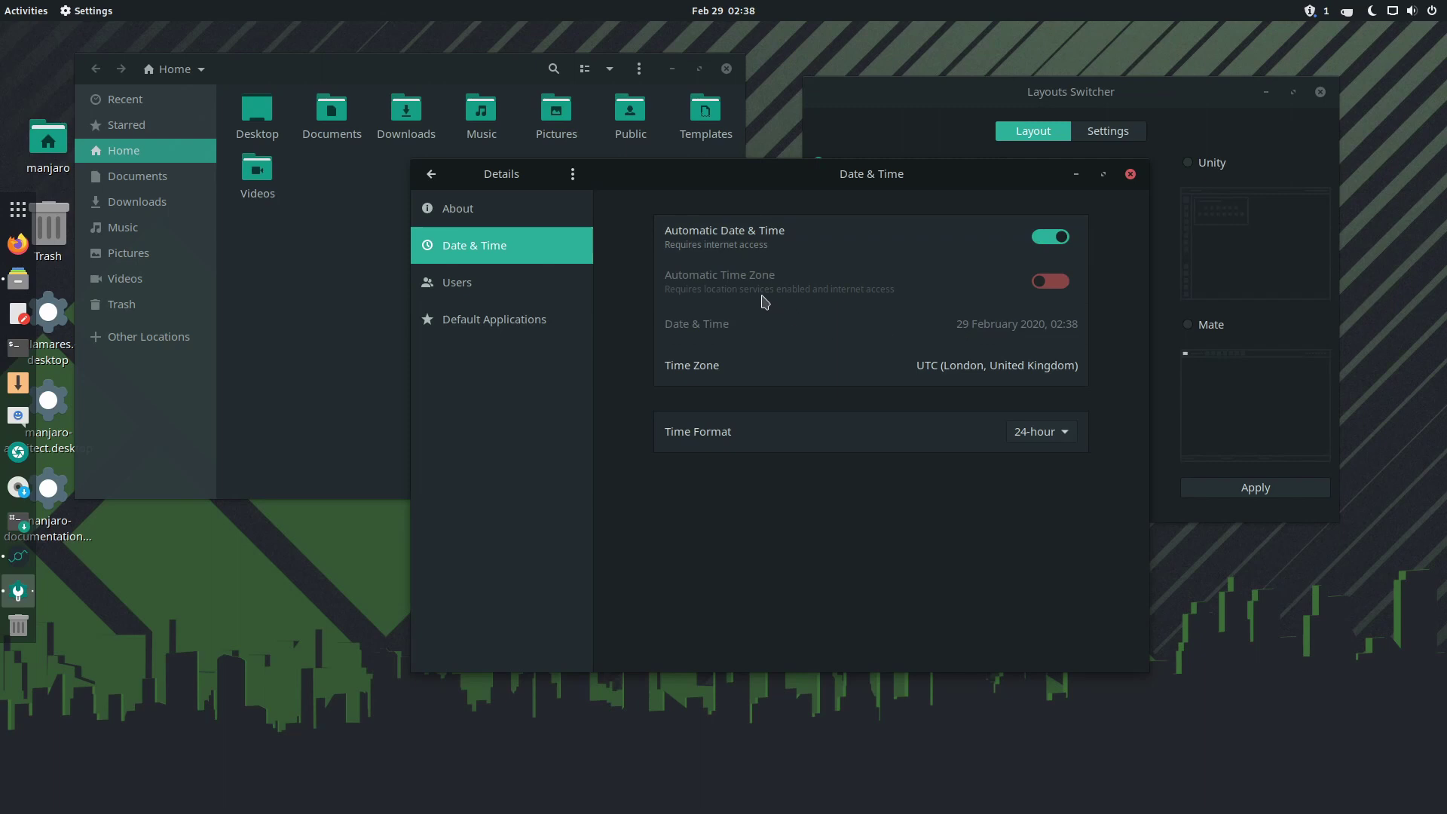
click(1055, 240)
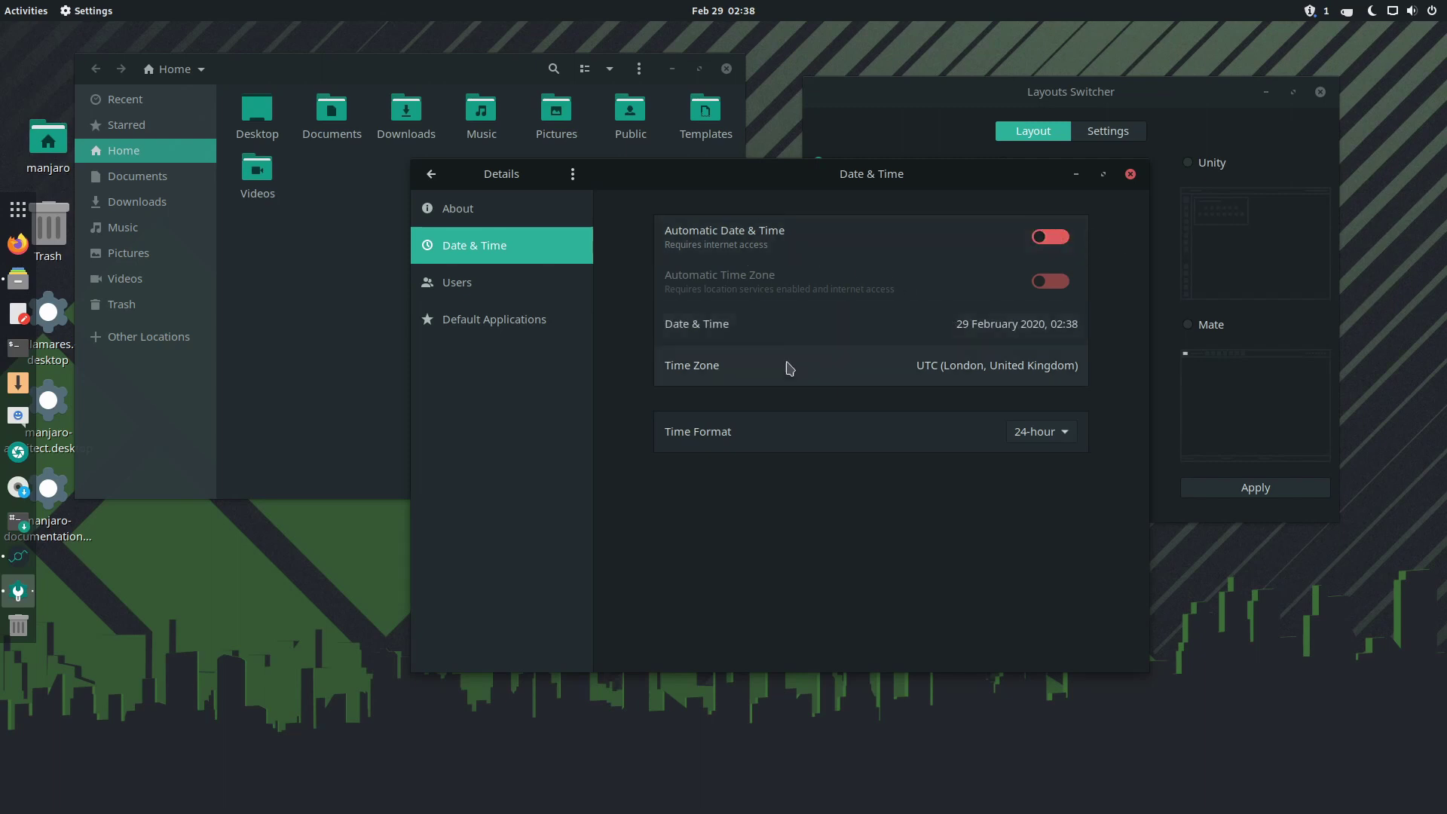
click(857, 369)
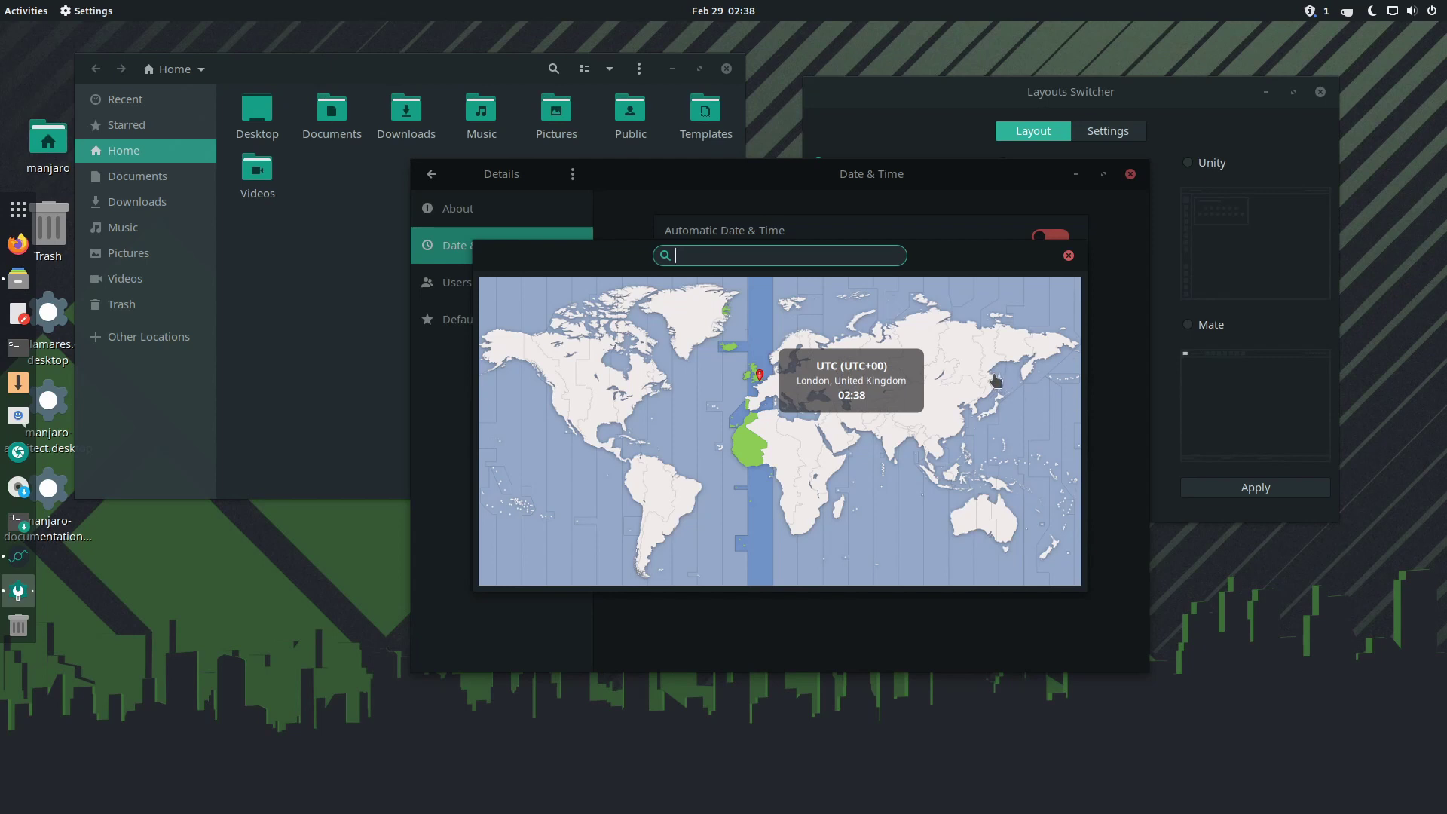
Set the time zone to +11 Sakhalin and try raising the hour from 13 to 14.
click(995, 379)
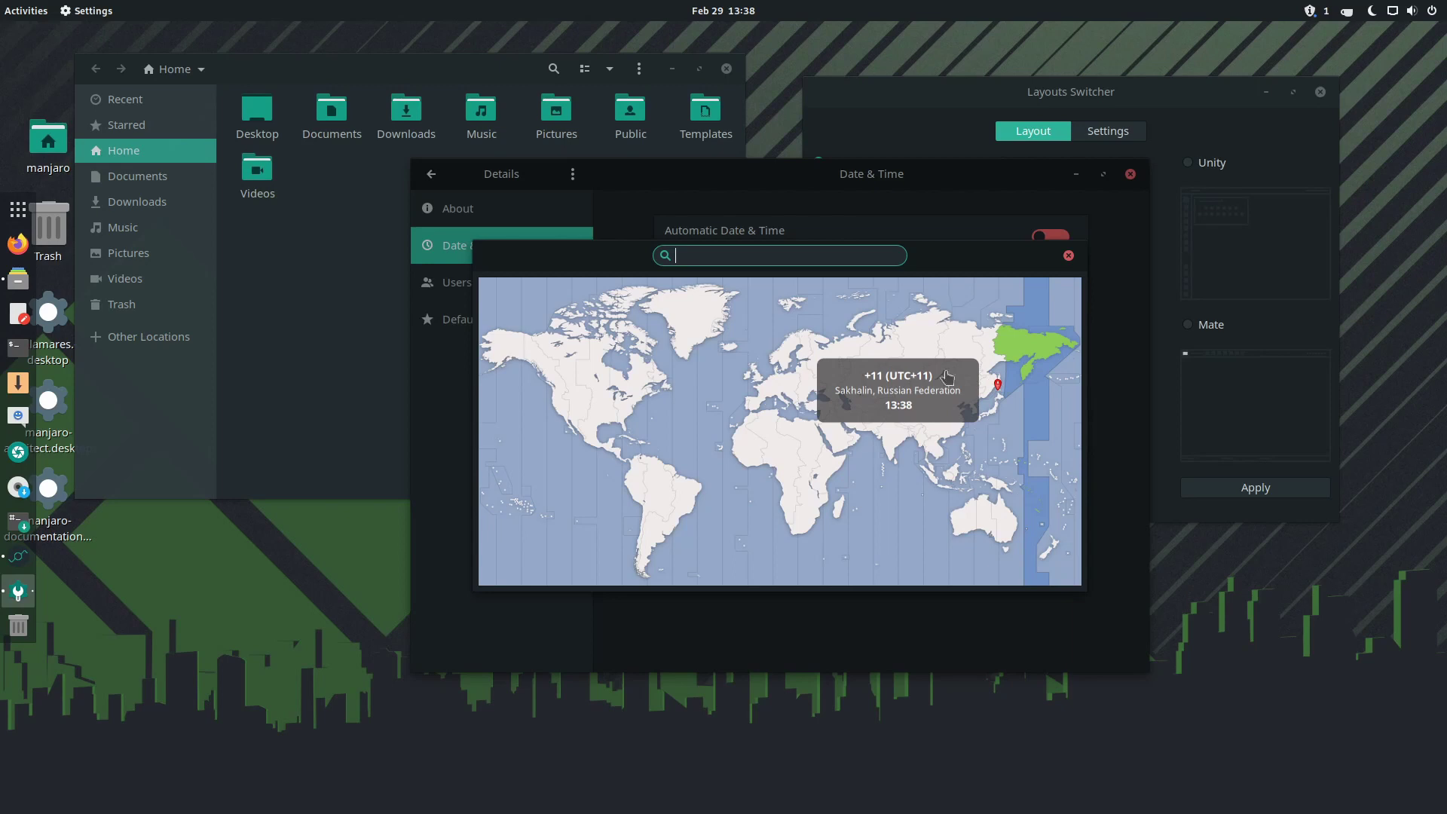
click(1068, 257)
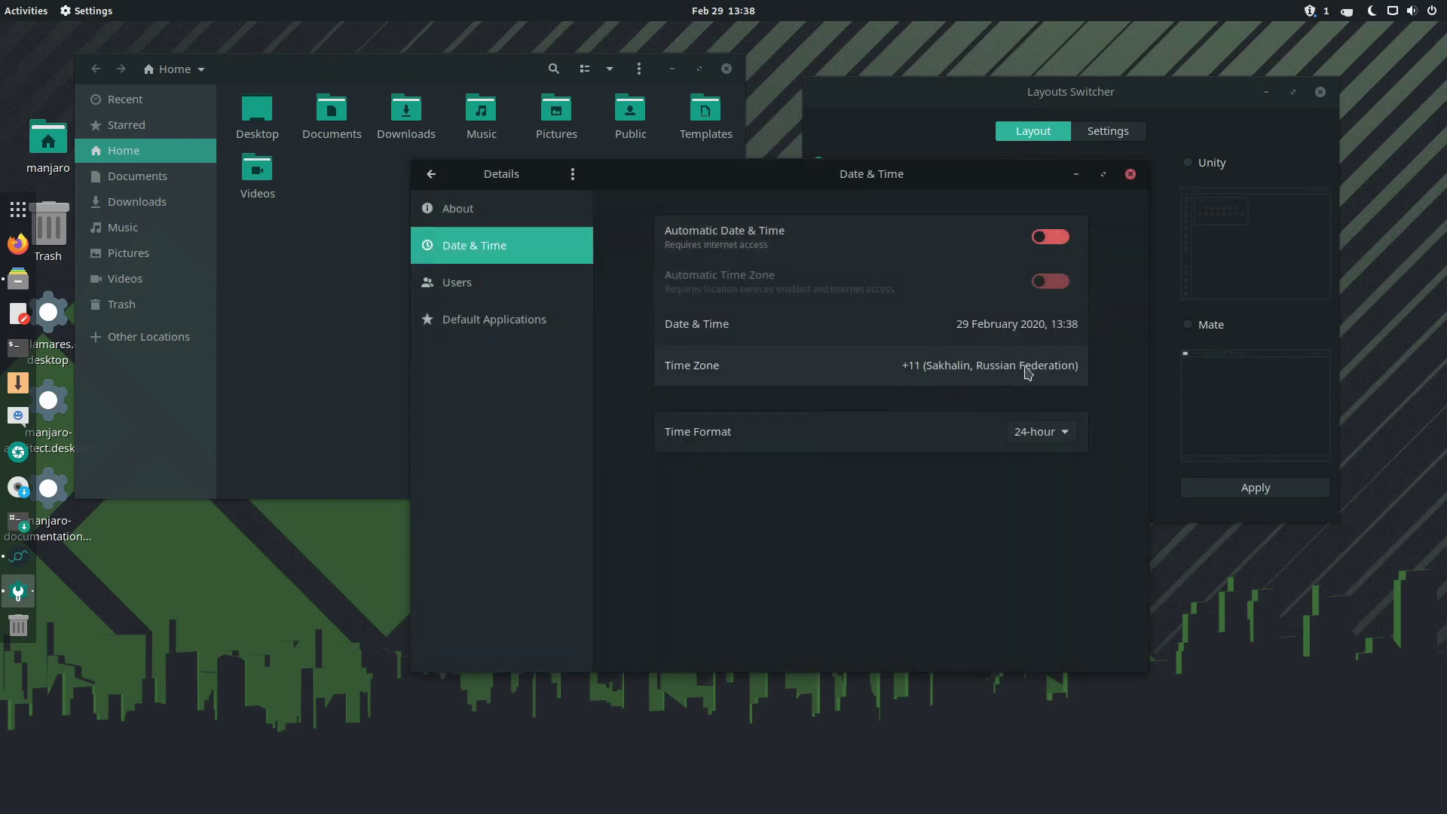
click(1063, 324)
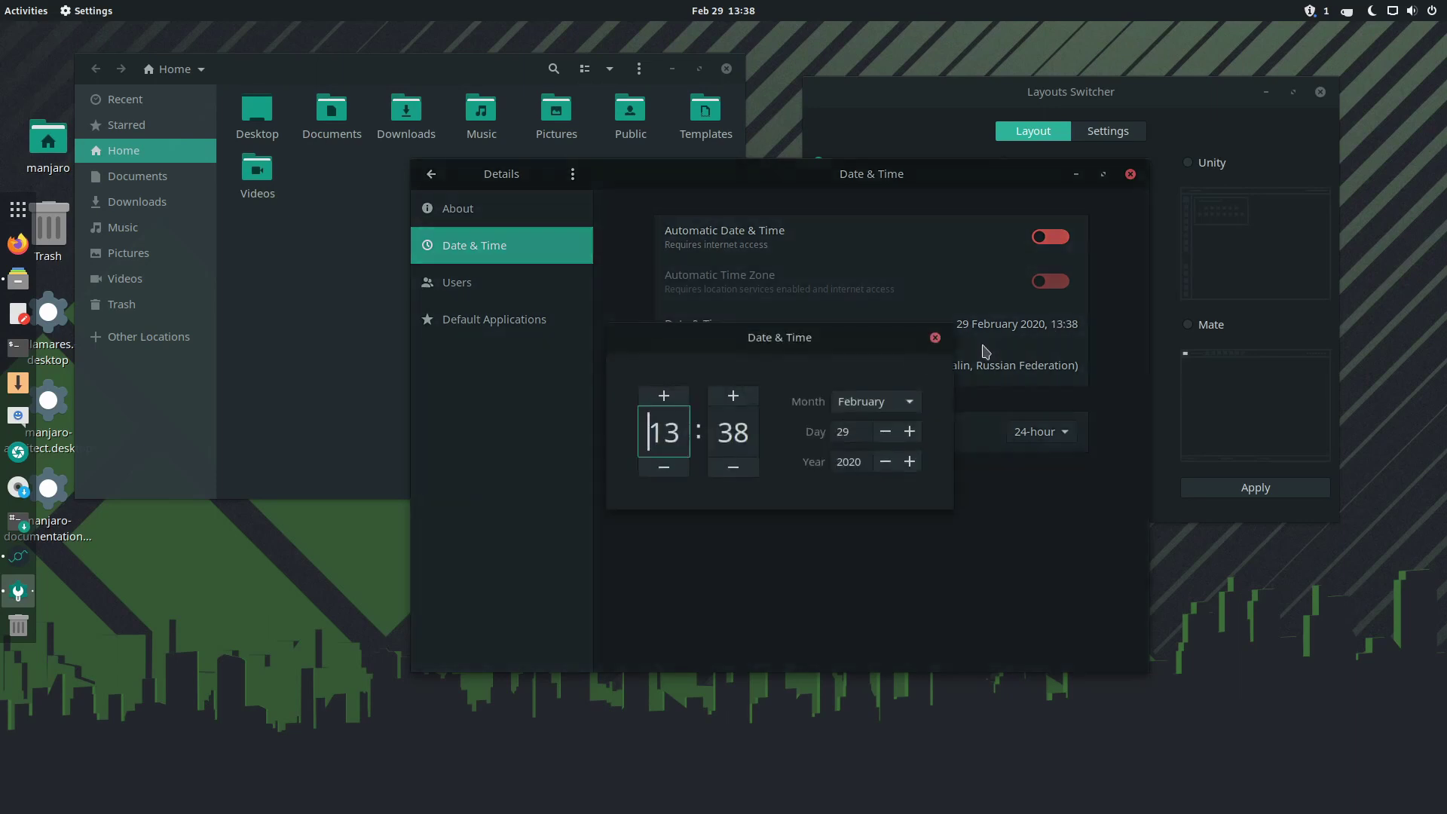
click(664, 397)
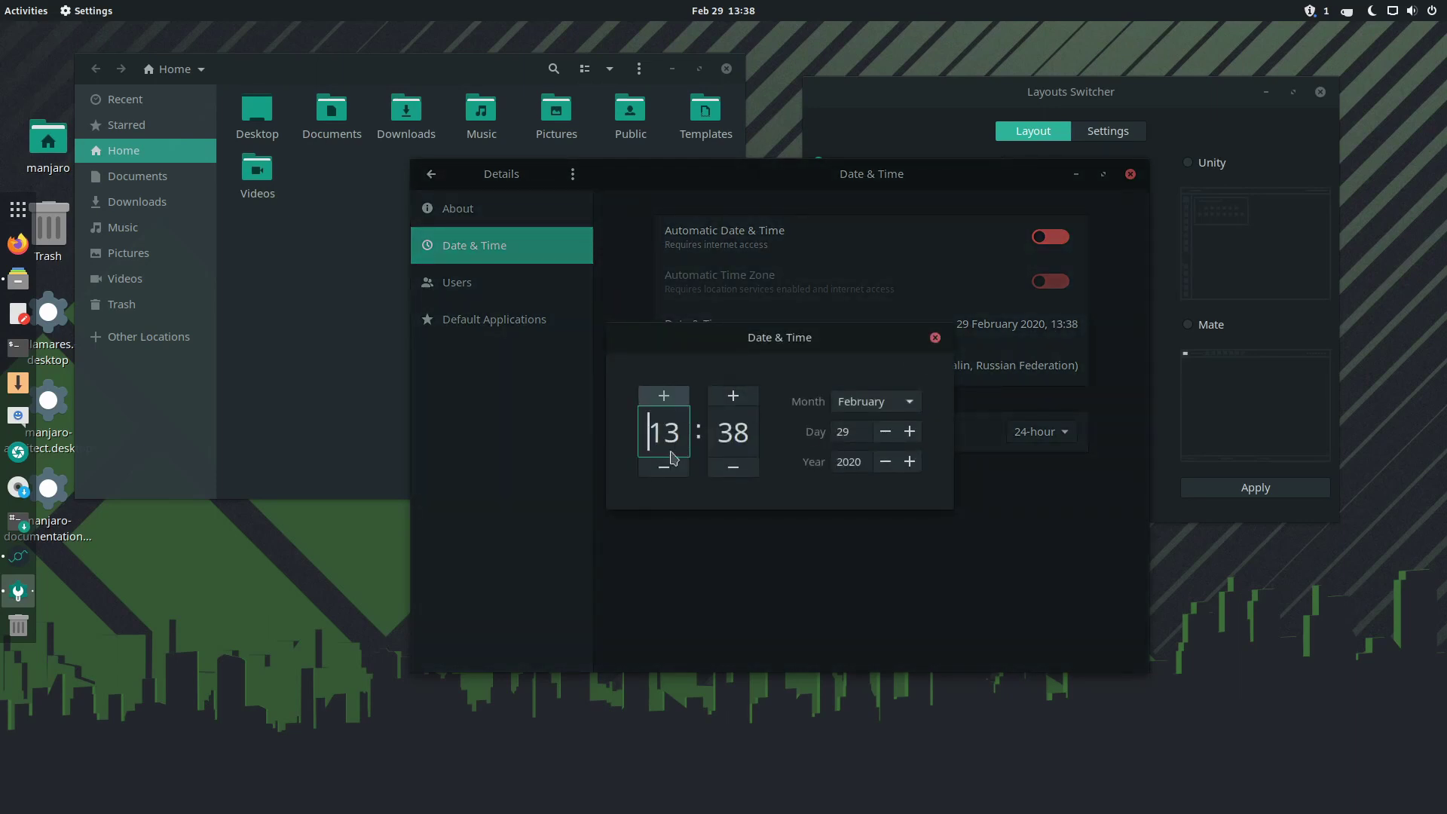
click(935, 337)
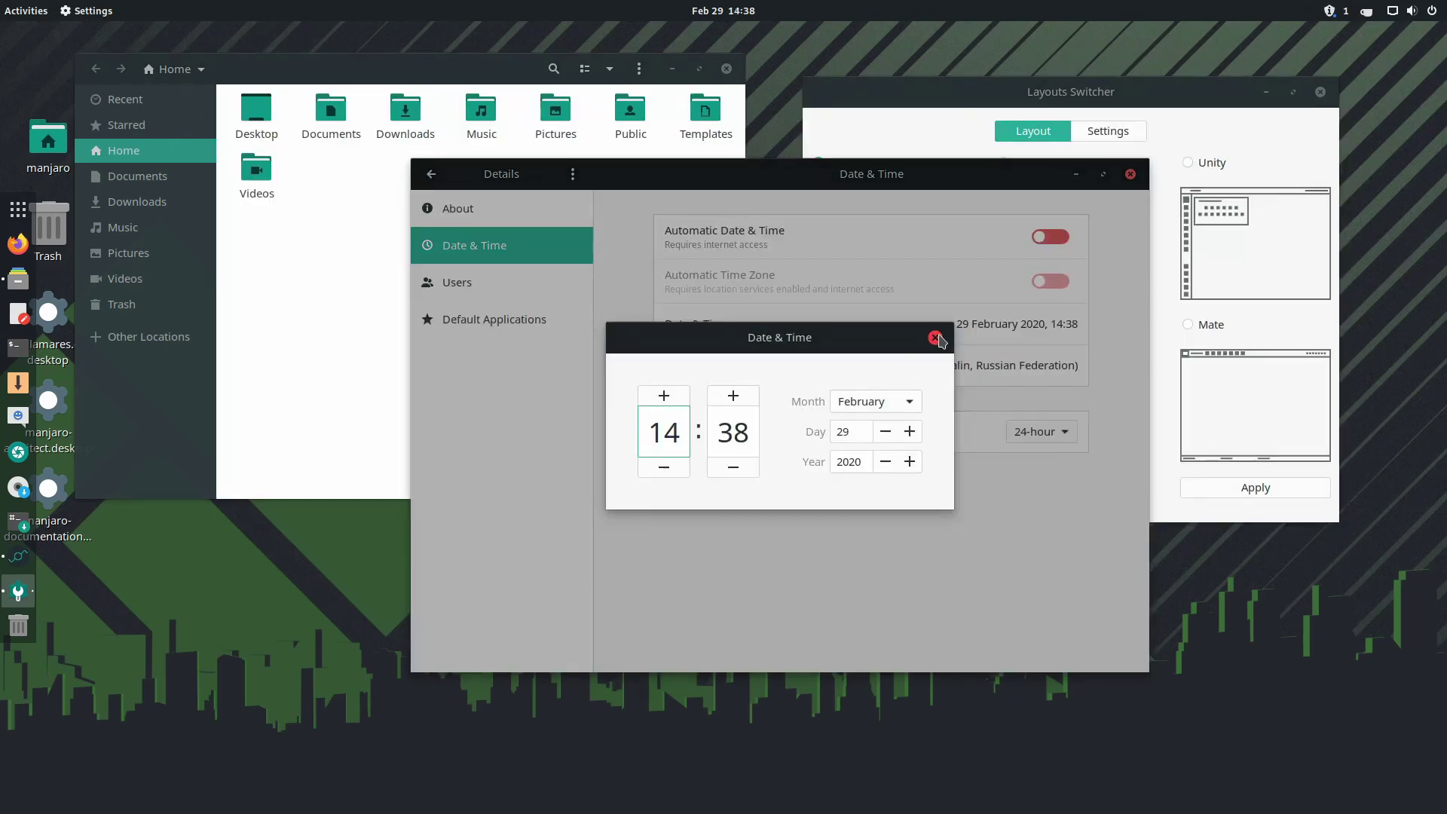
drag(952, 174, 685, 166)
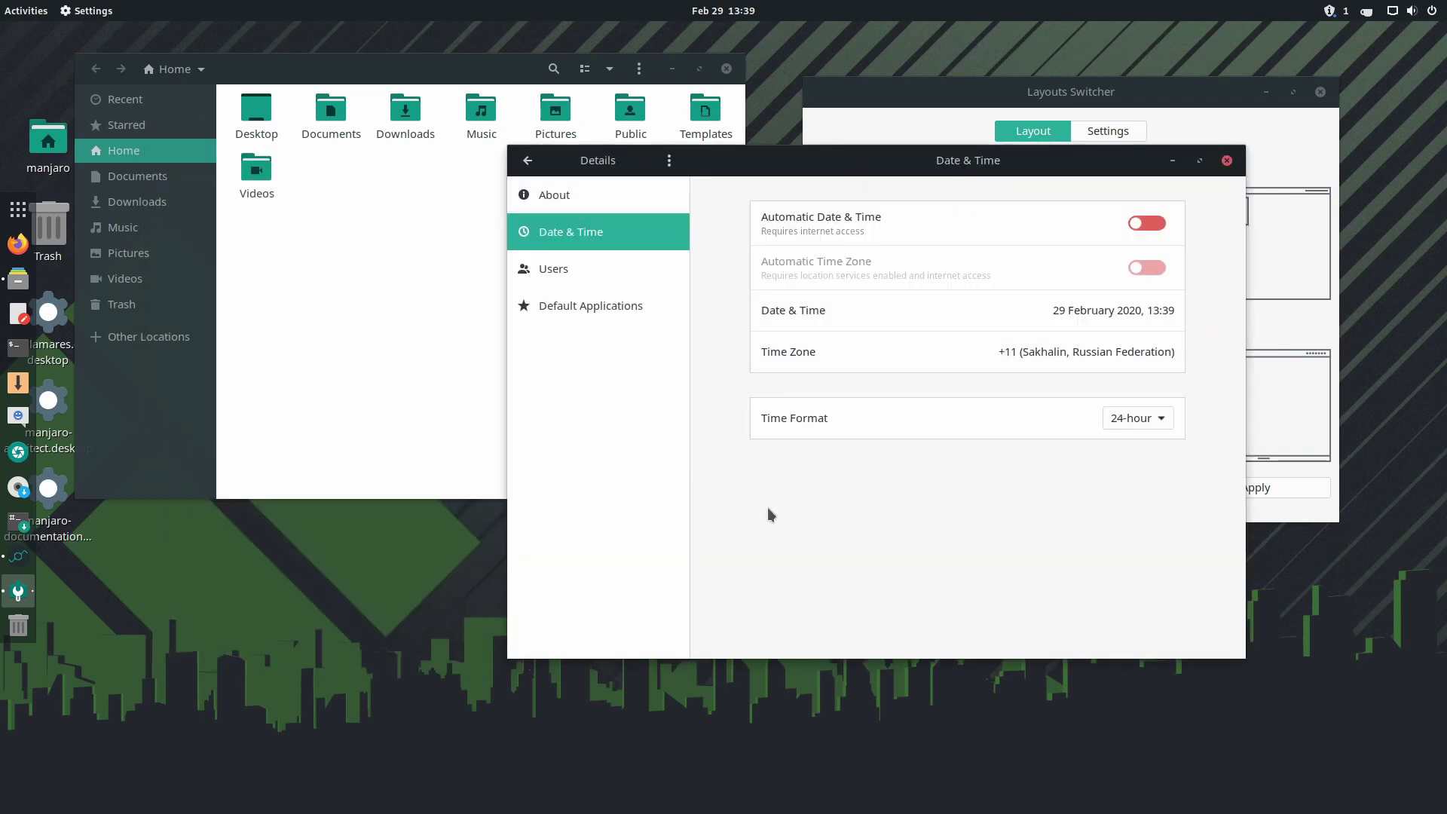
Minimize the Settings, Layouts Switcher and Files windows, then launch Terminal in the upper right.
click(1173, 160)
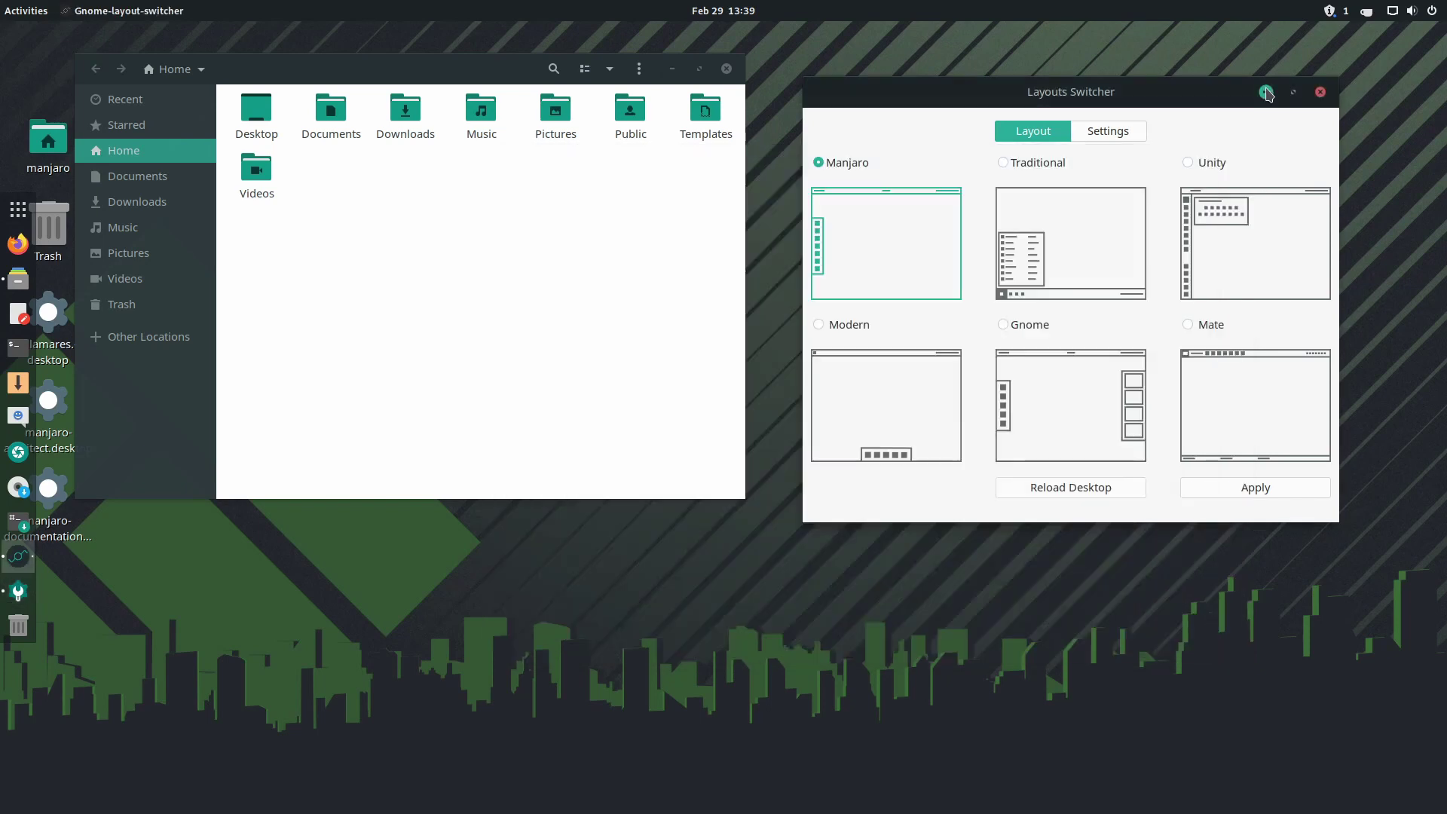
click(1266, 91)
click(671, 68)
right_click(514, 320)
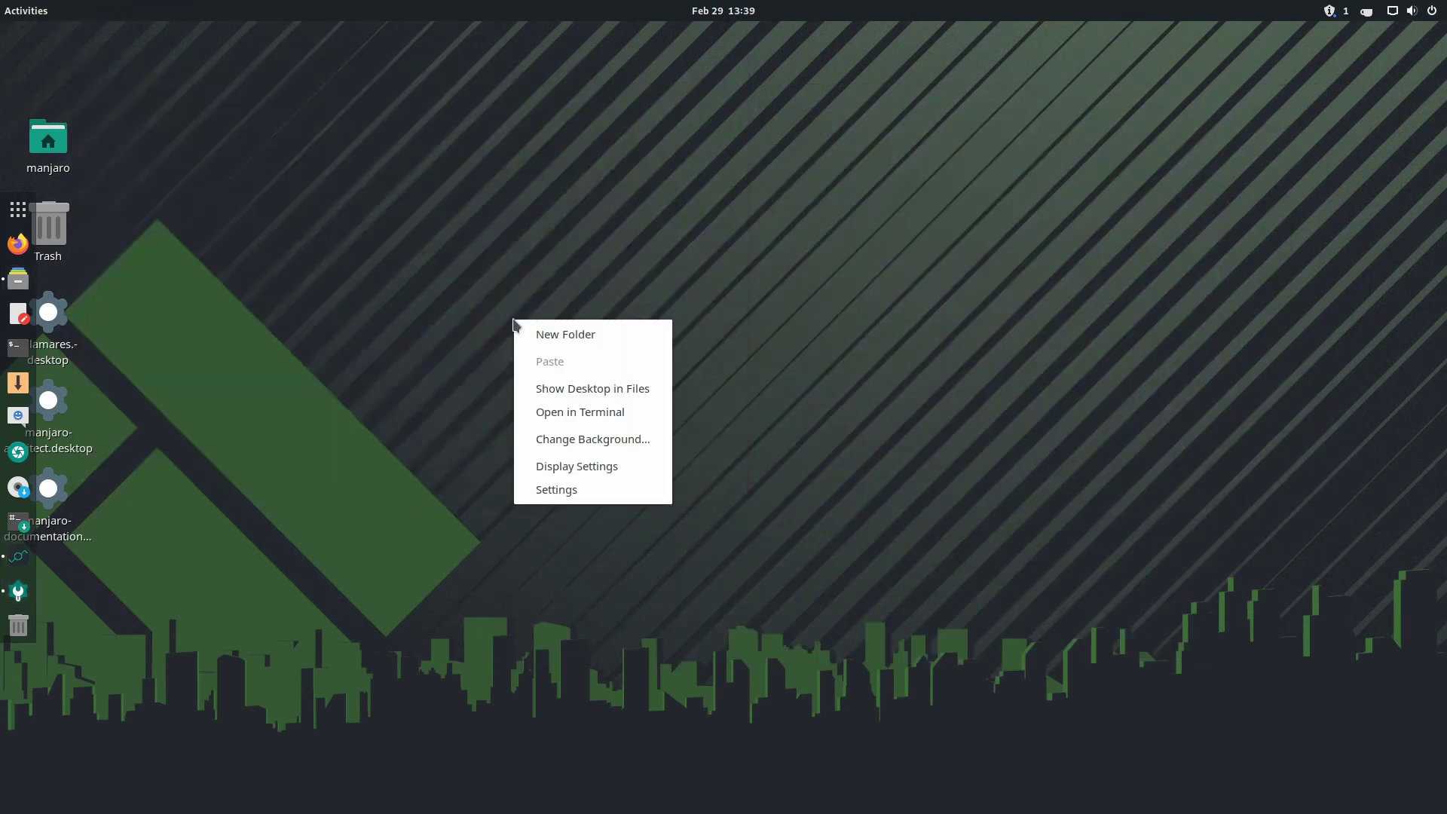
click(434, 388)
click(18, 348)
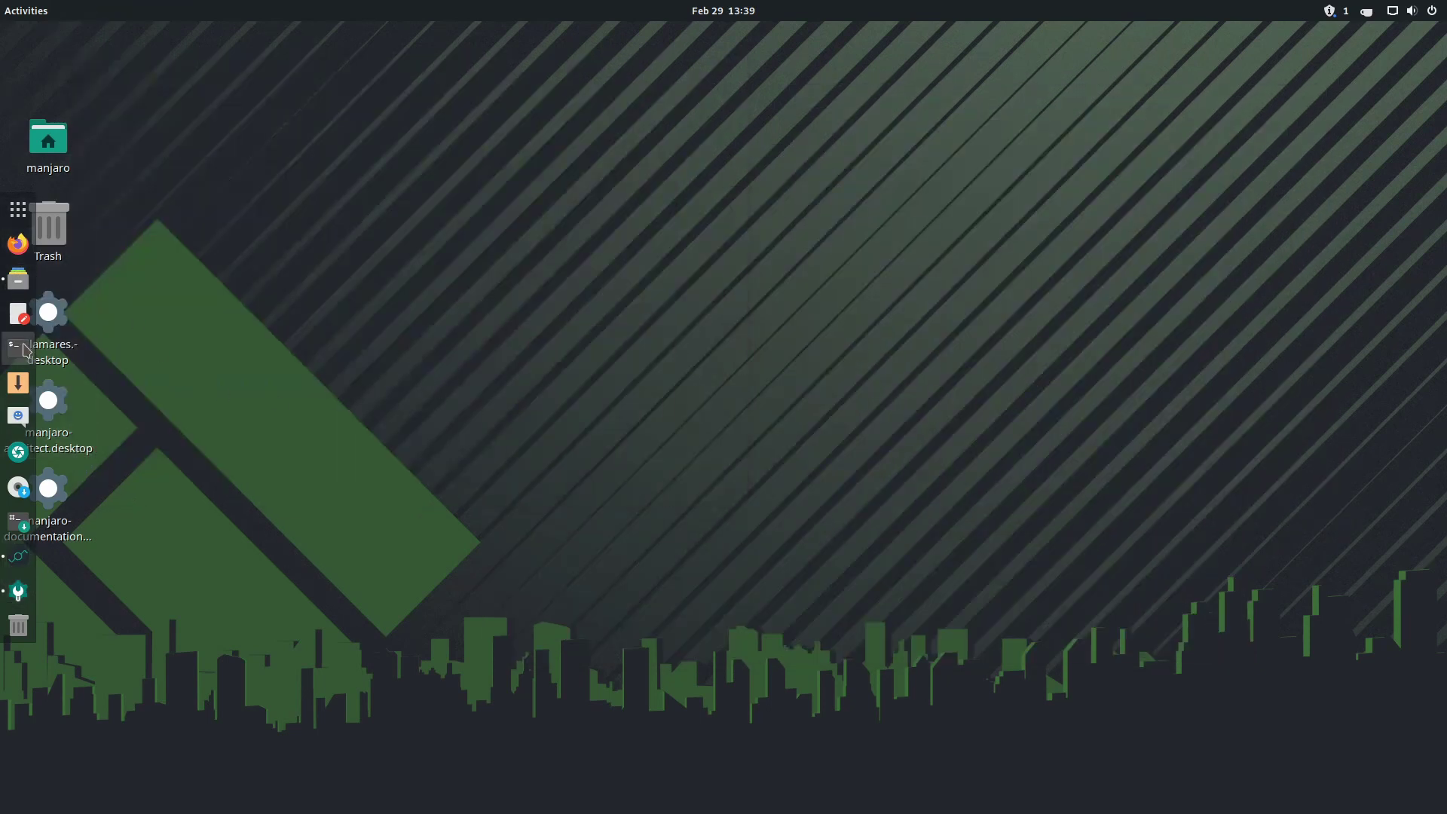
drag(505, 68, 1161, 79)
Try a first timedatectl set command for 10:00.
text(timedatectl )
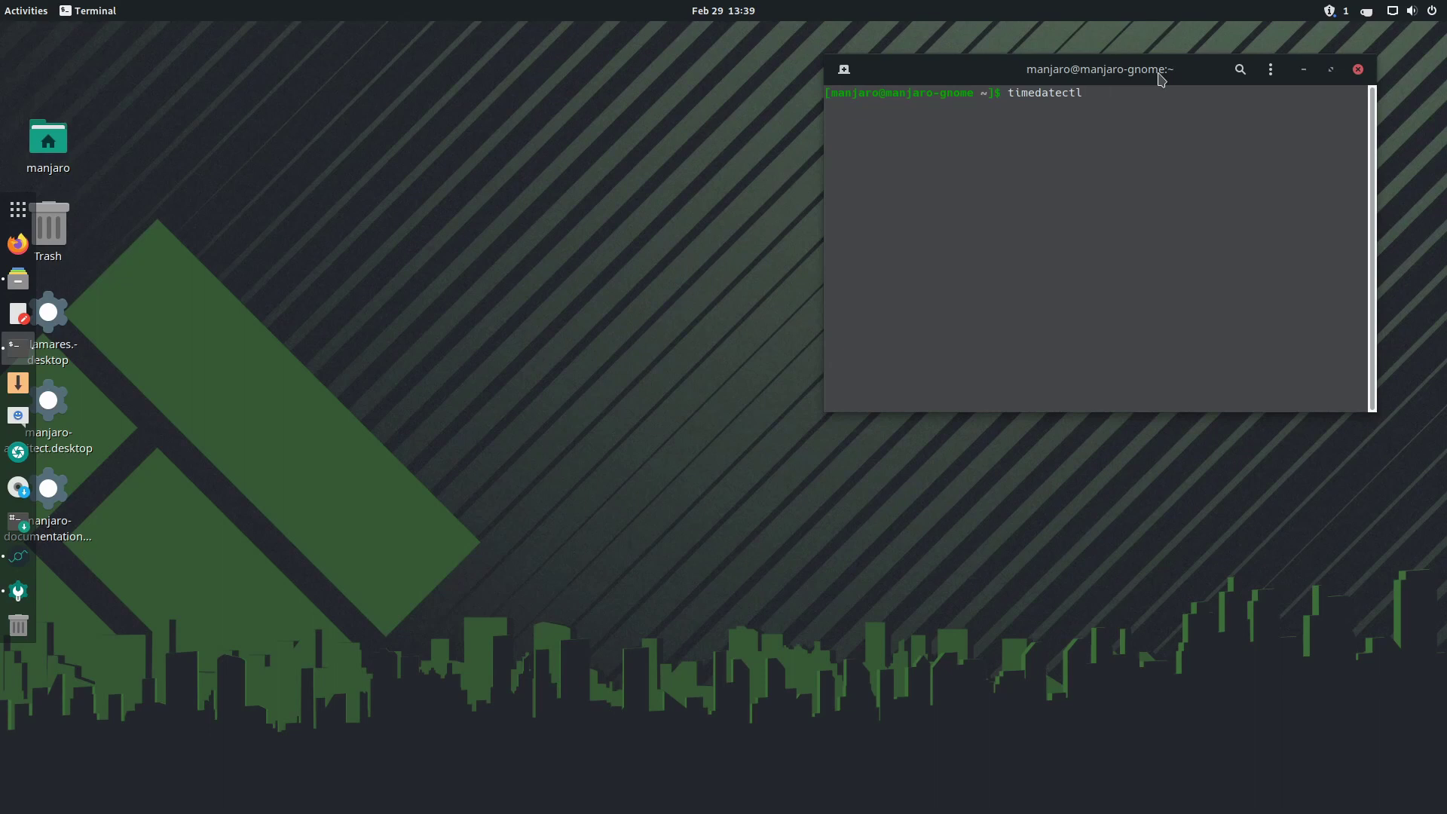
text(set)
text(10:)
key(BackSpace)
key(BackSpace)
key(BackSpace)
text(10:00)
key(Return)
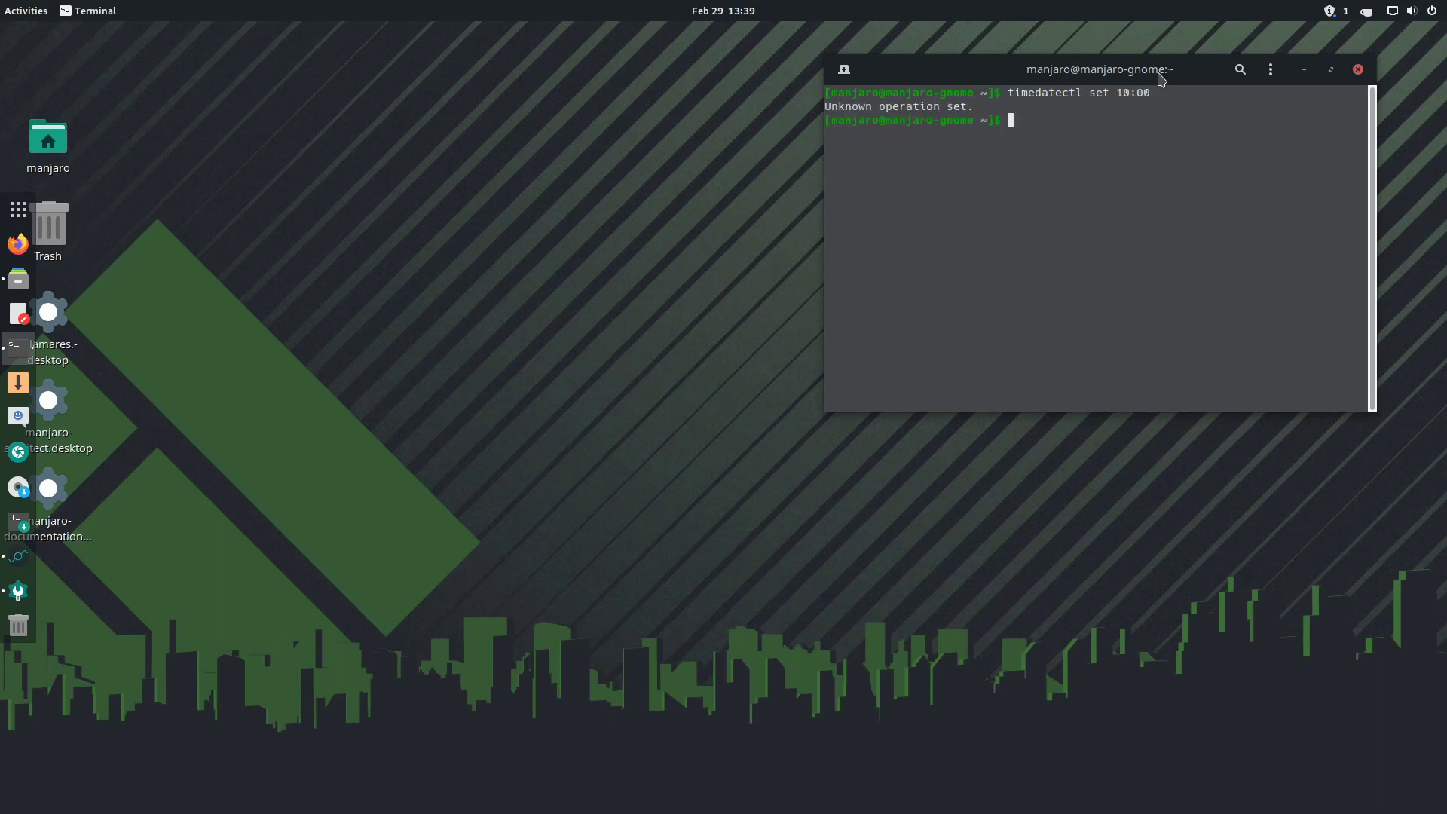
Show timedatectl --help, then run timedatectl set-time 10:00.
text(time)
text(datectl )
text(--help)
key(Return)
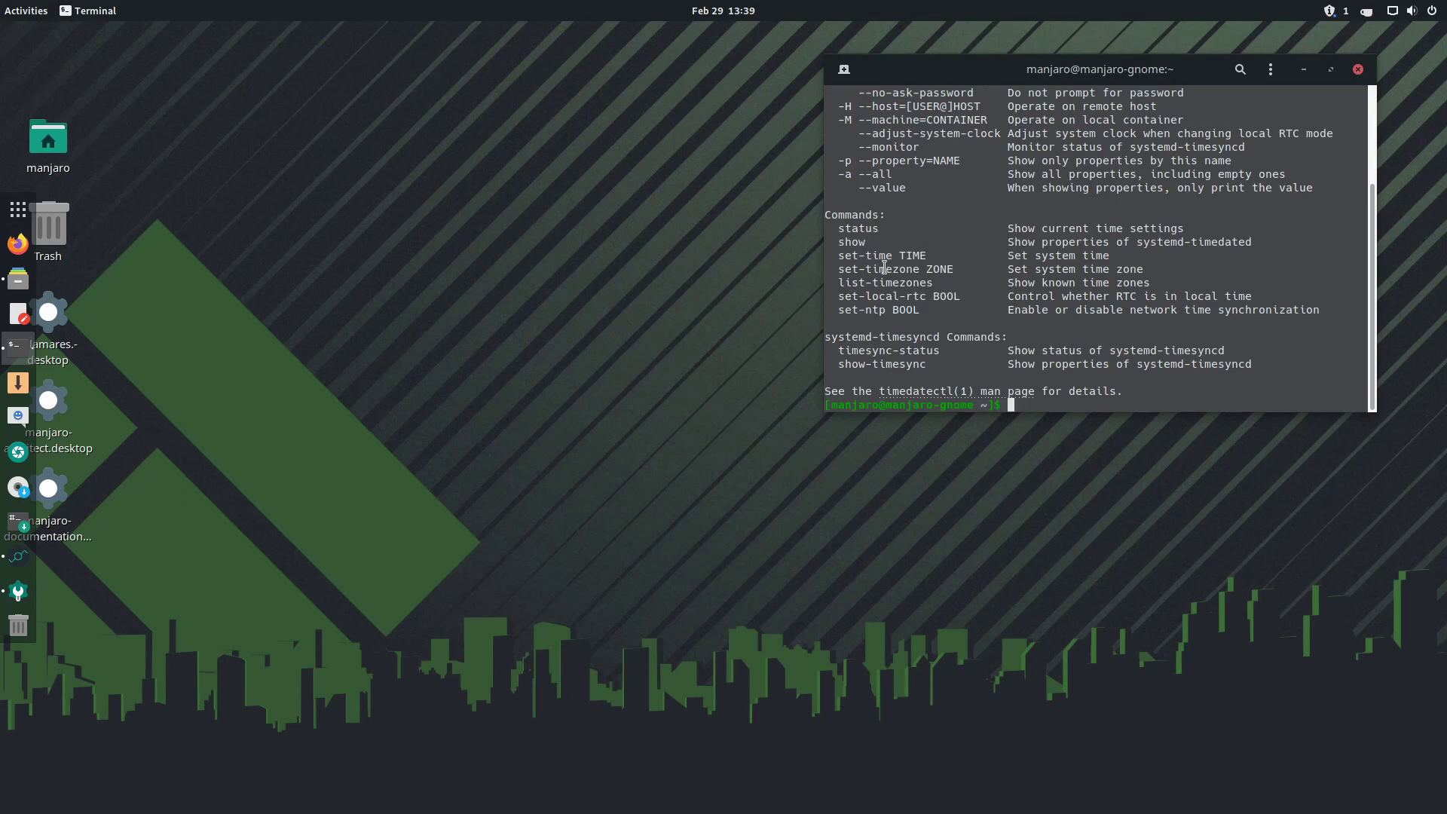
text(timedatectl help)
key(BackSpace)
key(BackSpace)
key(BackSpace)
key(BackSpace)
text(set-time 10:00)
key(Return)
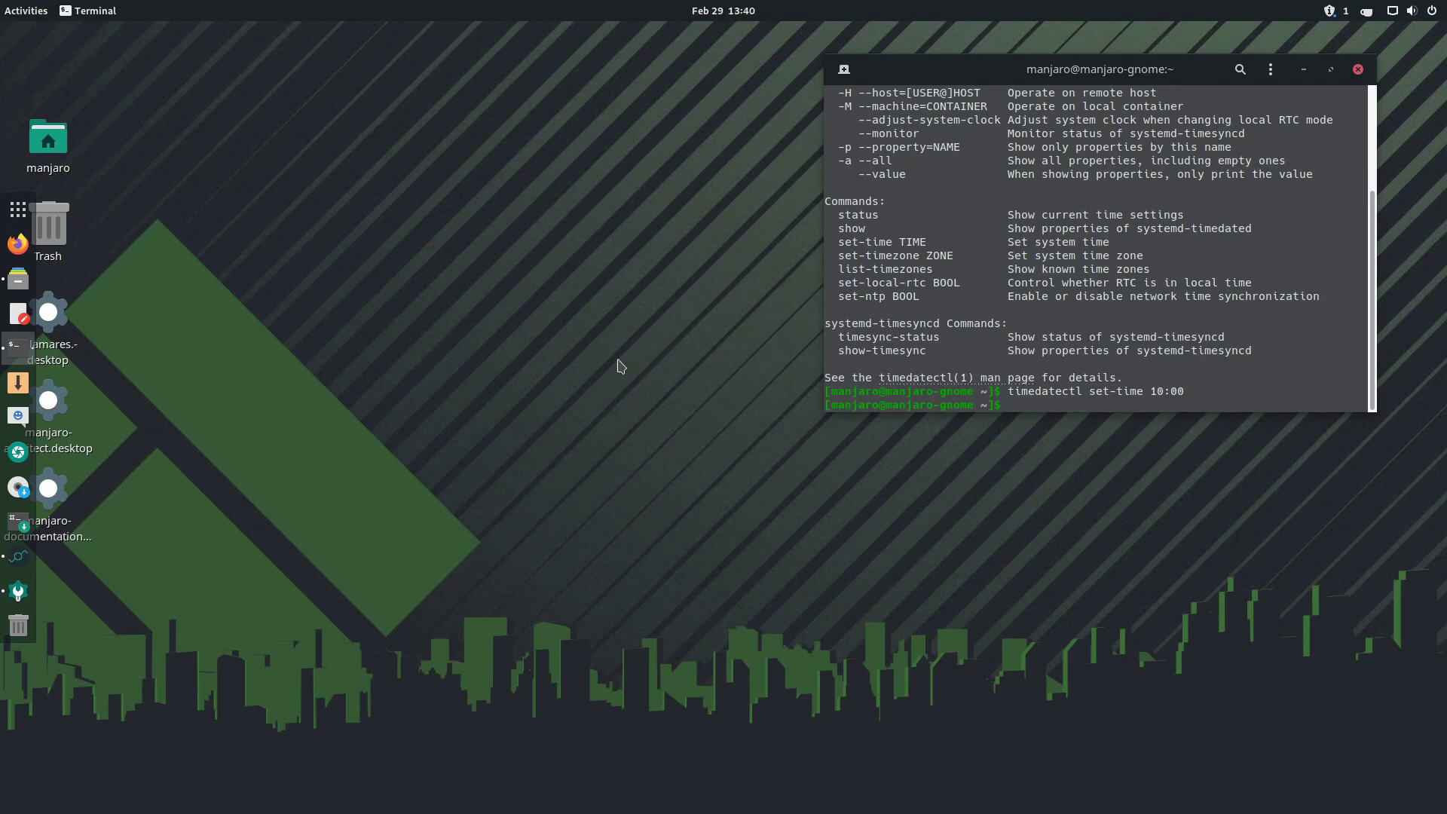
text(timedatectl)
Close the Settings window opened from the desktop context menu.
right_click(621, 367)
click(663, 481)
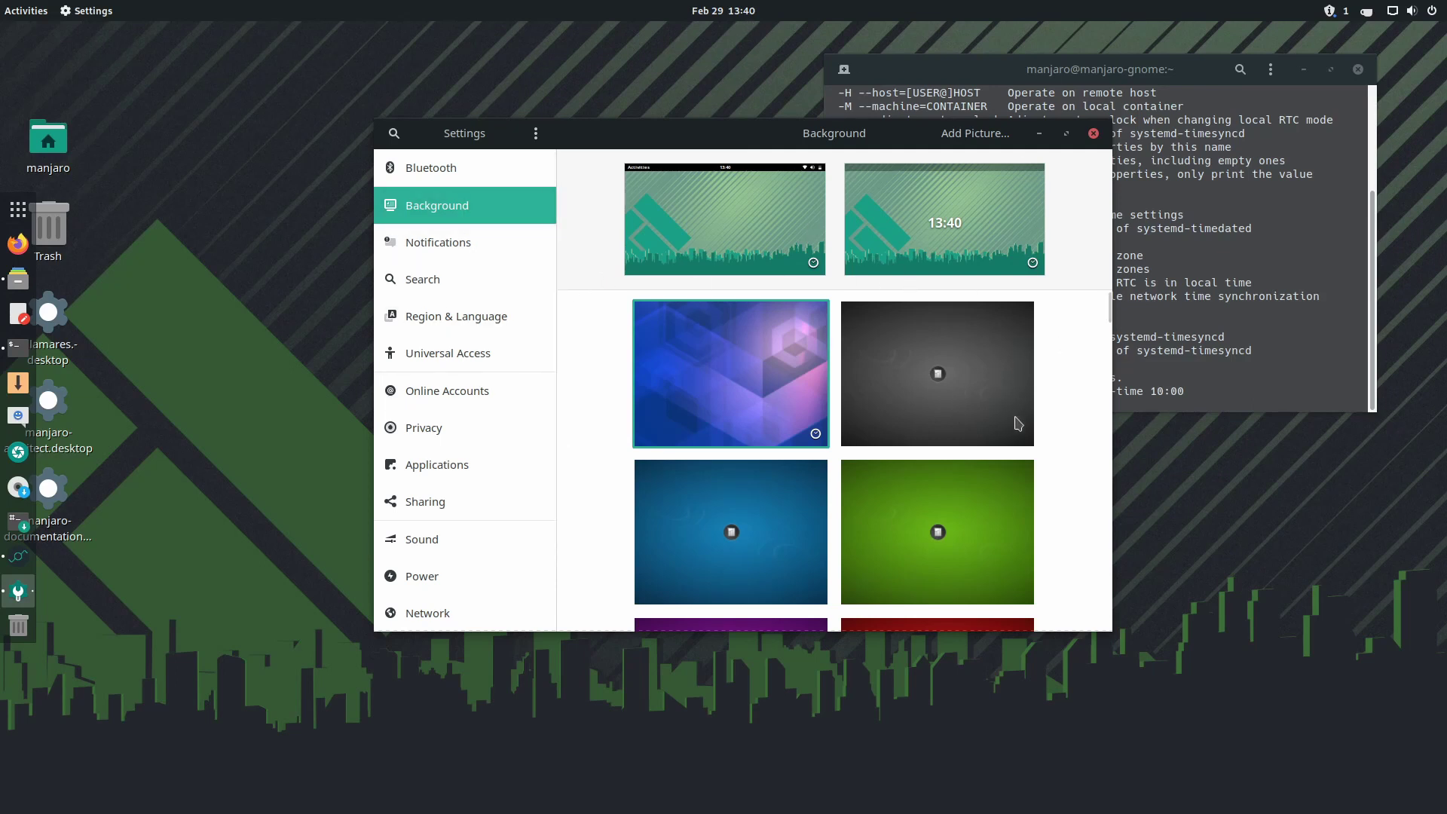
click(1092, 133)
Run timedatectl set-time 9:00 in Terminal and check the clock's calendar.
text(timer)
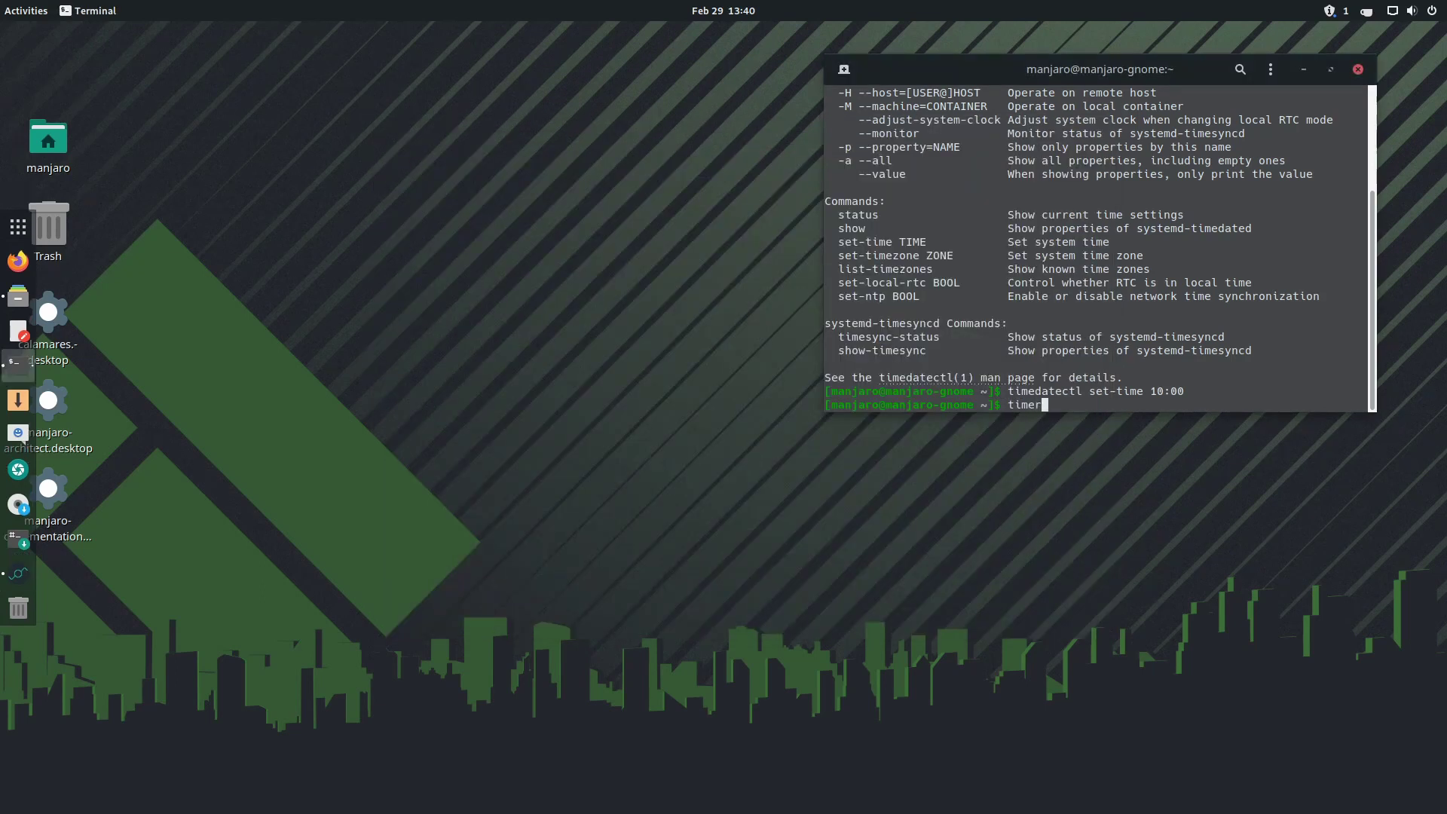
key(BackSpace)
text(datectl set-time 9:00)
key(Return)
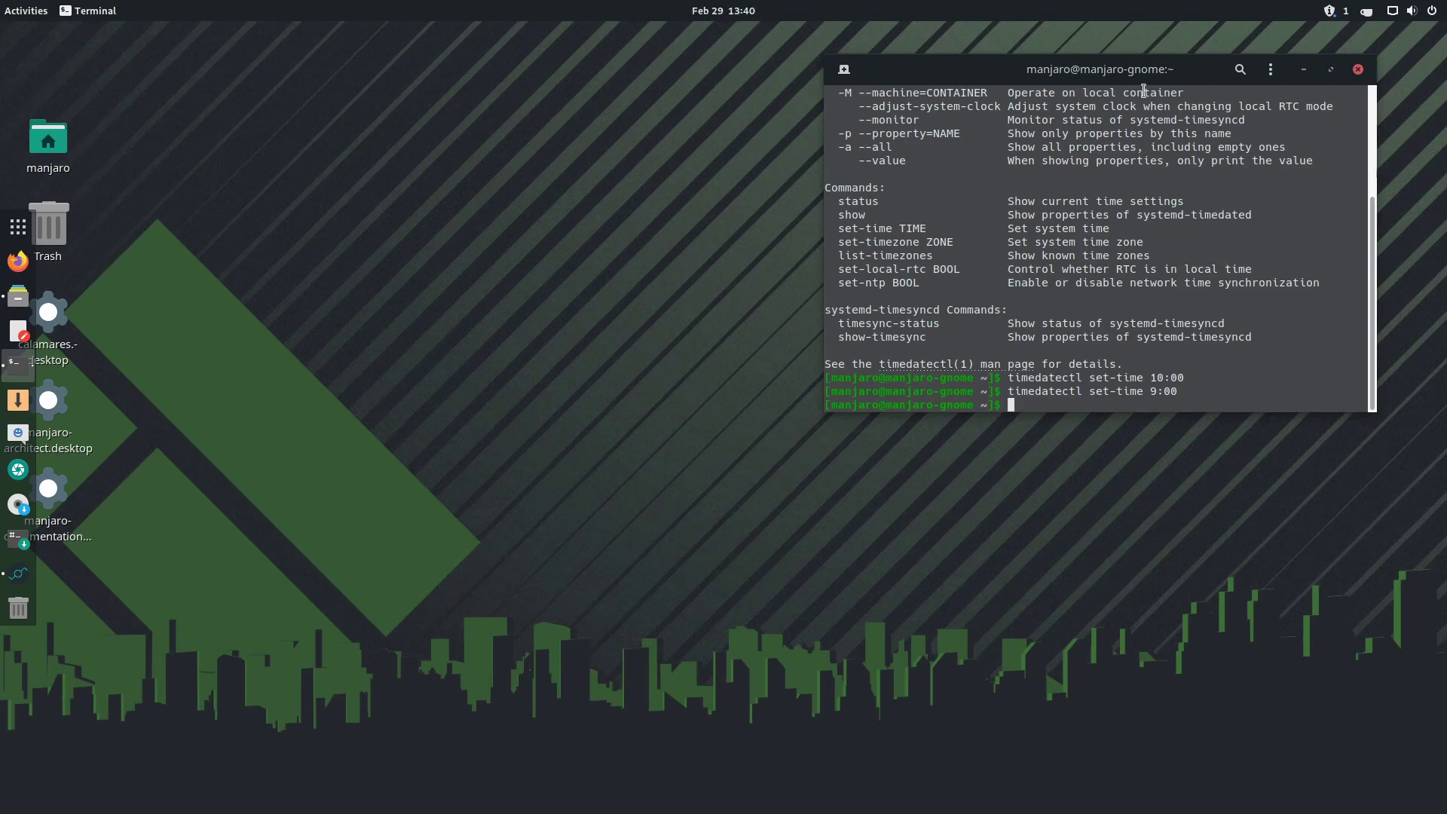
click(740, 17)
click(740, 19)
Search 'time' in the overview and open Date & Time settings.
click(18, 226)
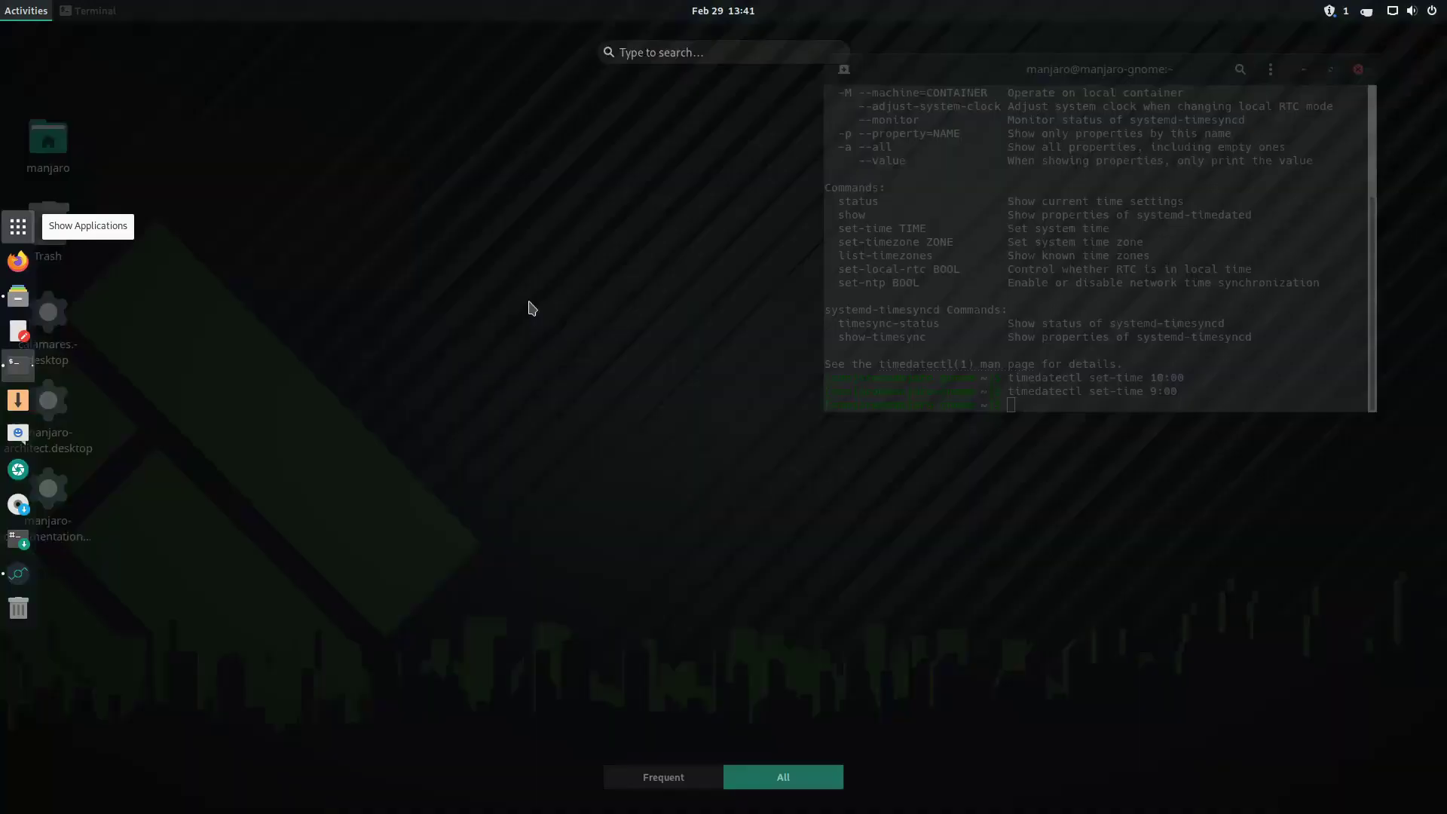
text(date)
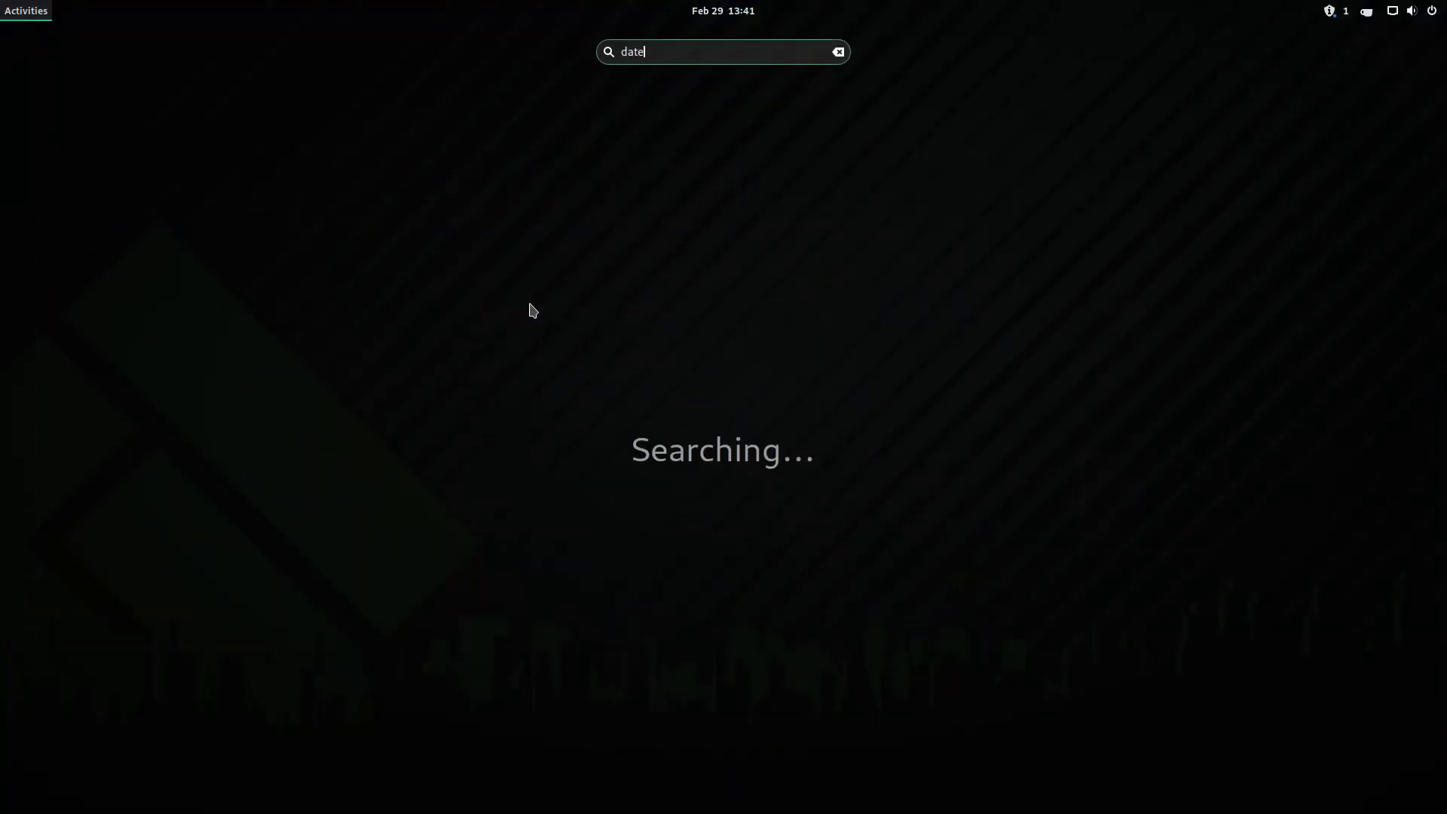
key(BackSpace)
key(BackSpace)
key(BackSpace)
key(BackSpace)
text(time)
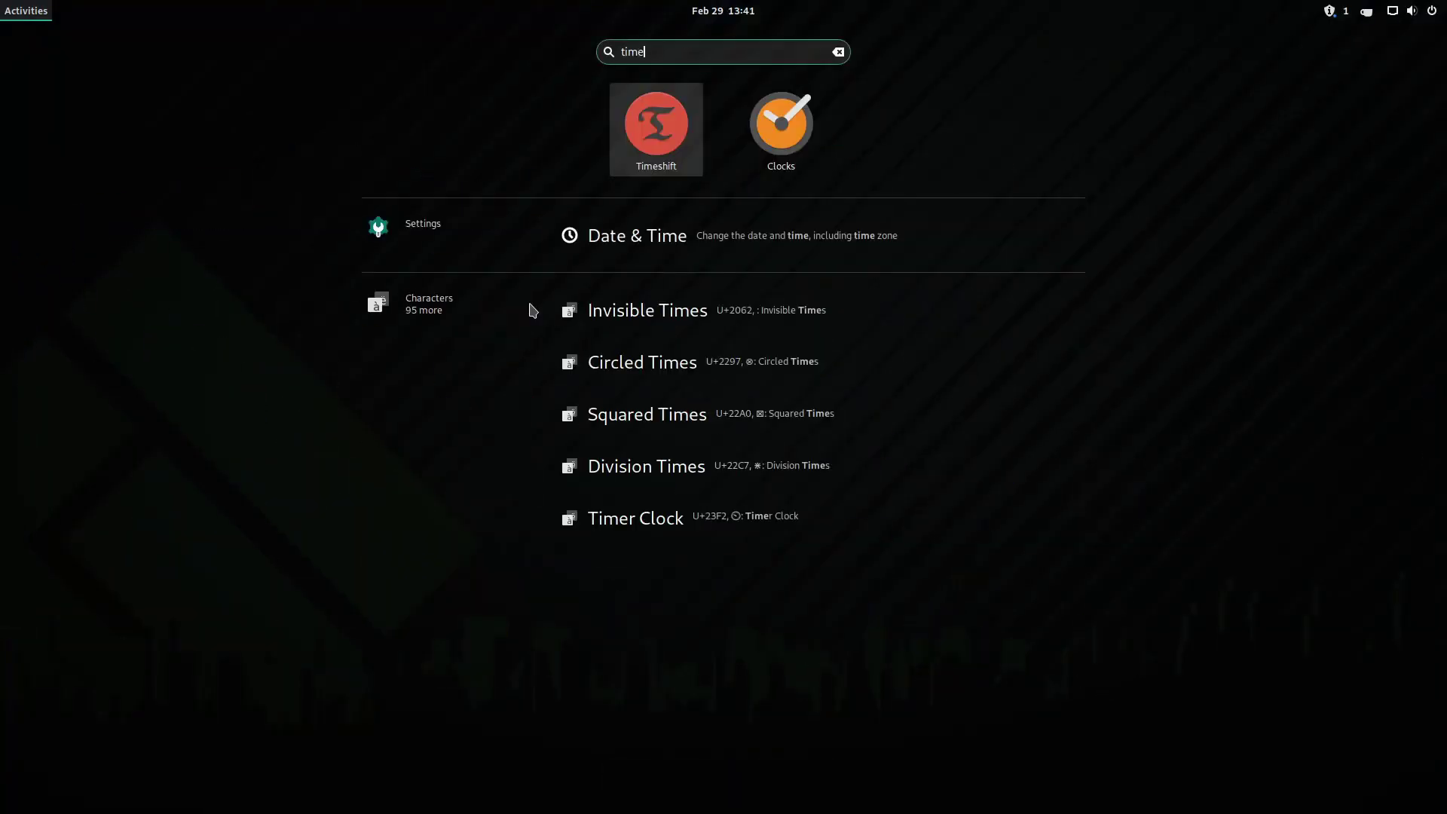
click(662, 233)
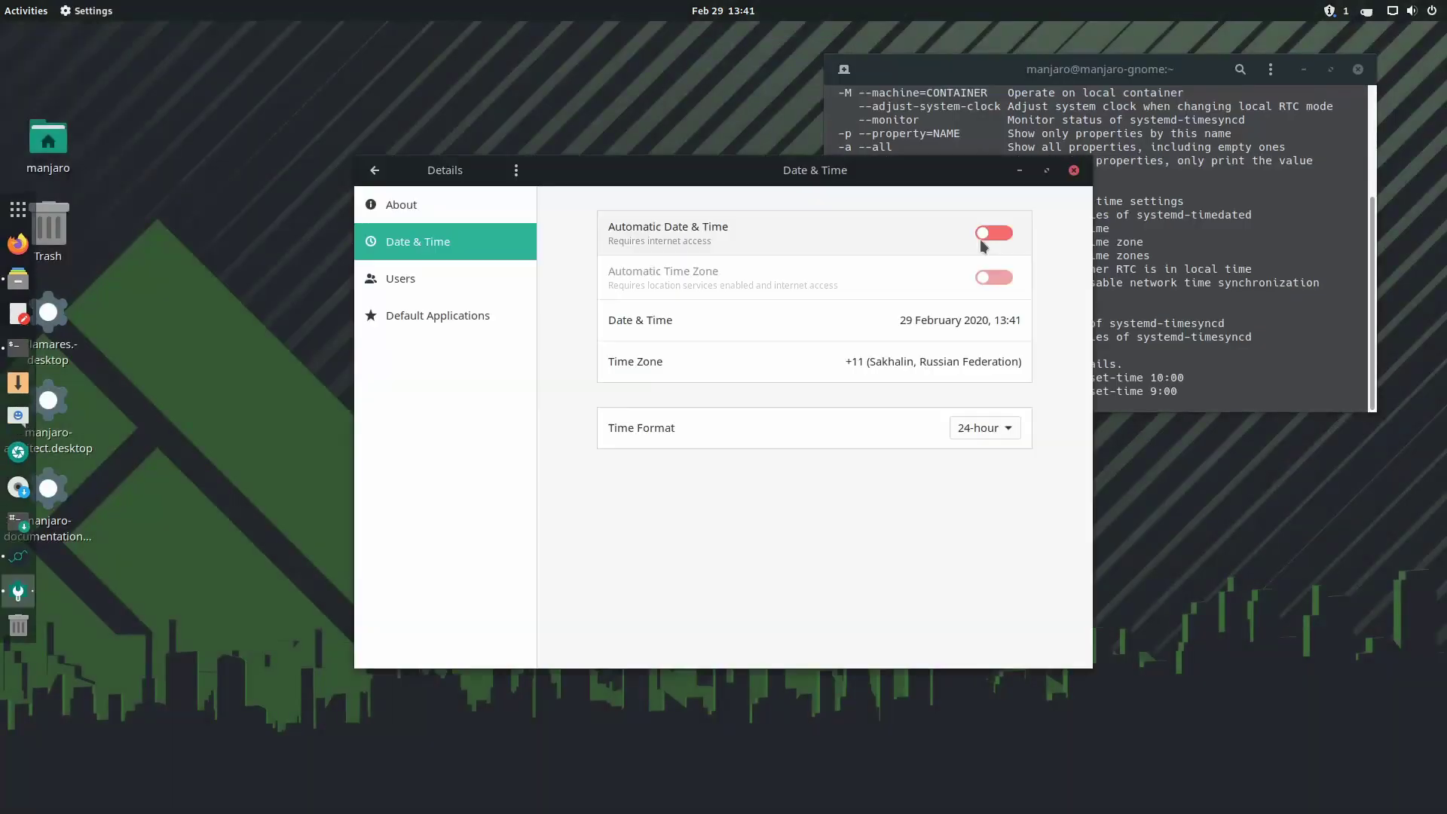
Choose the +07 Tomsk time zone on the map, then minimize Settings.
click(923, 368)
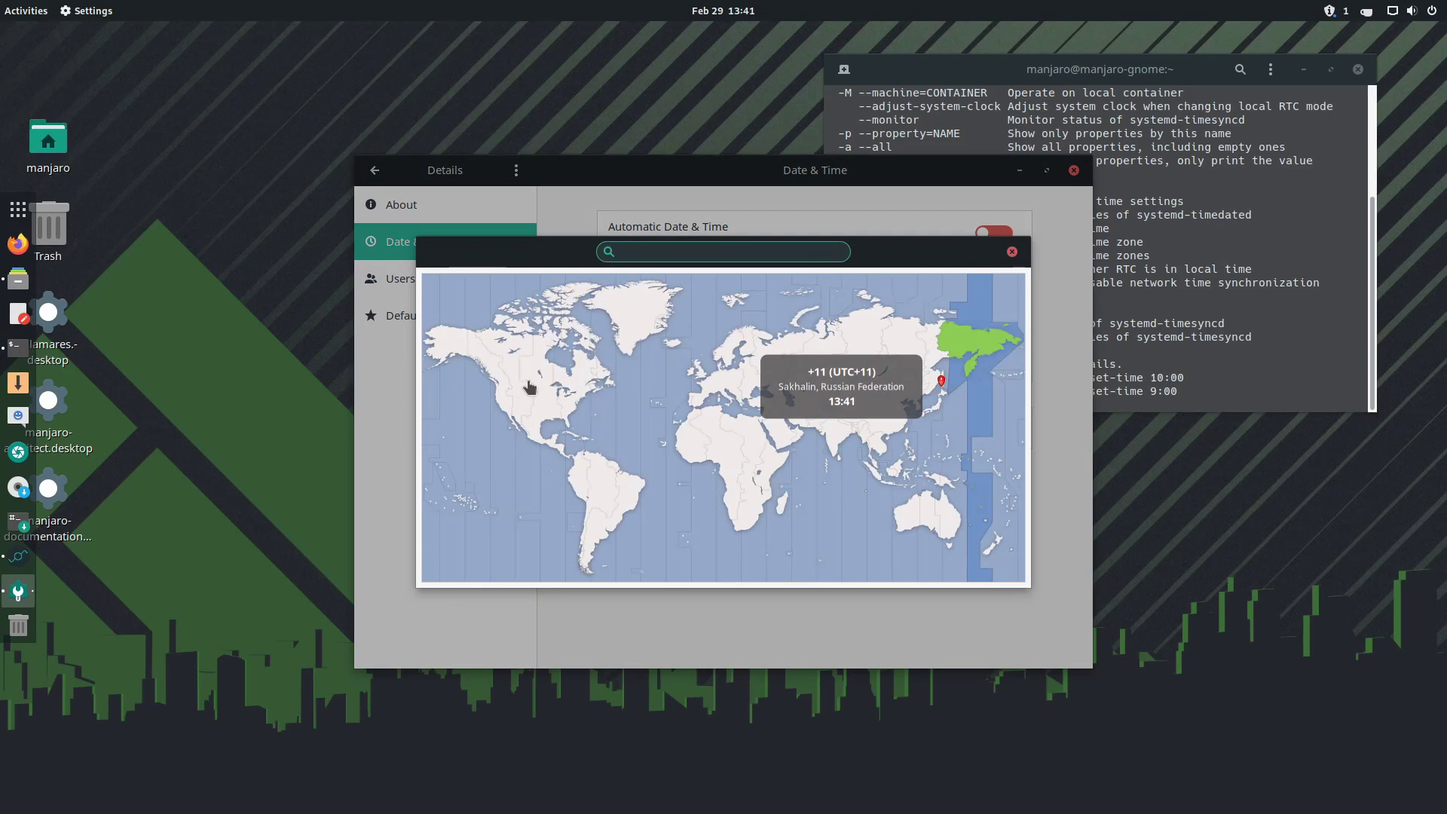
click(920, 343)
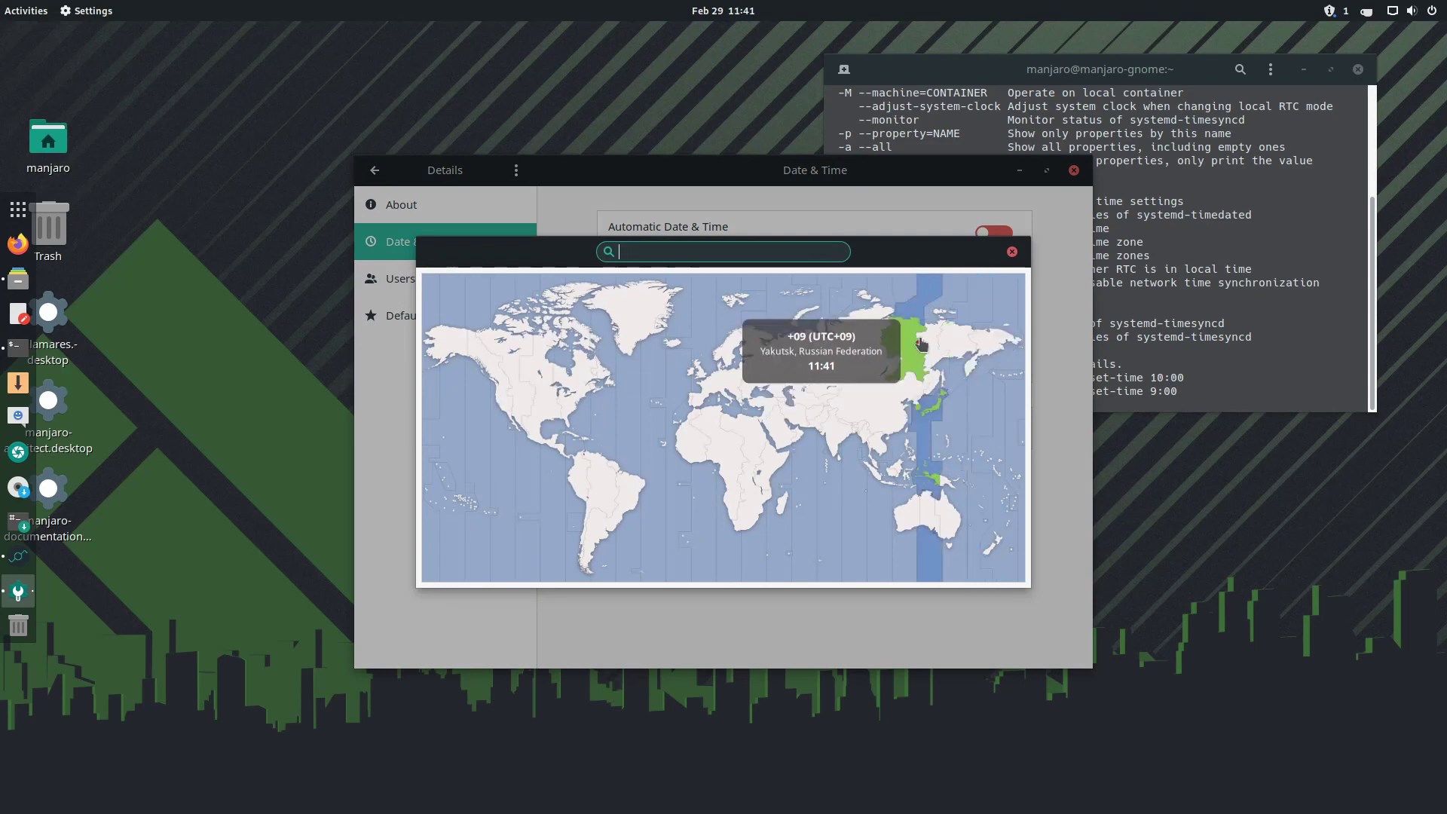
click(897, 386)
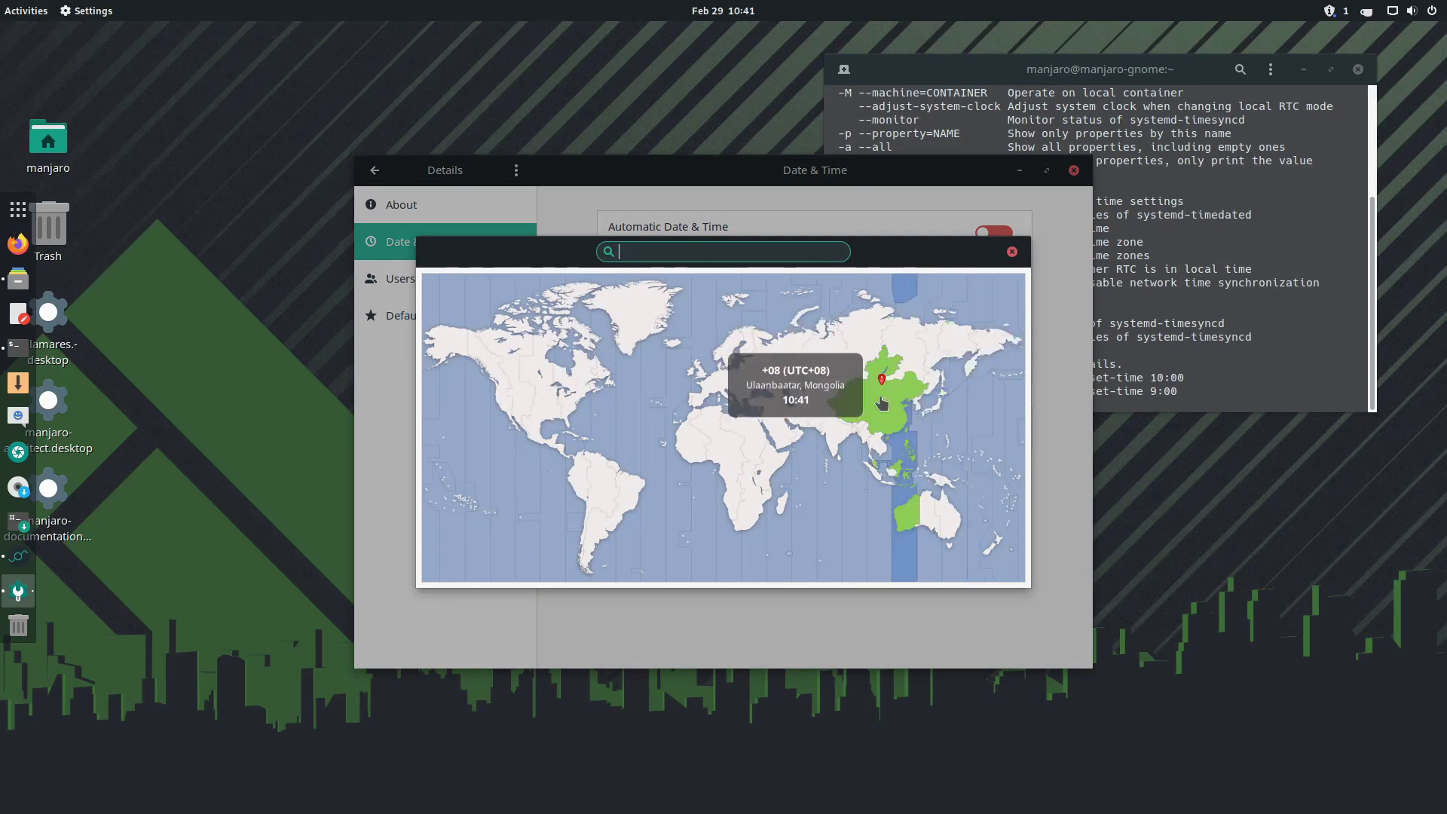
click(853, 348)
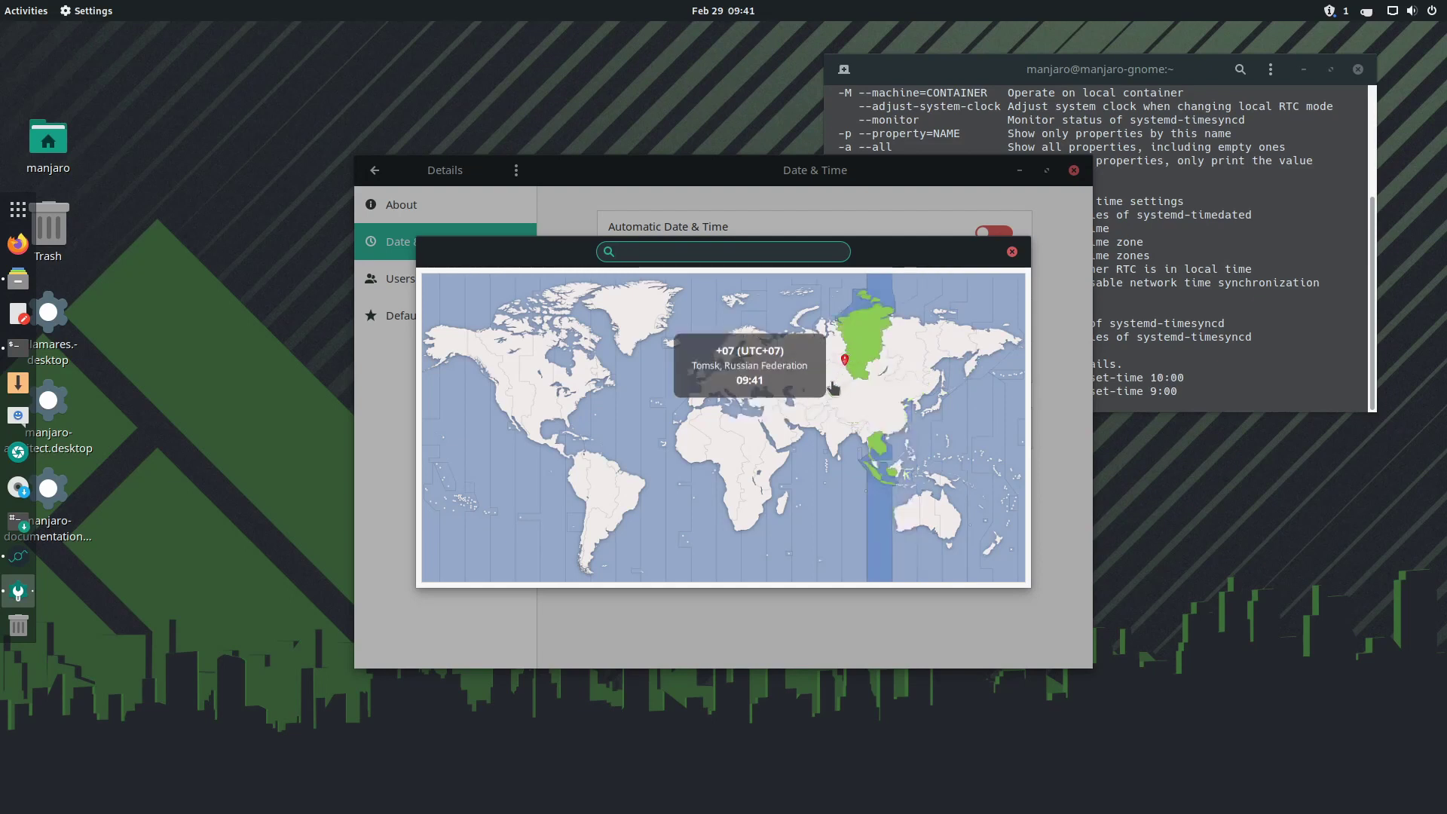
click(1011, 251)
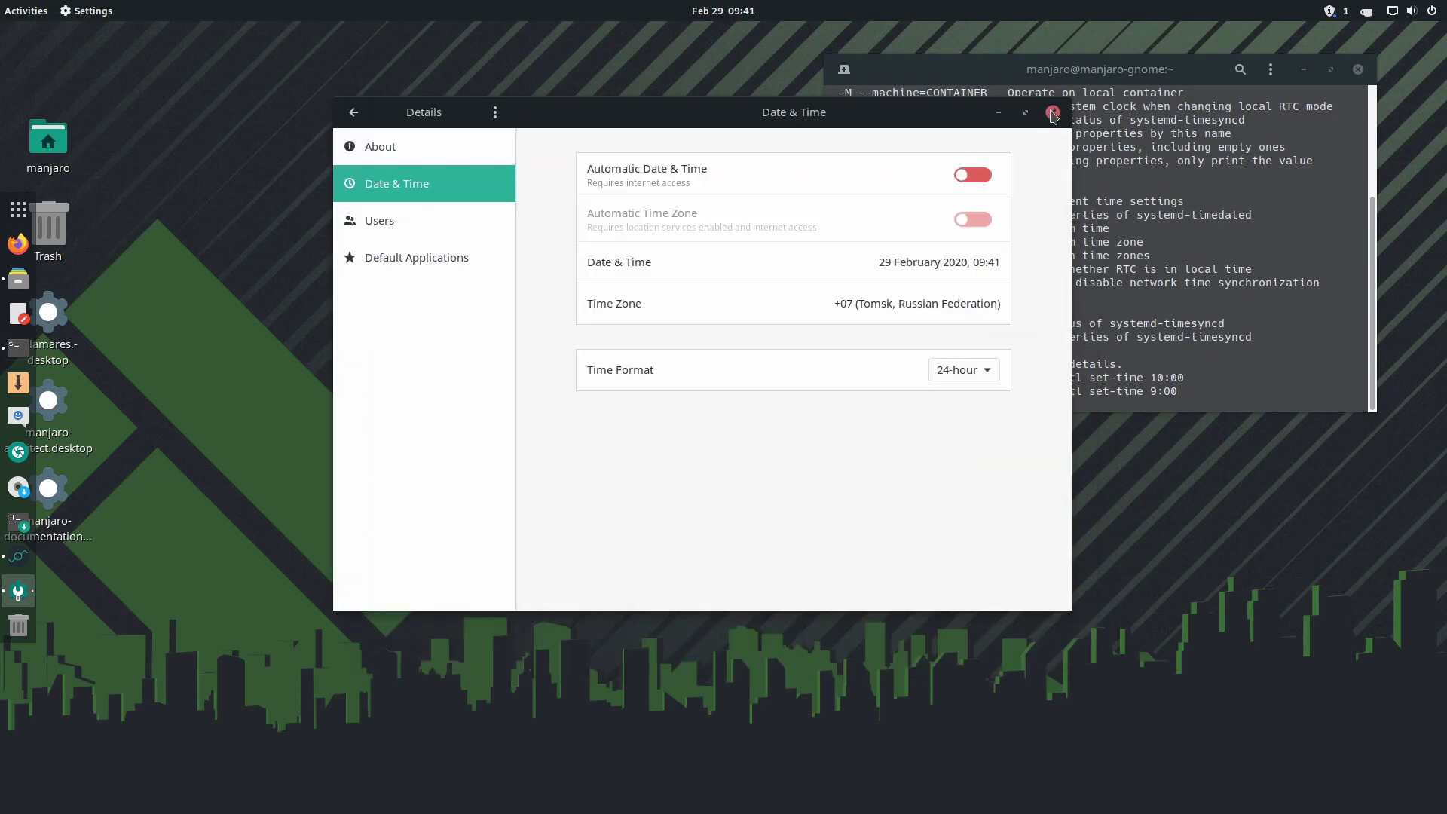
click(999, 112)
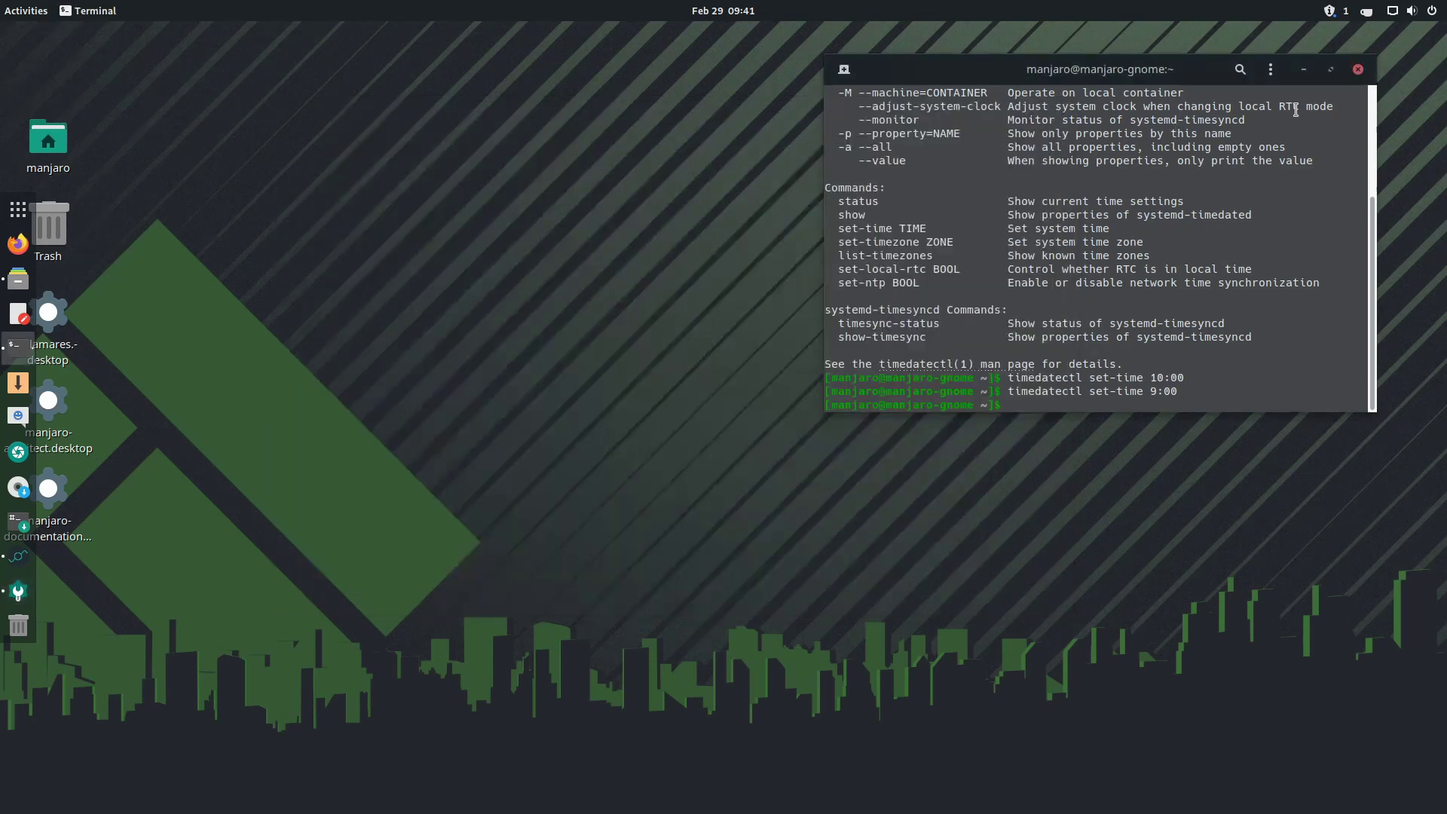
Minimize the Terminal window, leaving the bare desktop.
click(1303, 69)
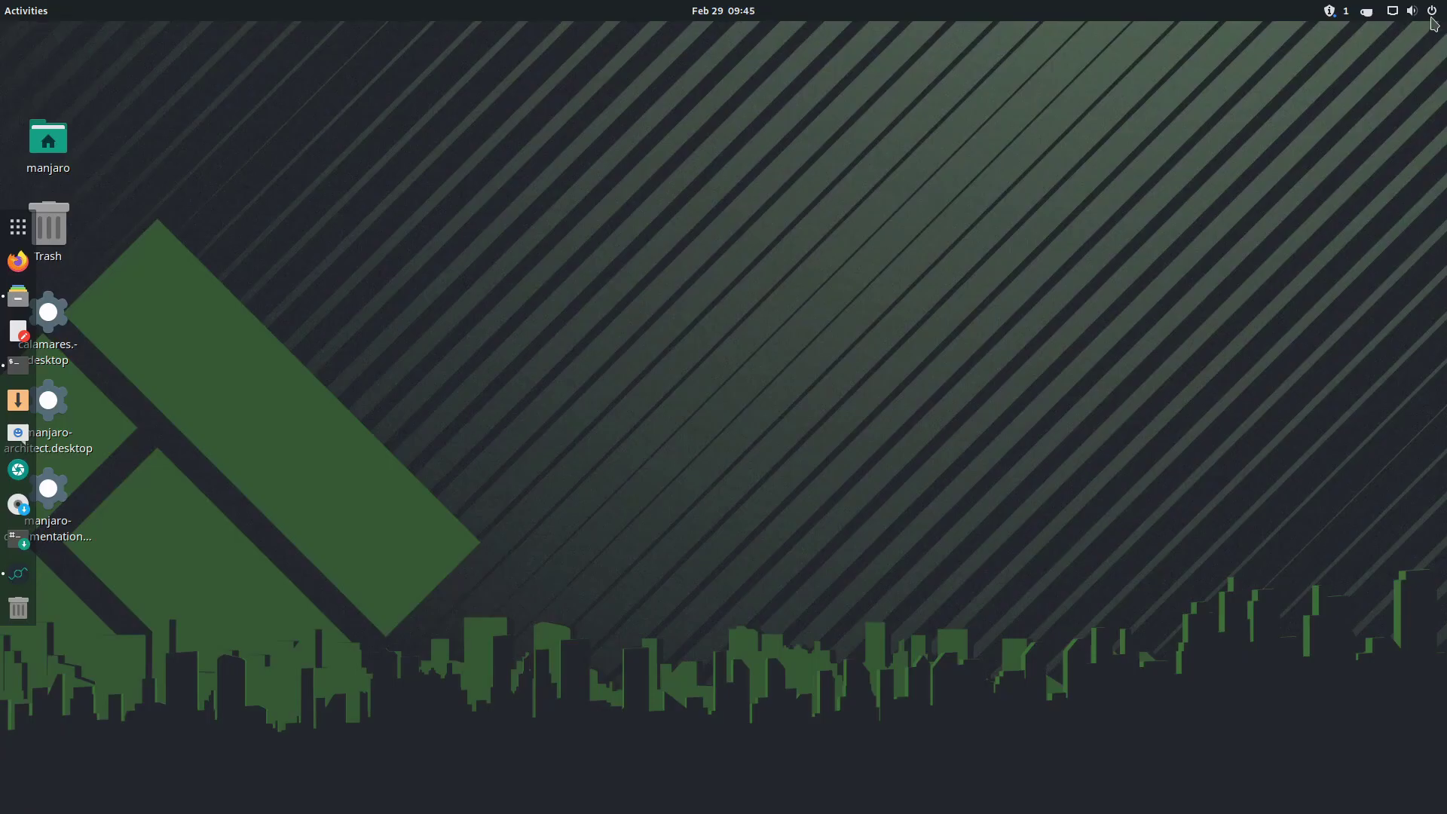
Start a log out from the system menu's user entry, then cancel it.
click(1431, 17)
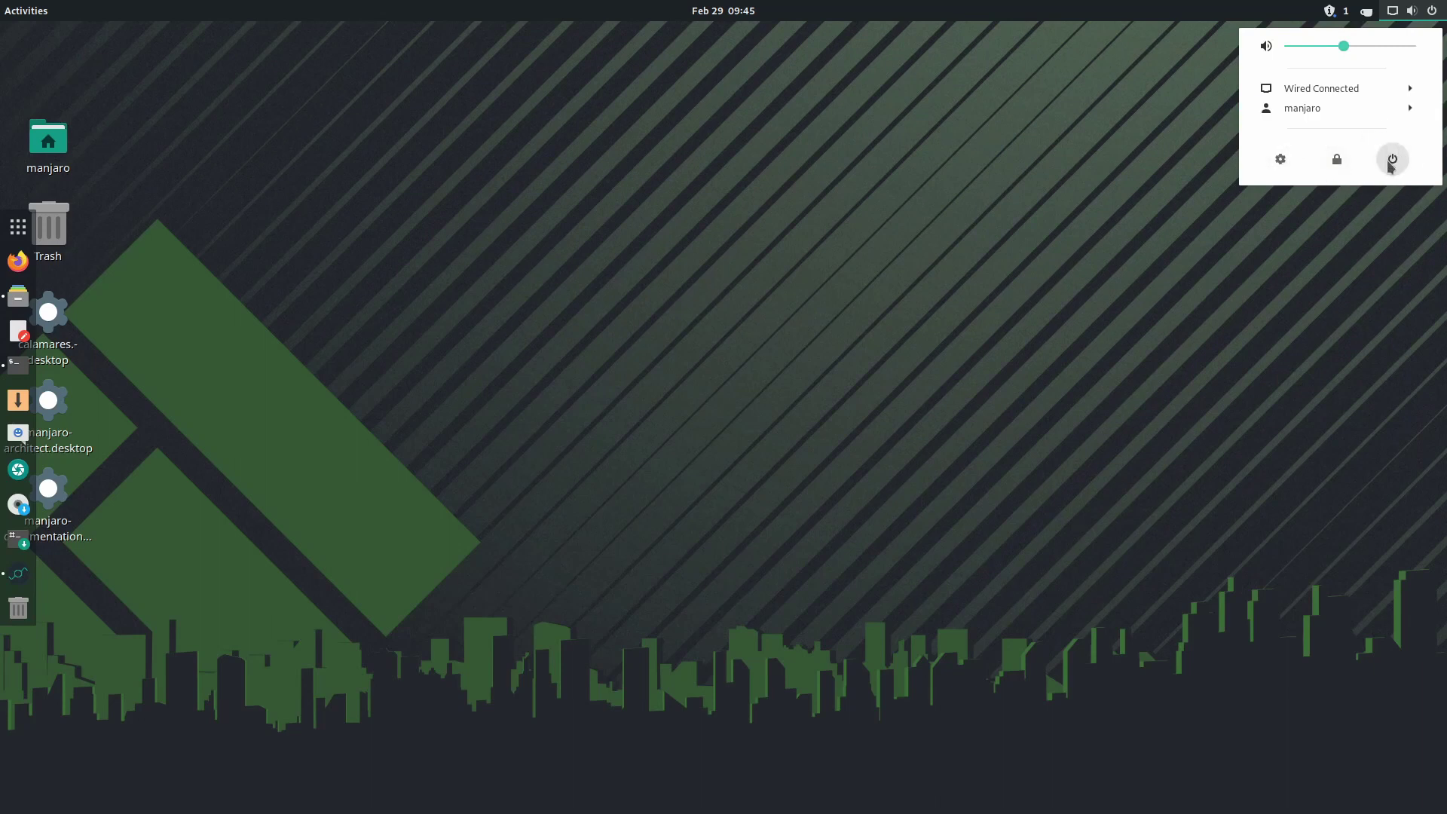
click(1390, 111)
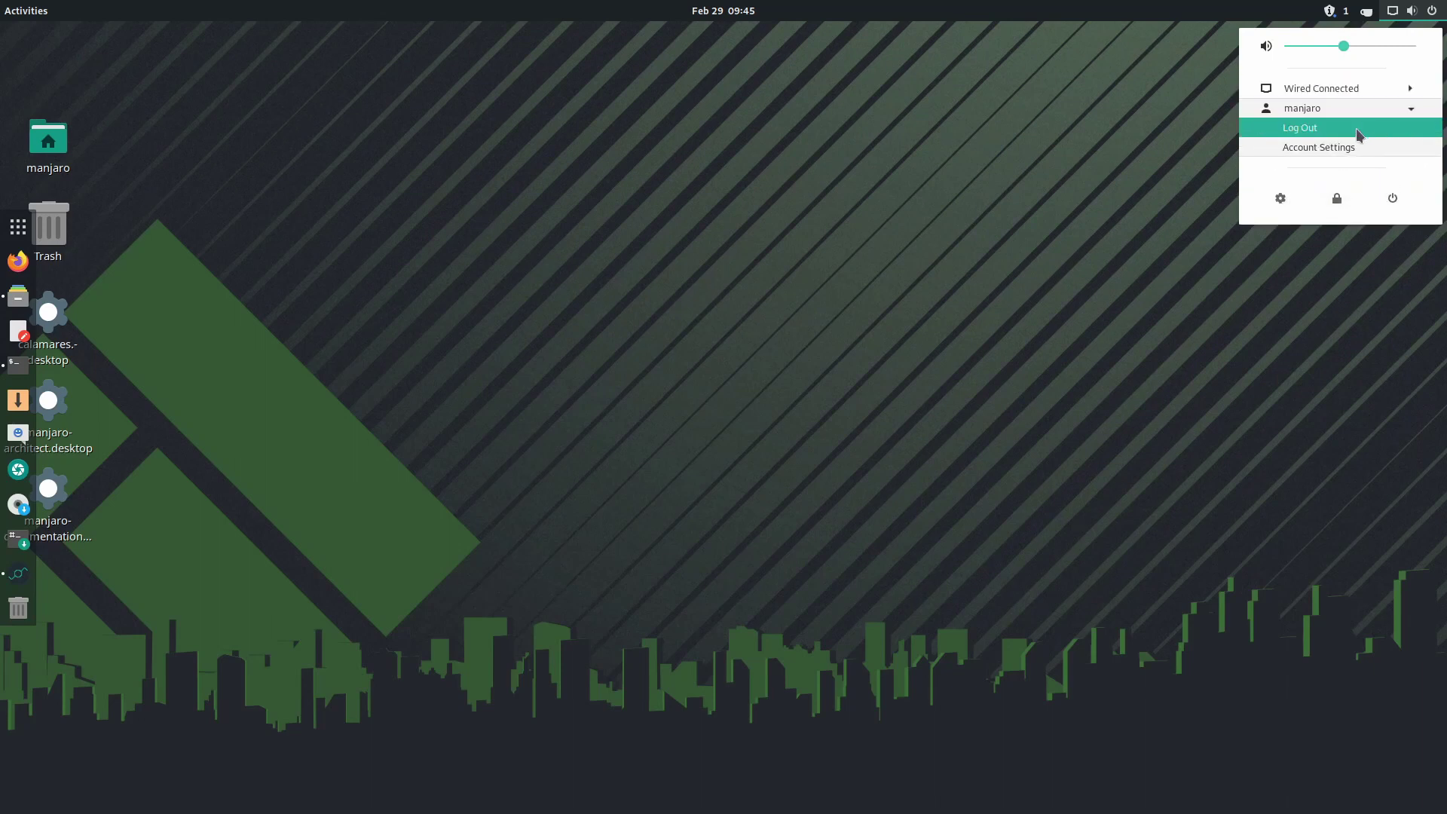
click(1355, 128)
click(782, 459)
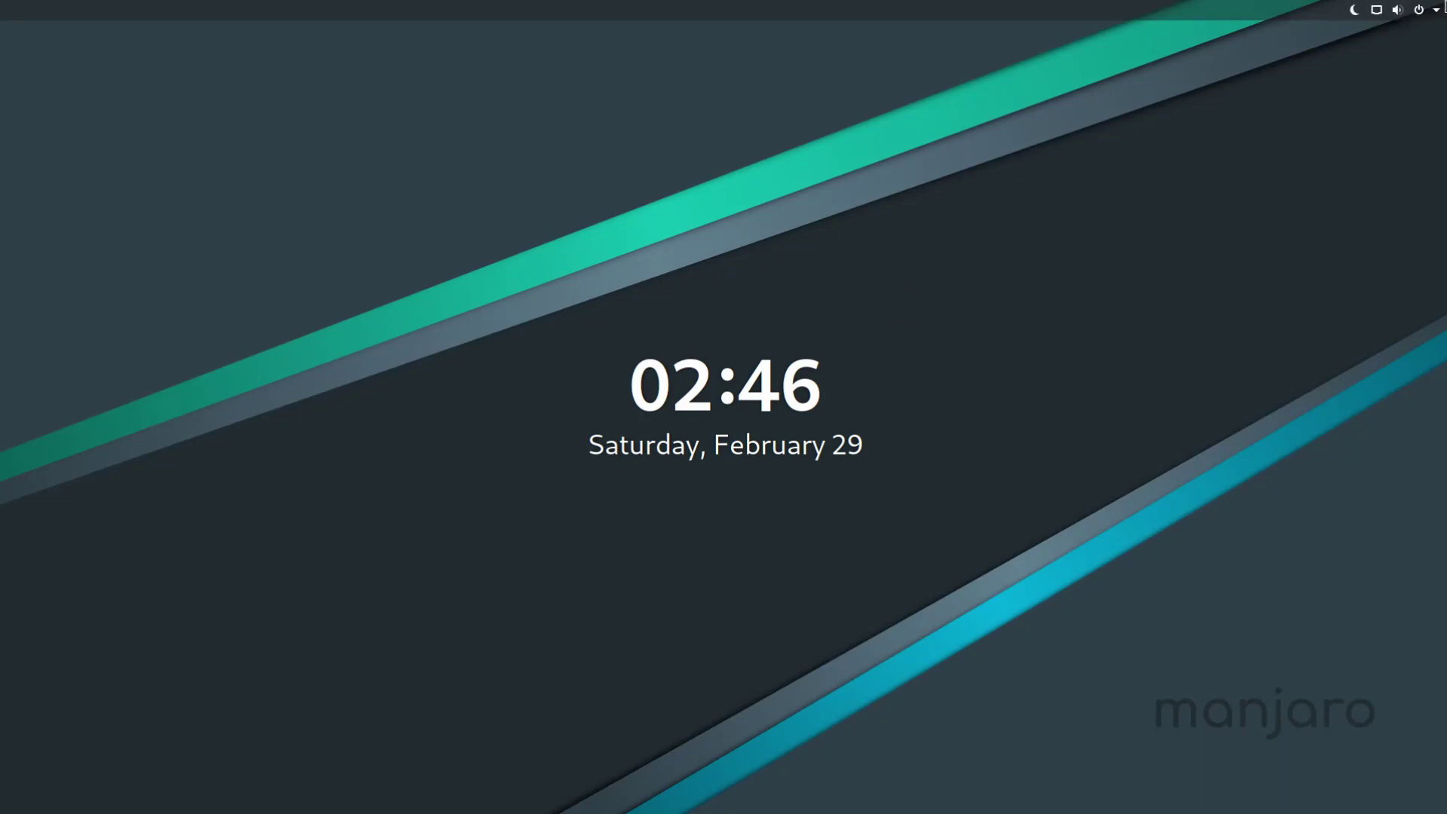
Lift the lock screen, then log out from the system menu's user entry and confirm.
click(1377, 10)
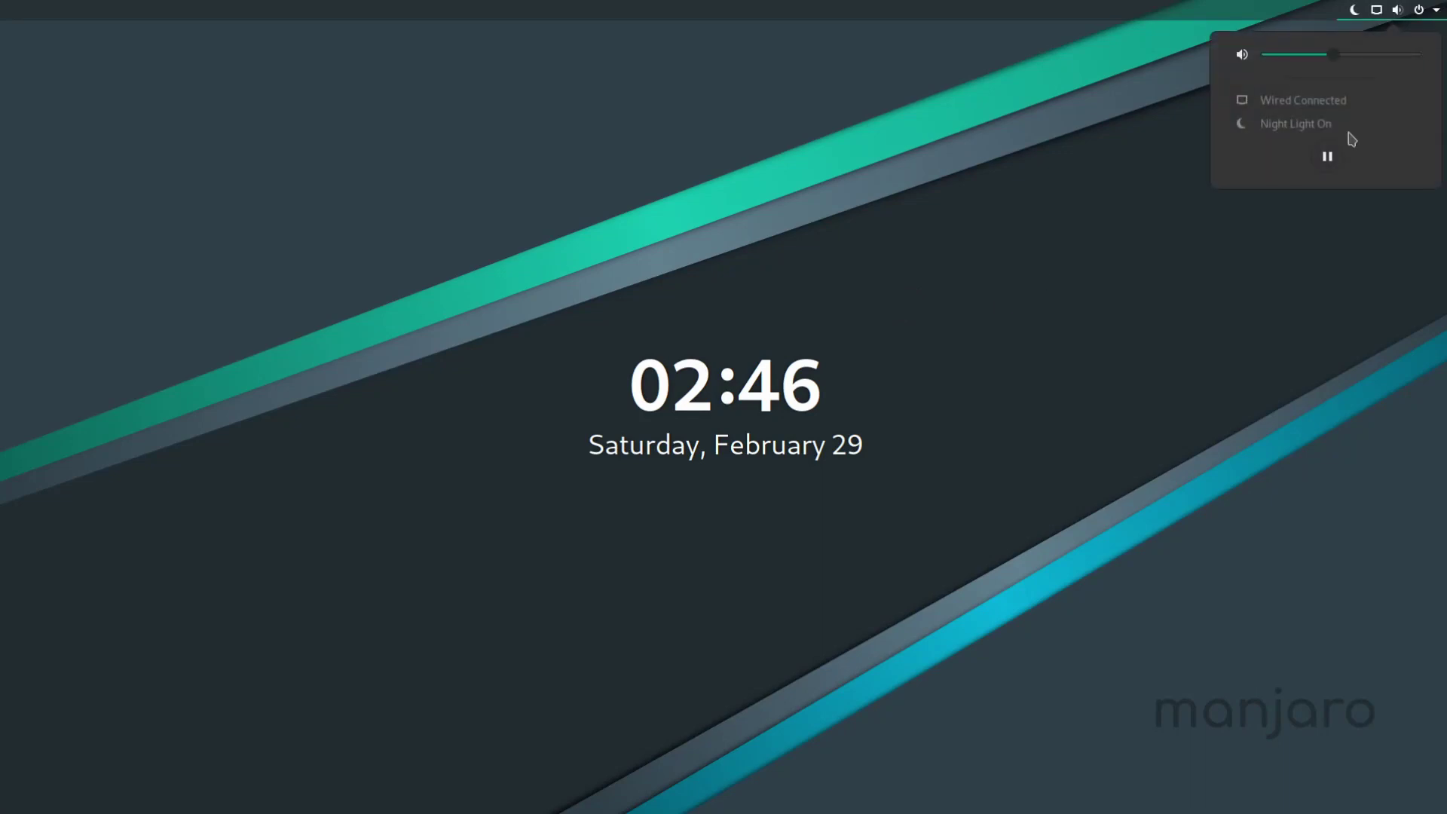
click(1033, 251)
drag(1033, 252, 933, 129)
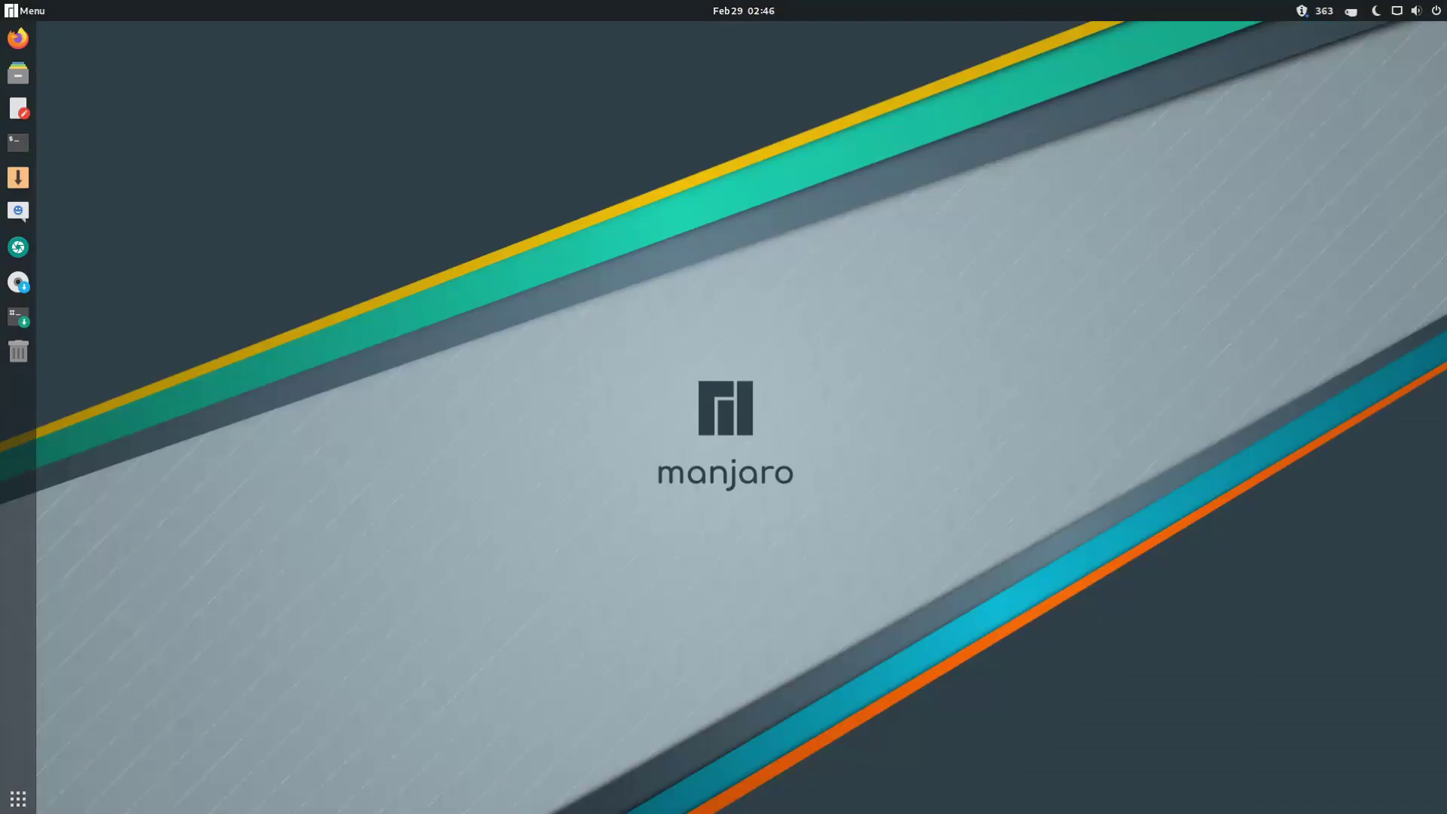
click(1428, 9)
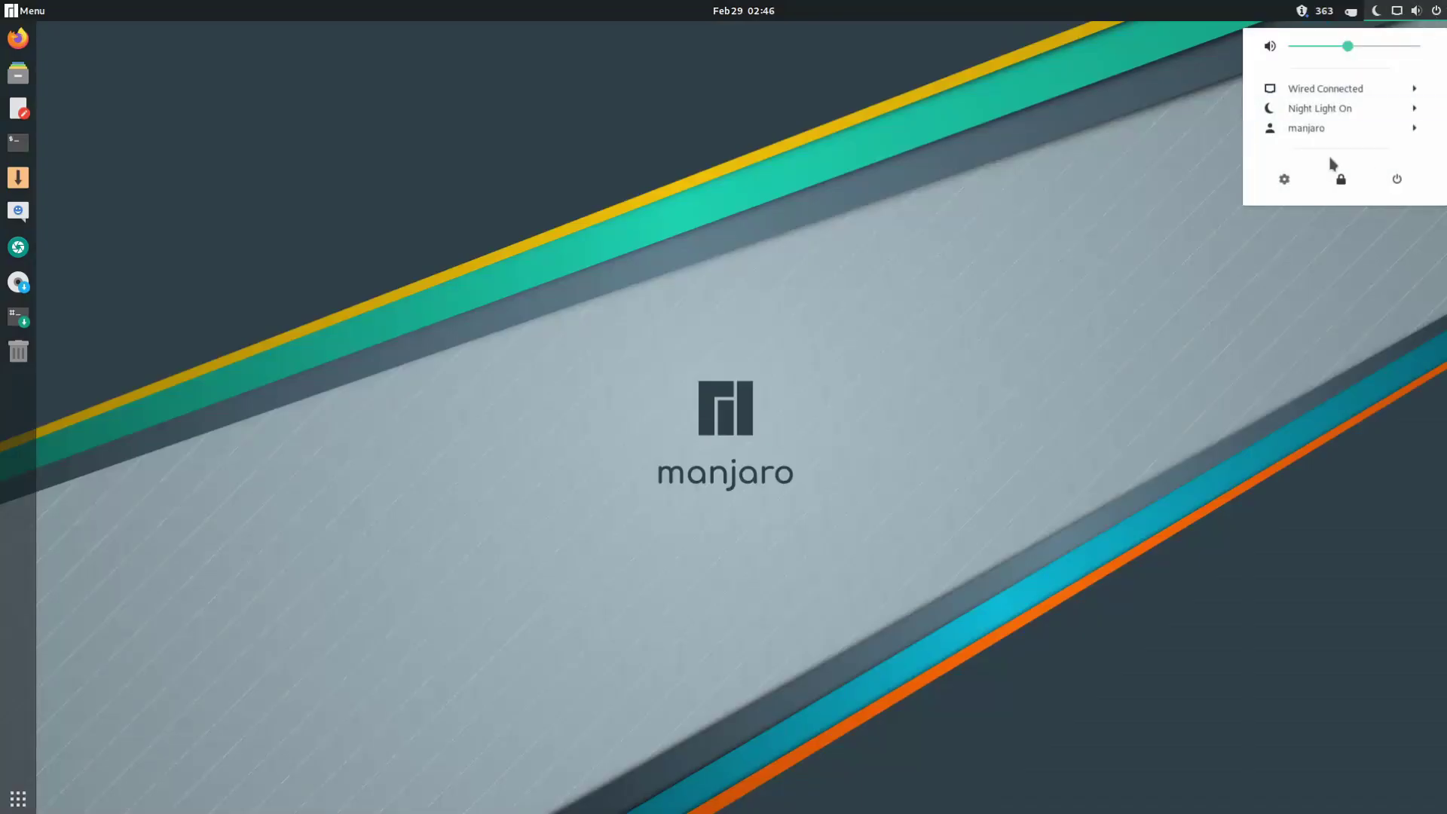
click(1319, 128)
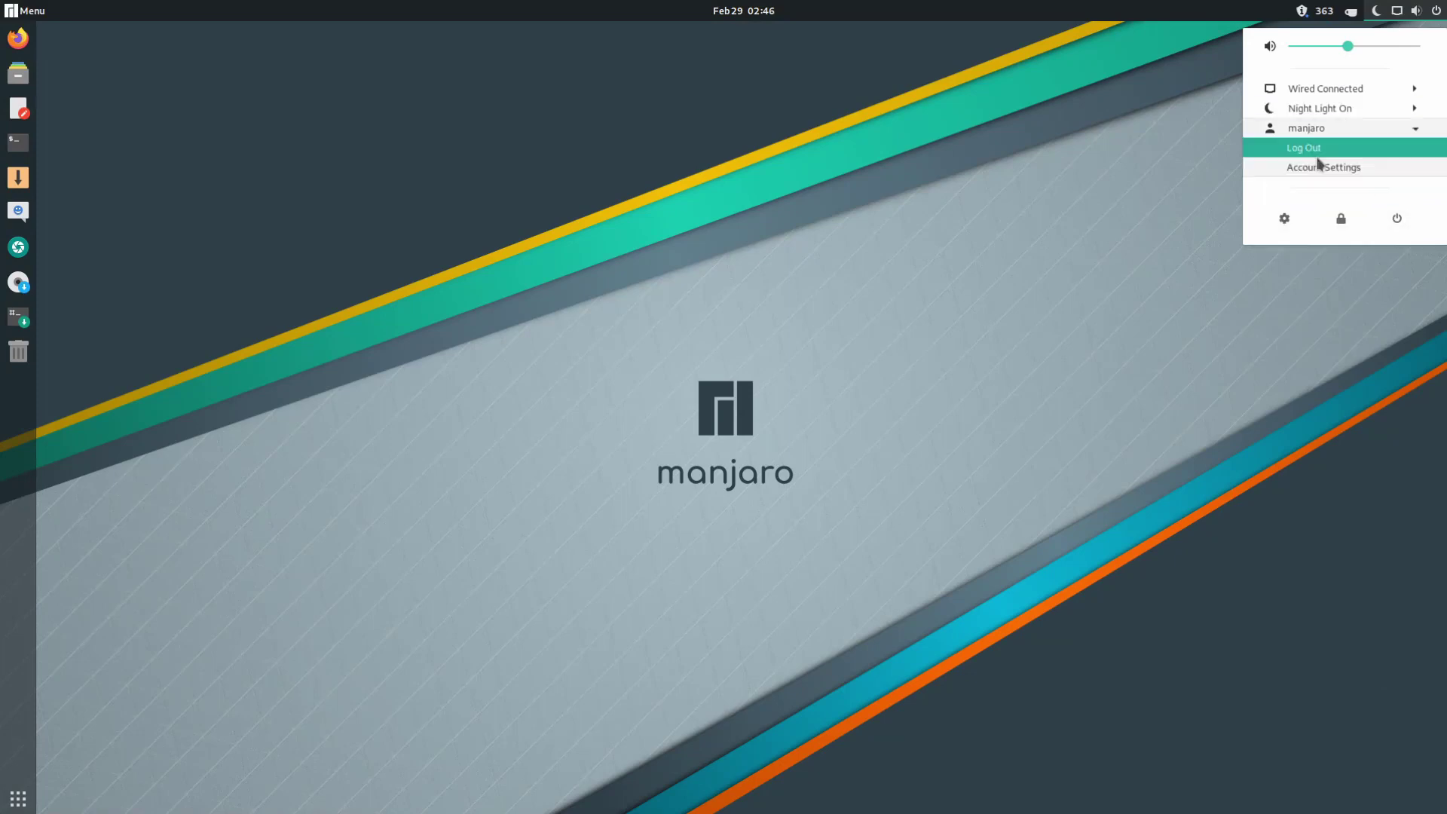
click(1320, 147)
click(808, 467)
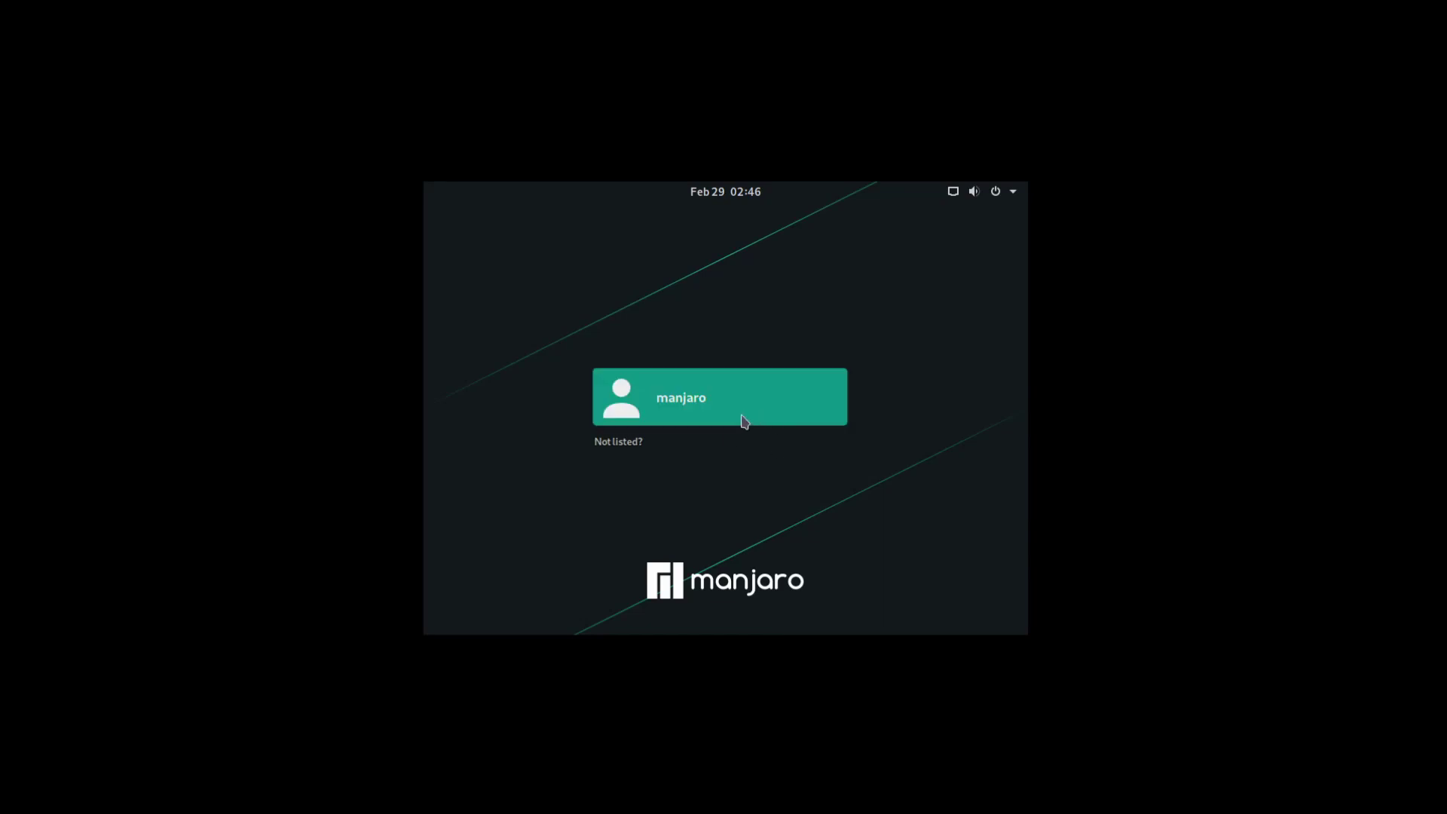
Select the user account and check the GNOME / GNOME Classic session options without changing them.
click(712, 400)
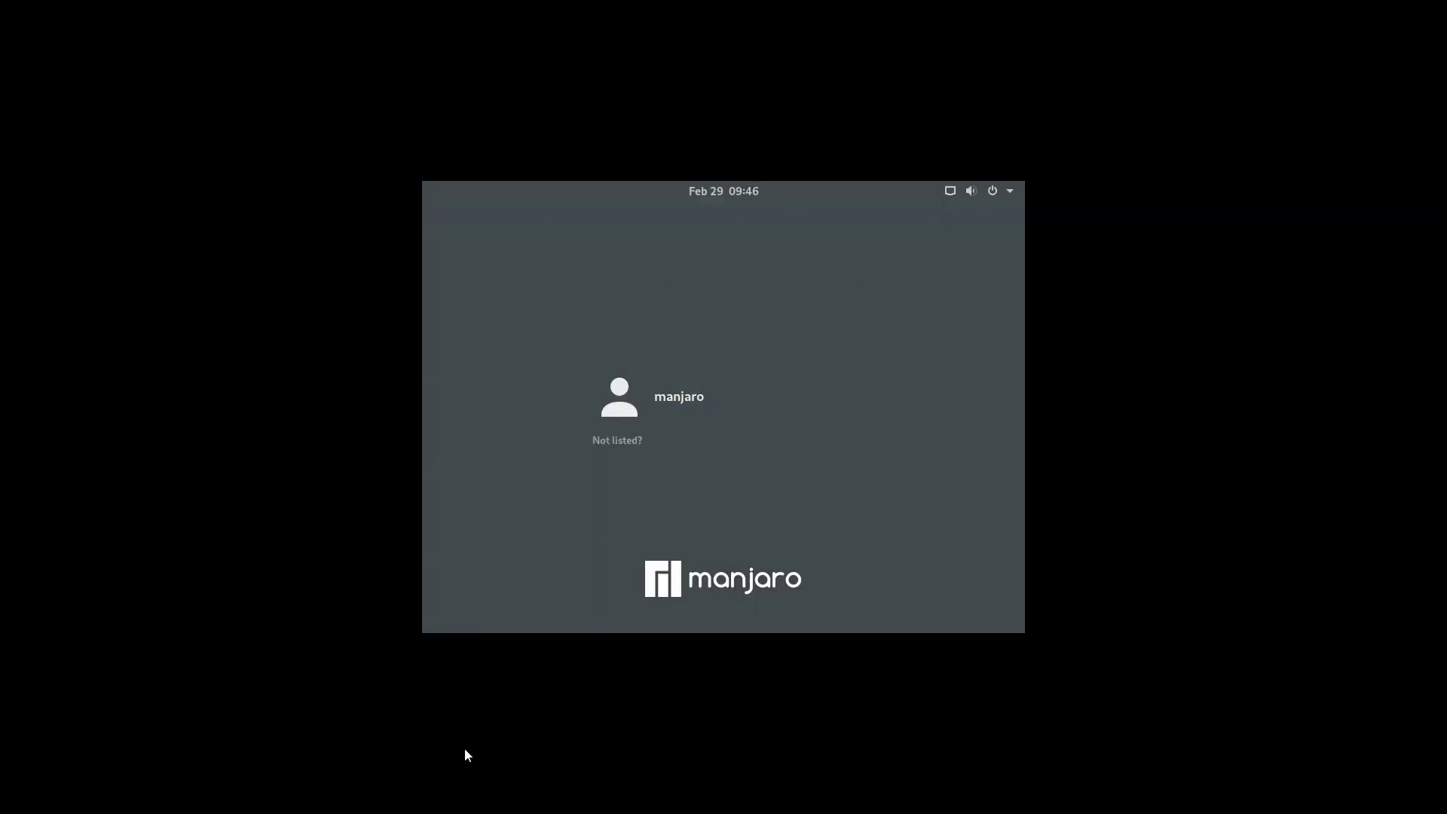
click(712, 396)
click(780, 480)
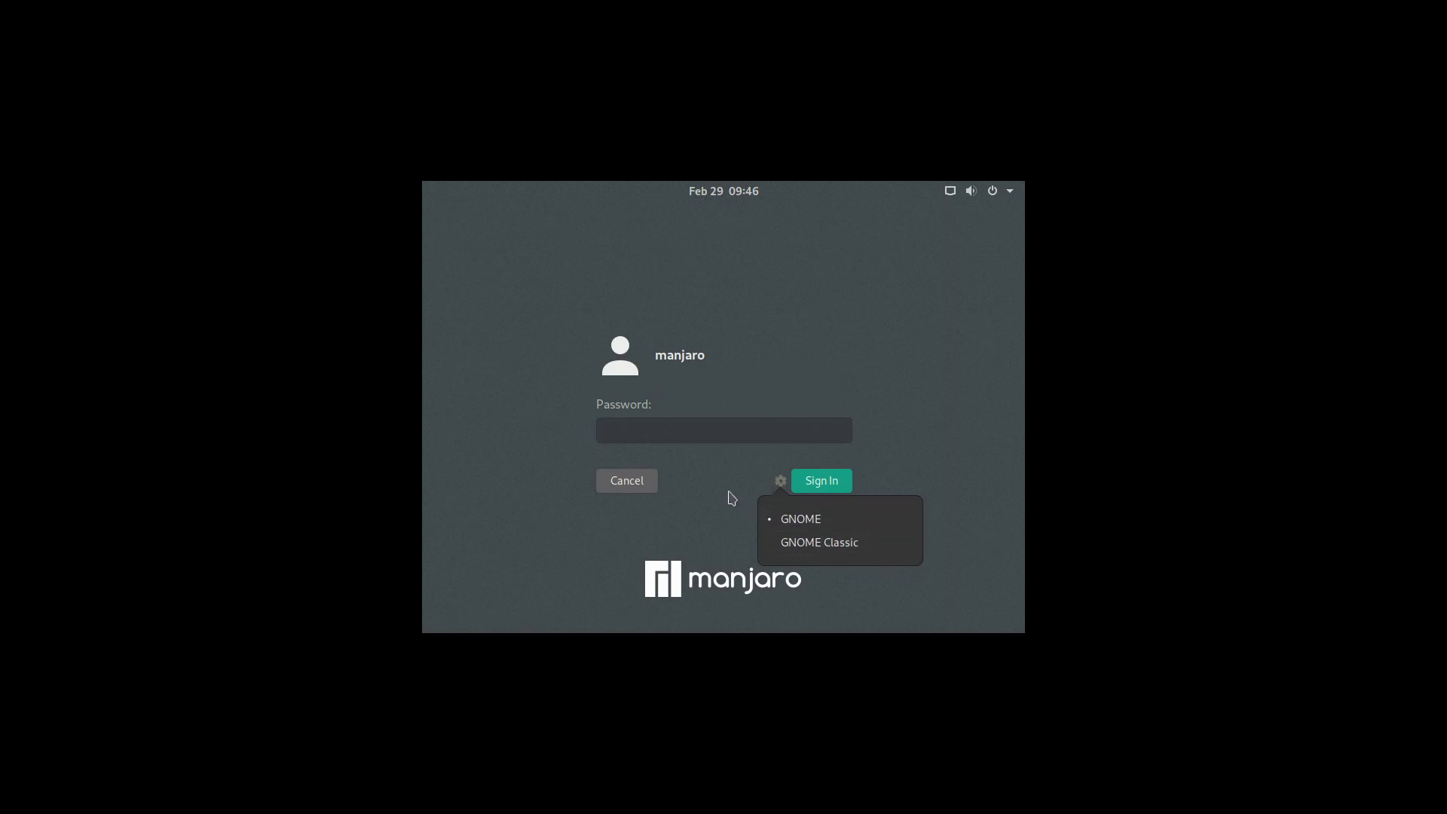
click(734, 490)
click(780, 481)
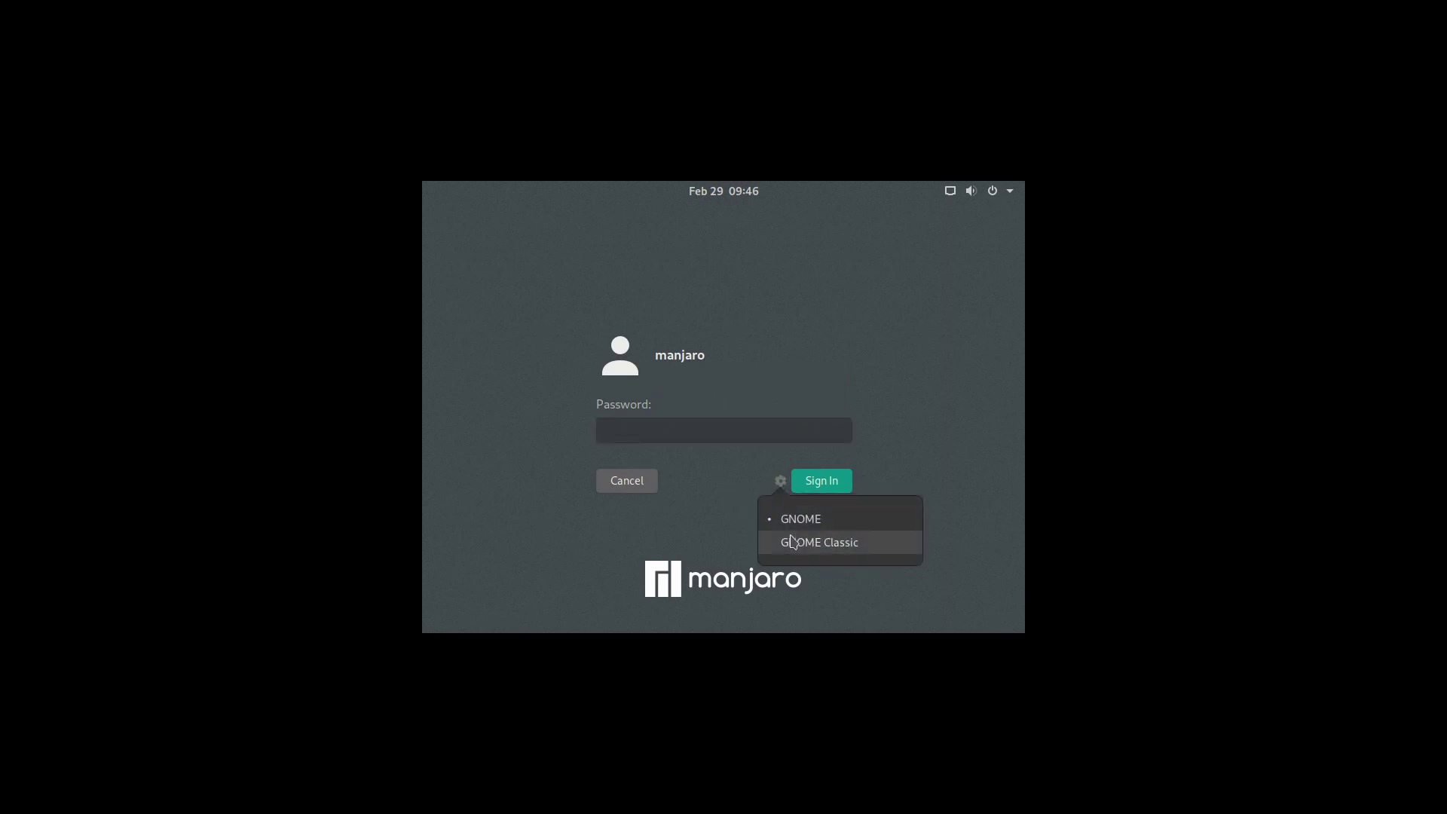
click(739, 484)
Glance at the system status menu and the calendar panel, closing each again.
click(1019, 190)
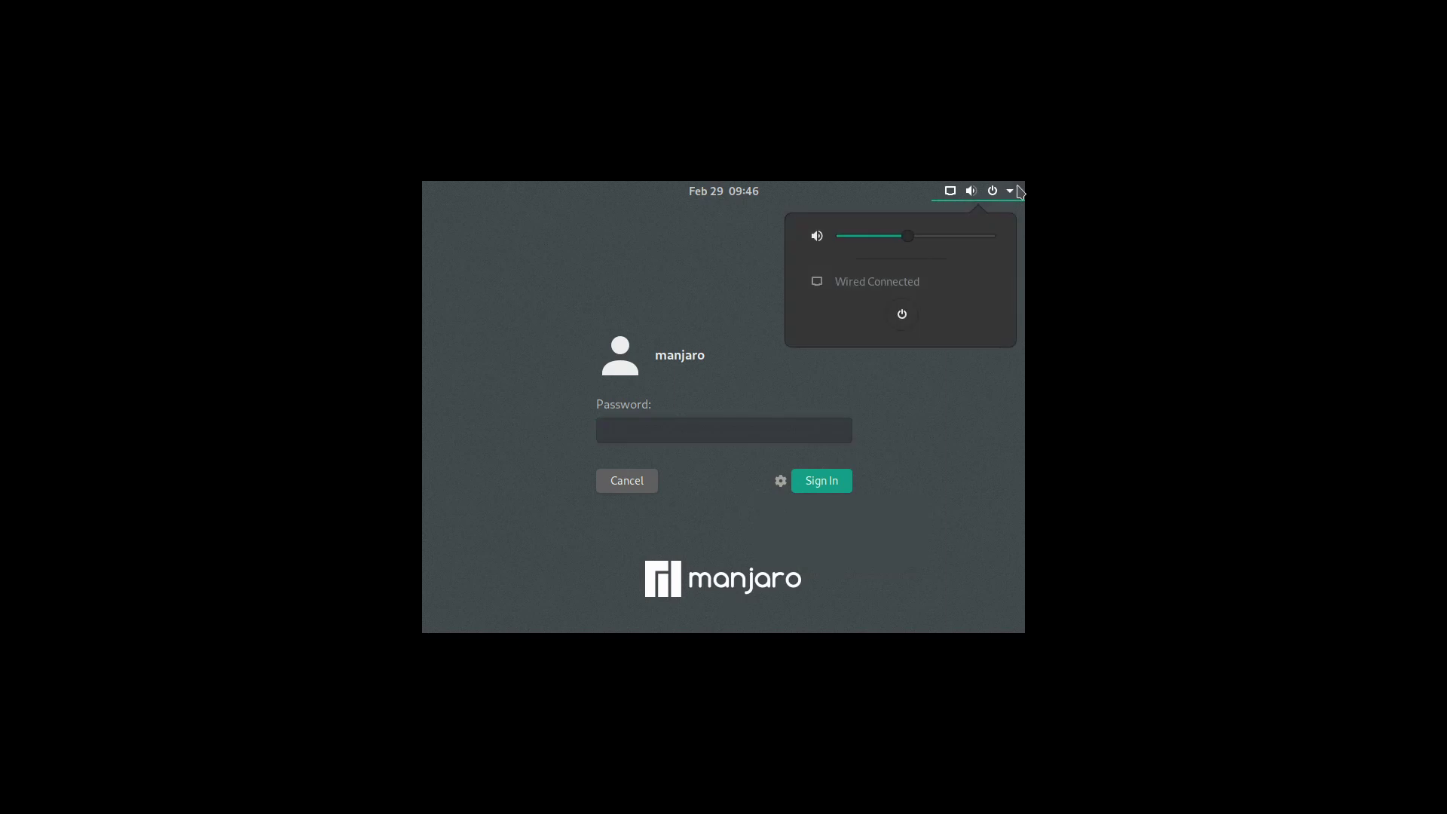
click(1018, 190)
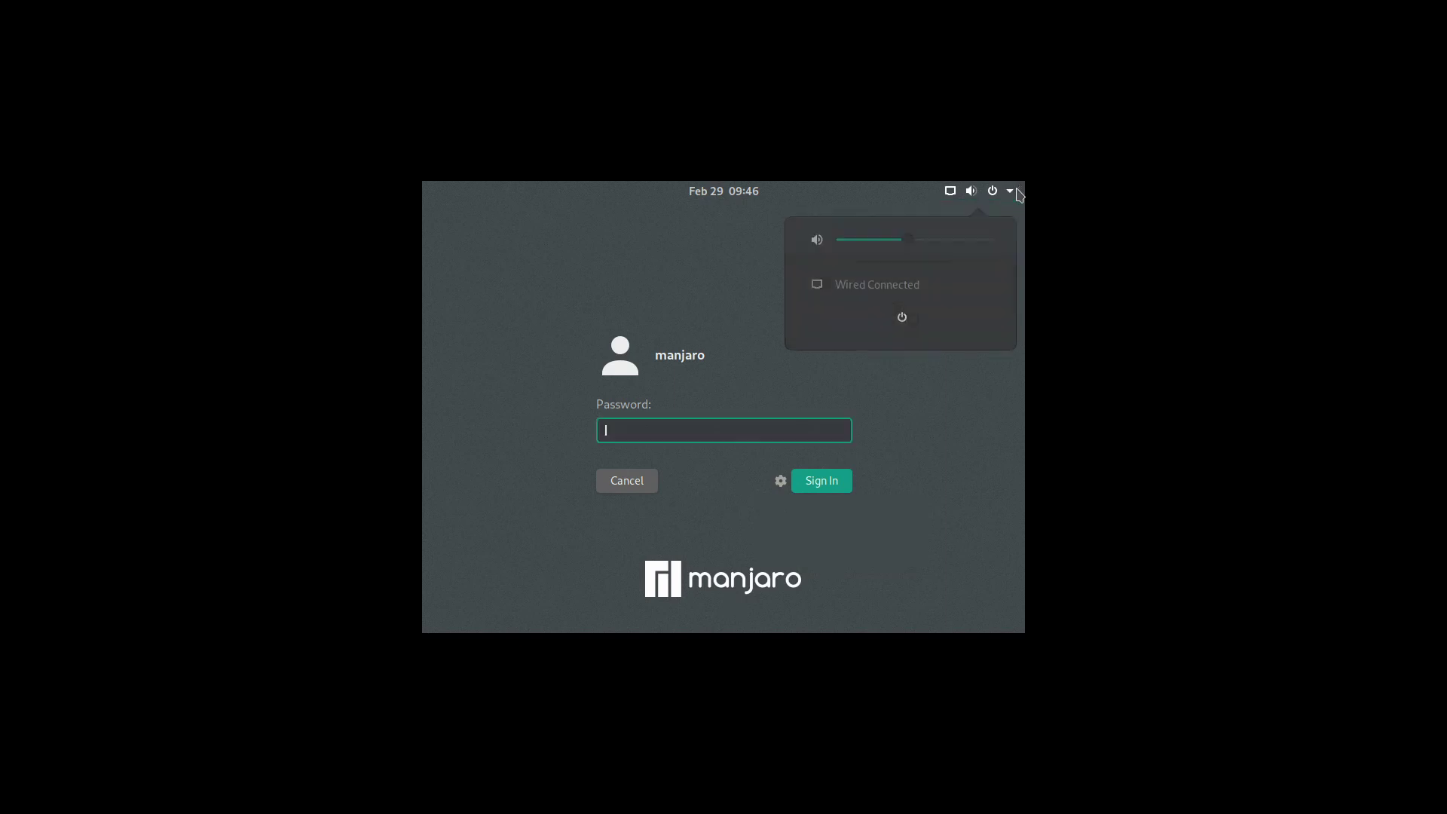
click(736, 193)
click(737, 193)
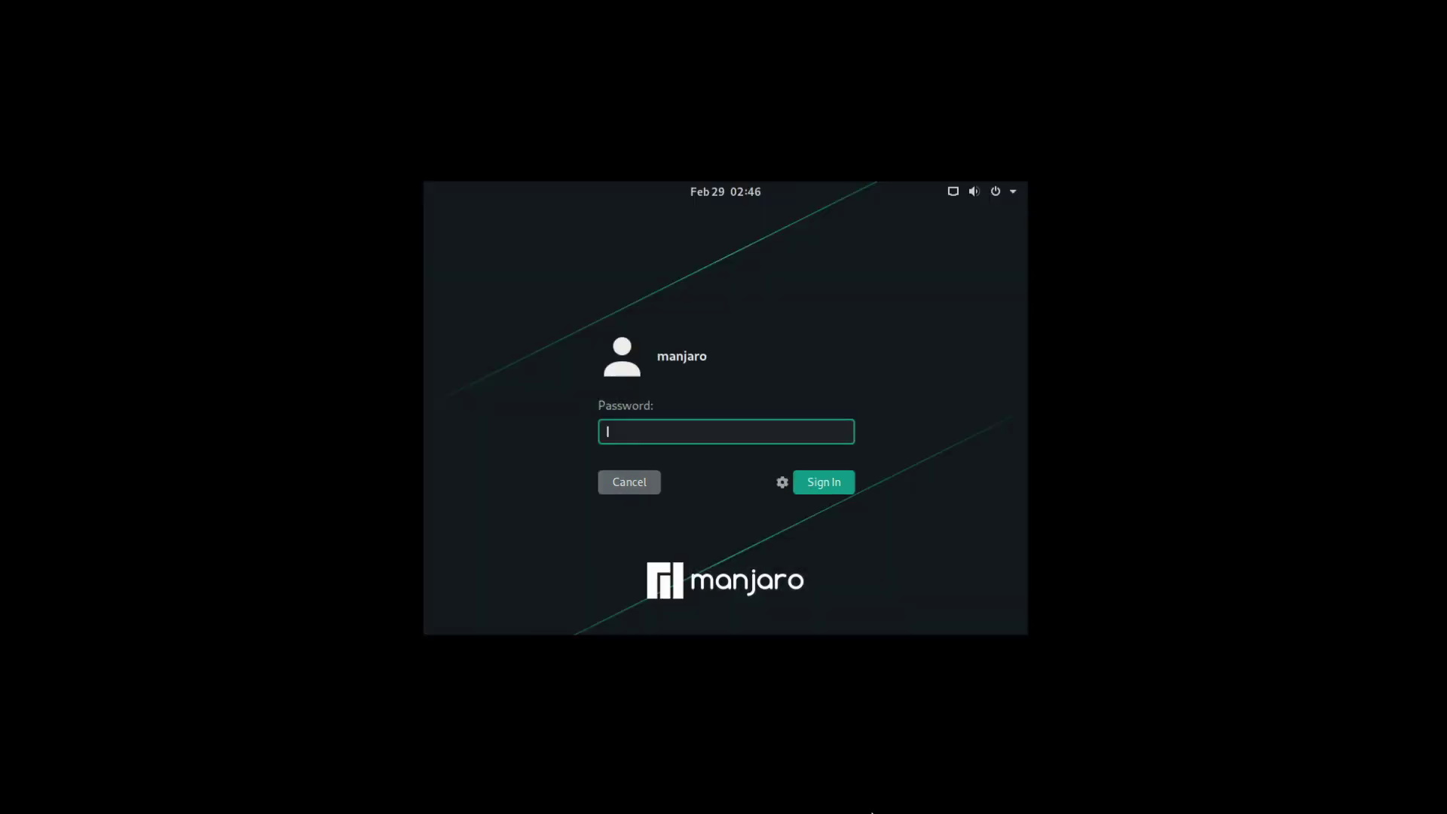
Recheck the session list, calendar panel and system status menu, leaving all unchanged.
click(782, 482)
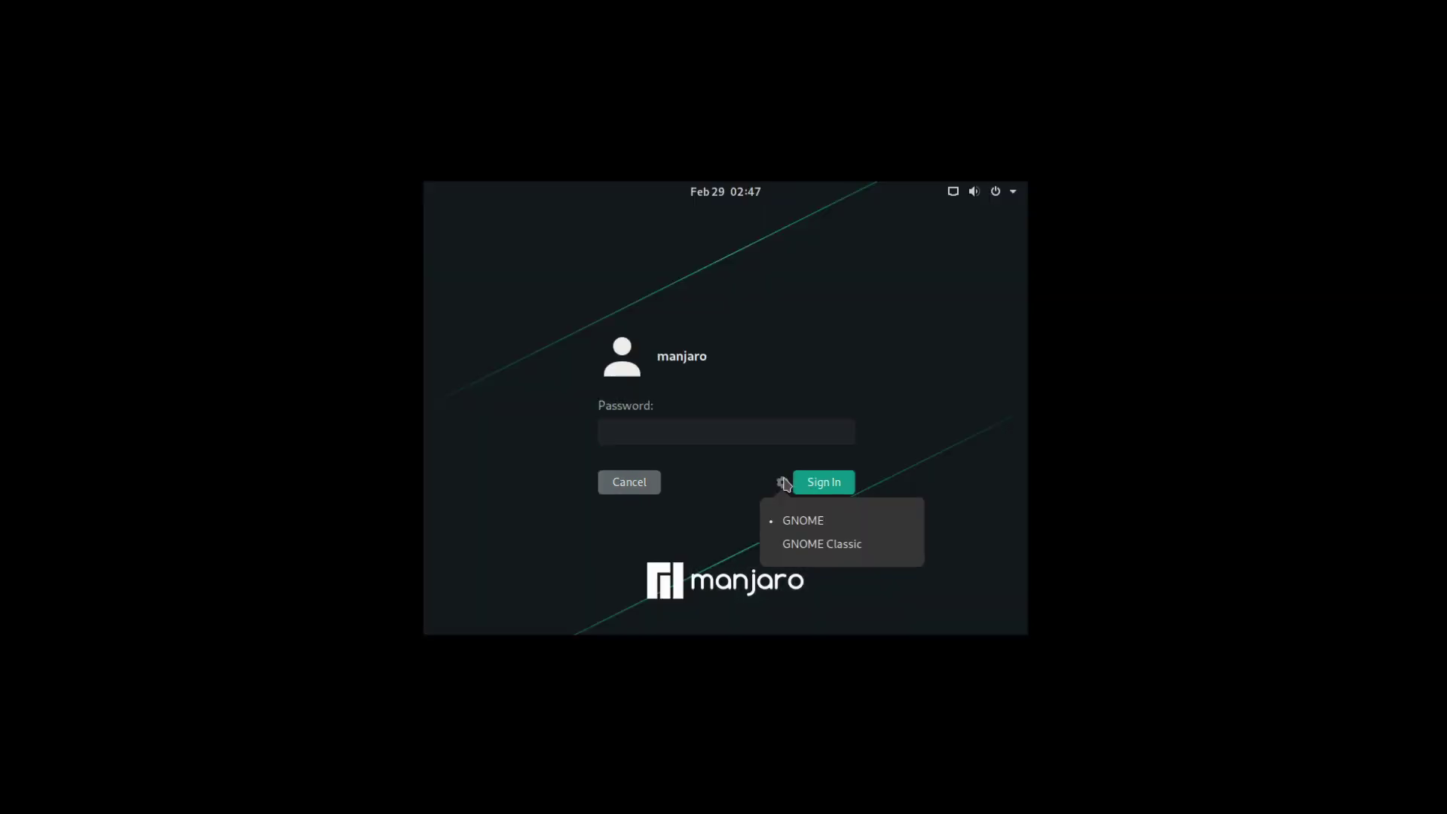
click(782, 482)
click(742, 193)
click(746, 193)
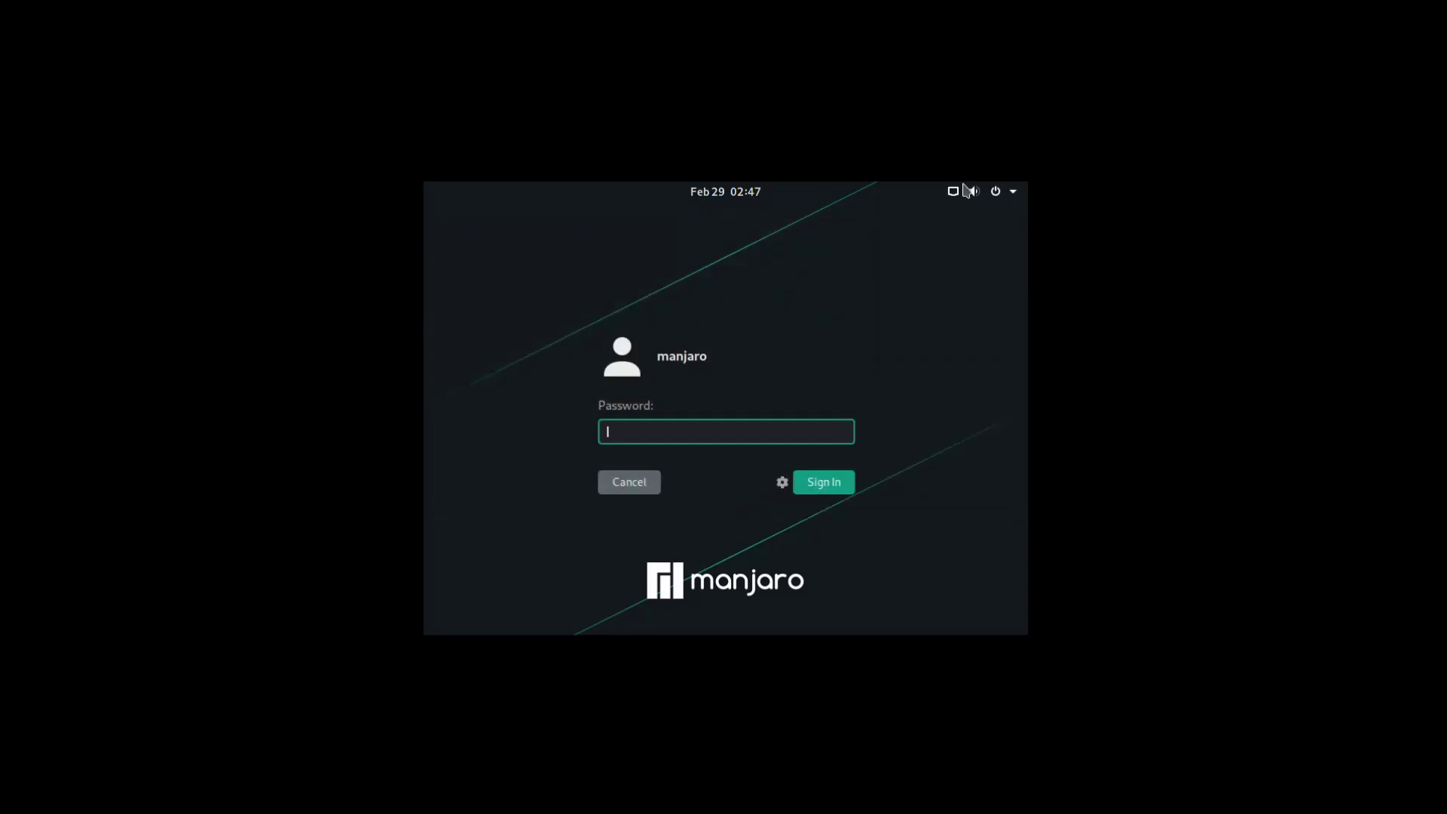
click(1013, 192)
click(1015, 193)
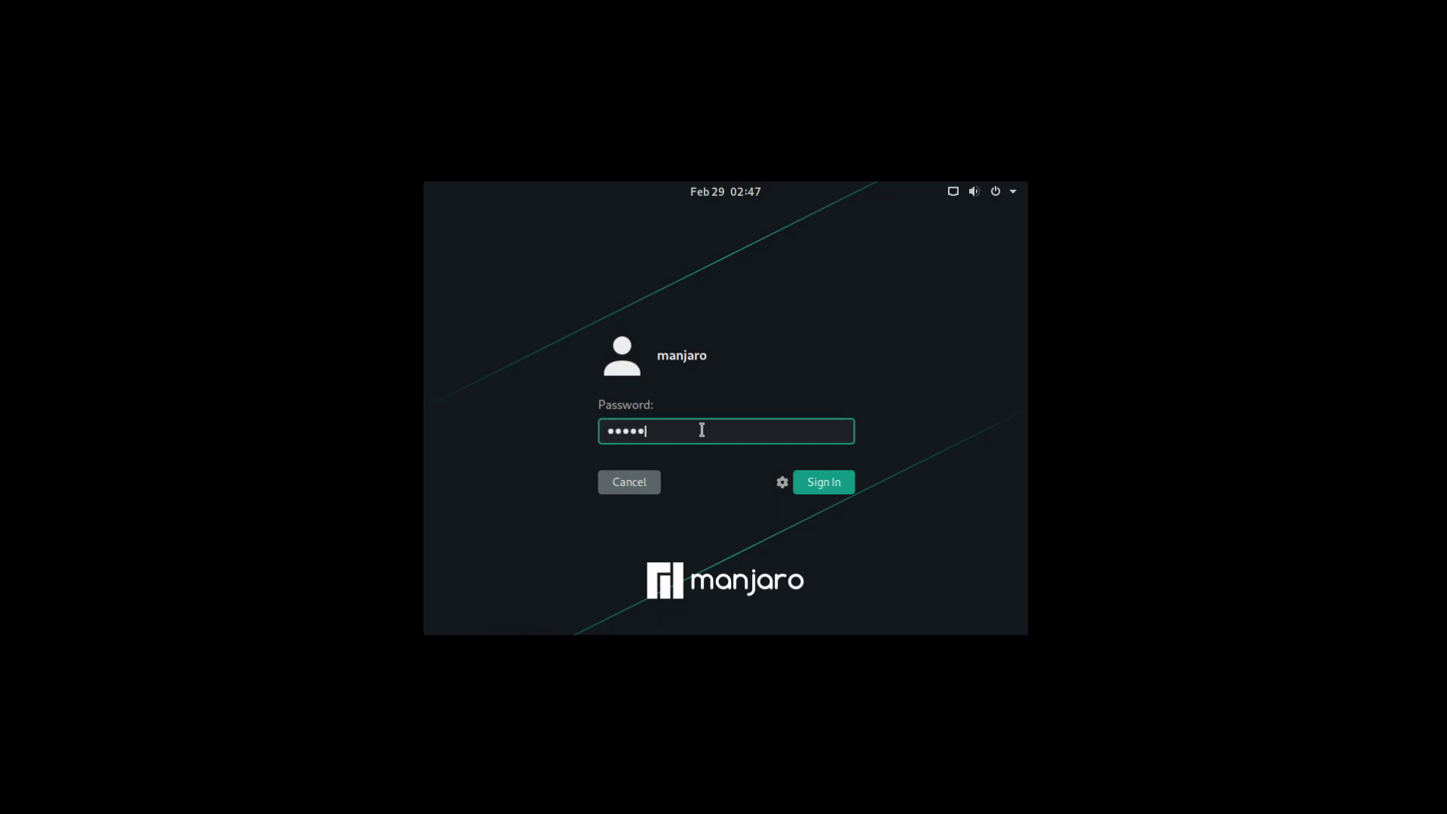
Sign in with the account password, fixing a typo, then lock the screen from the system menu.
key(Return)
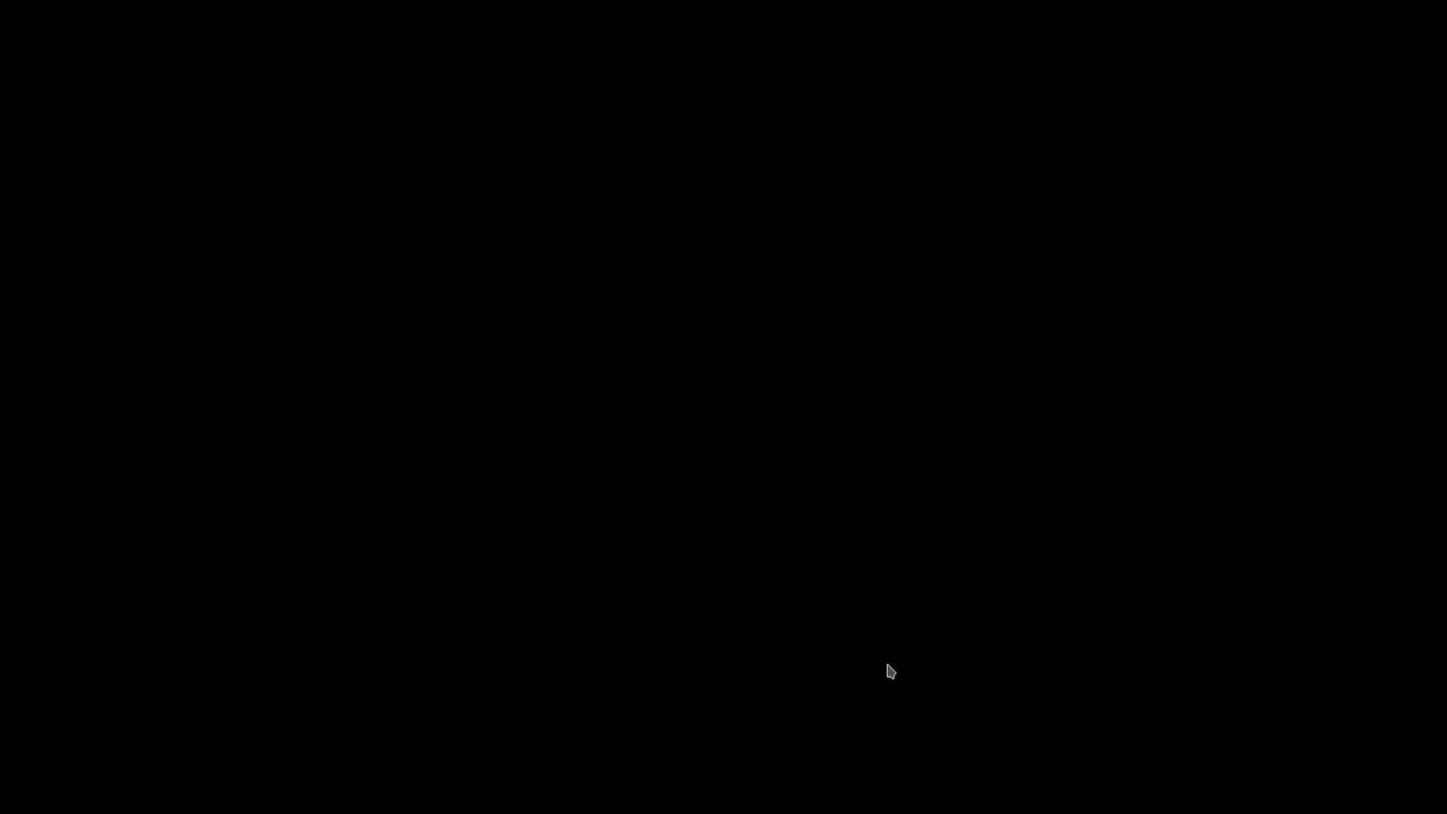
click(1417, 11)
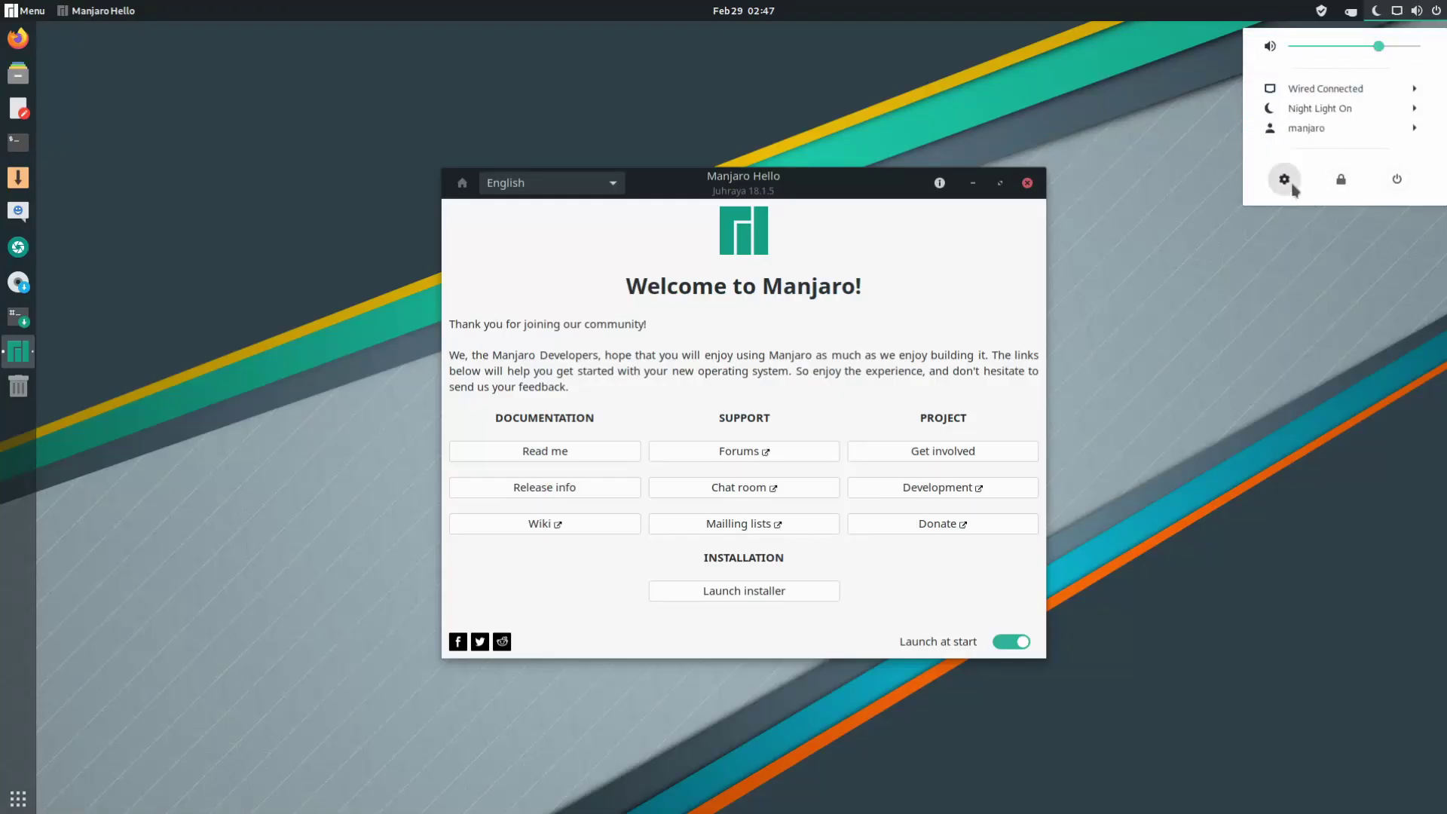
click(1341, 179)
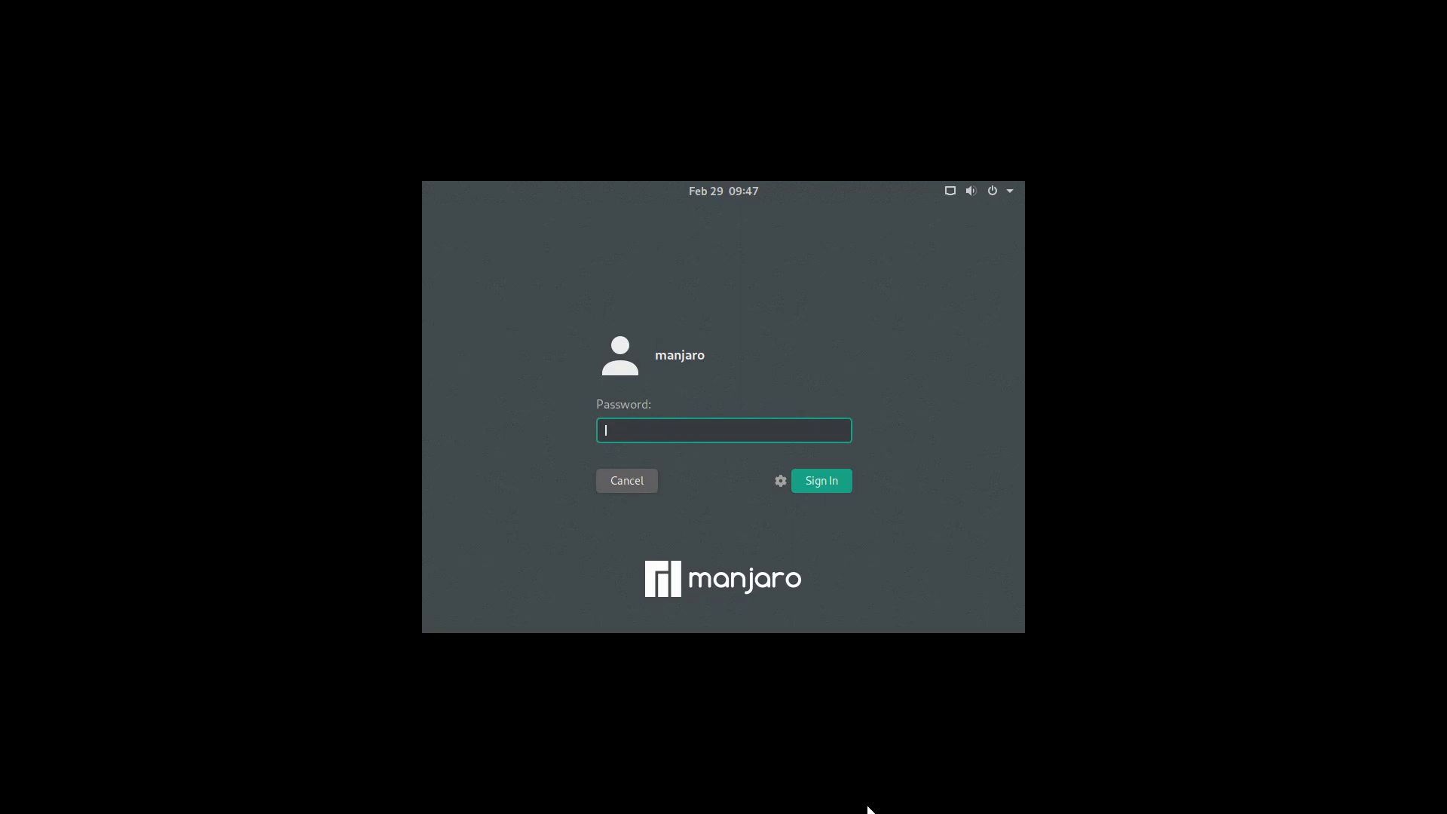
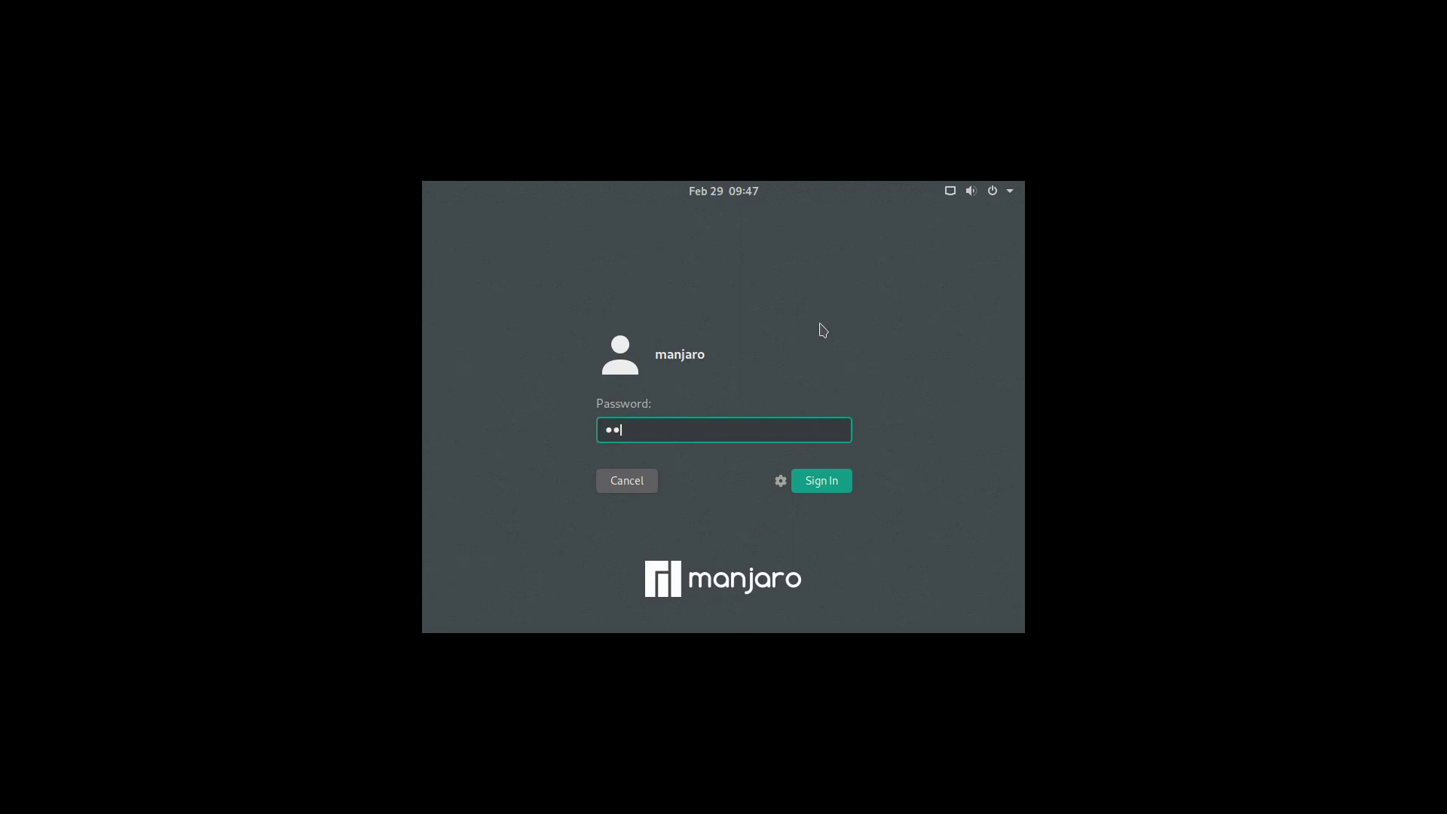
Sign in with the account password and close the Manjaro Hello welcome window.
key(Return)
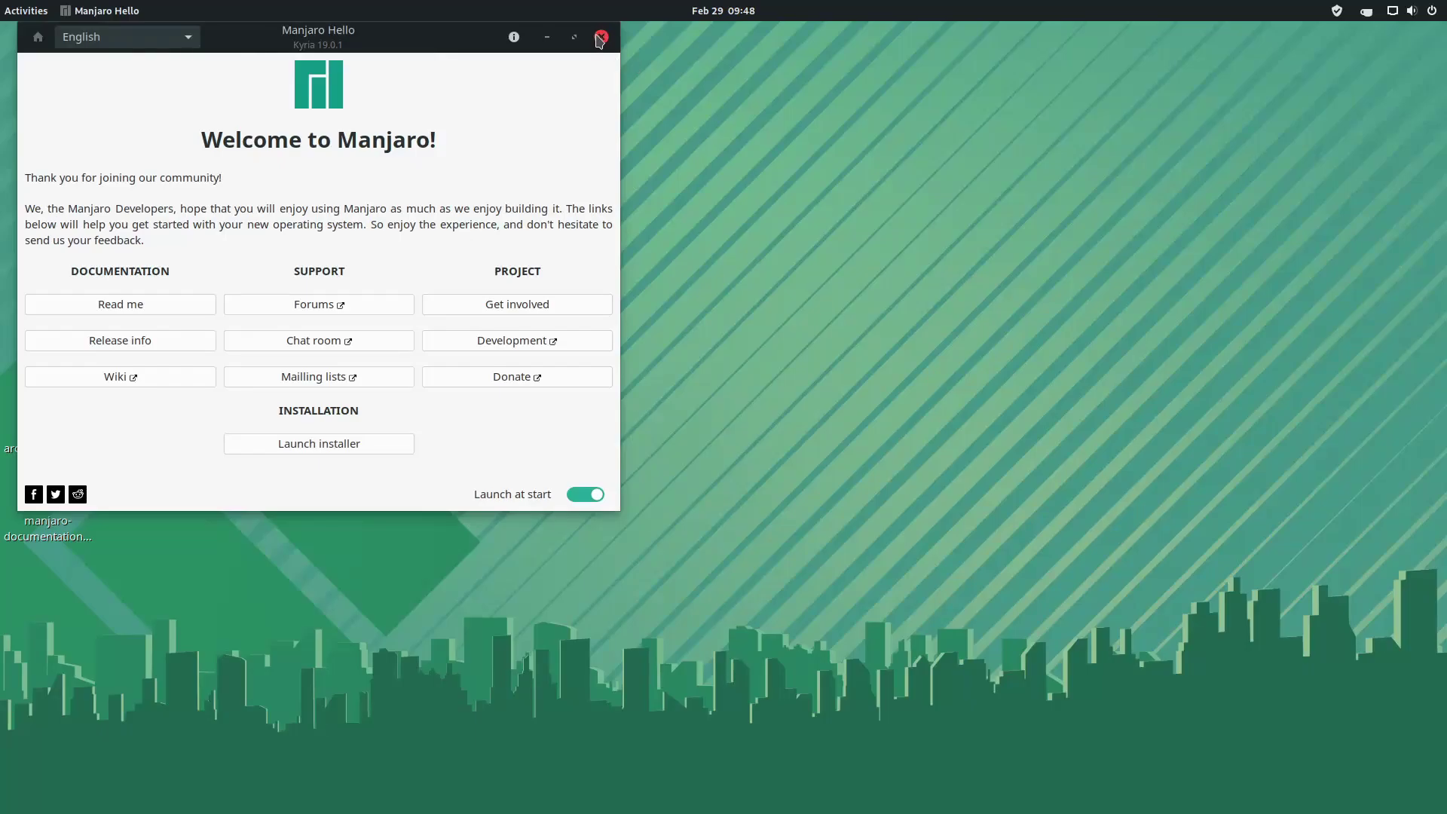
click(600, 37)
Lock the screen from the system menu, then unlock it with the account password.
click(1430, 12)
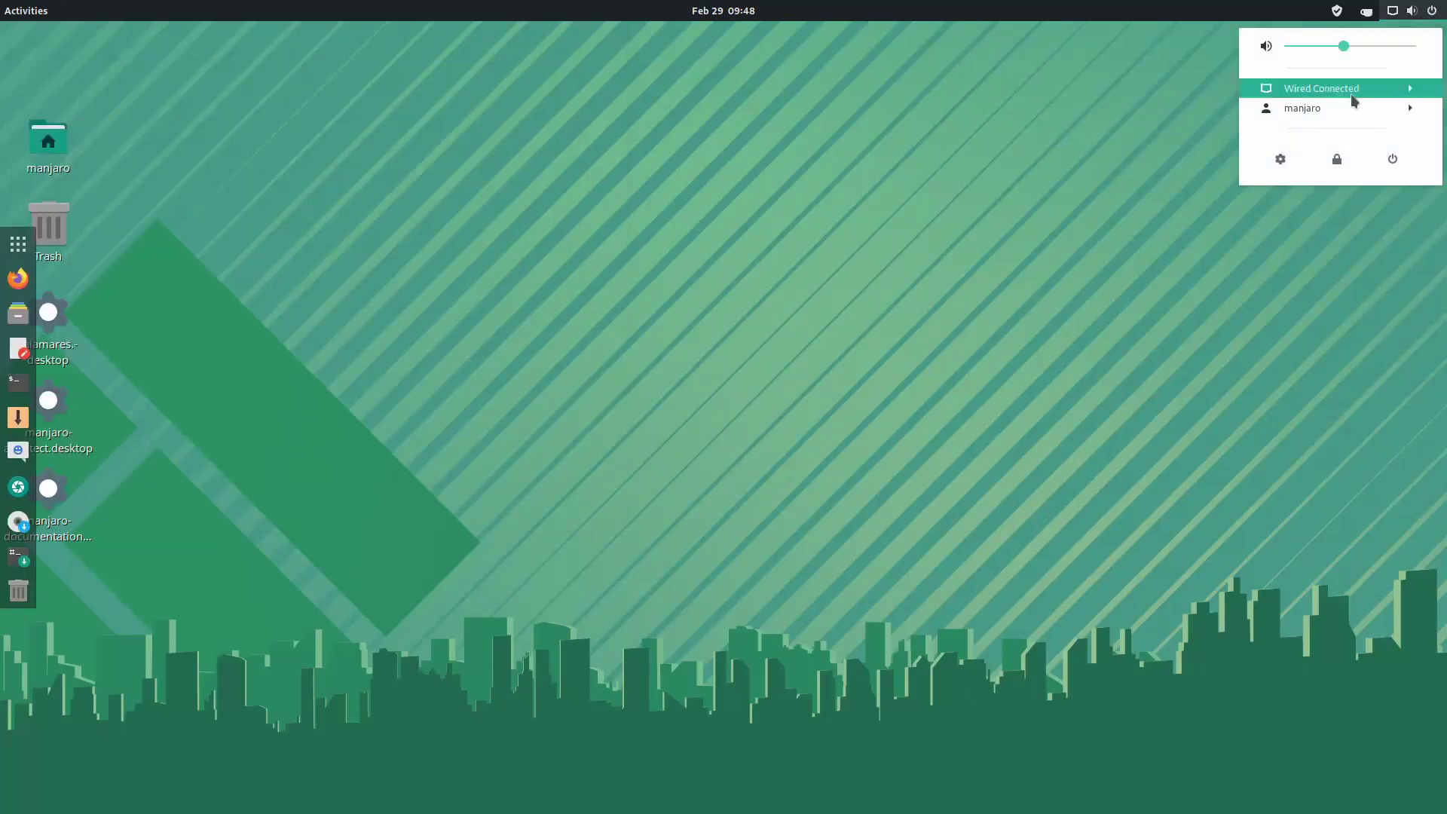
click(1337, 159)
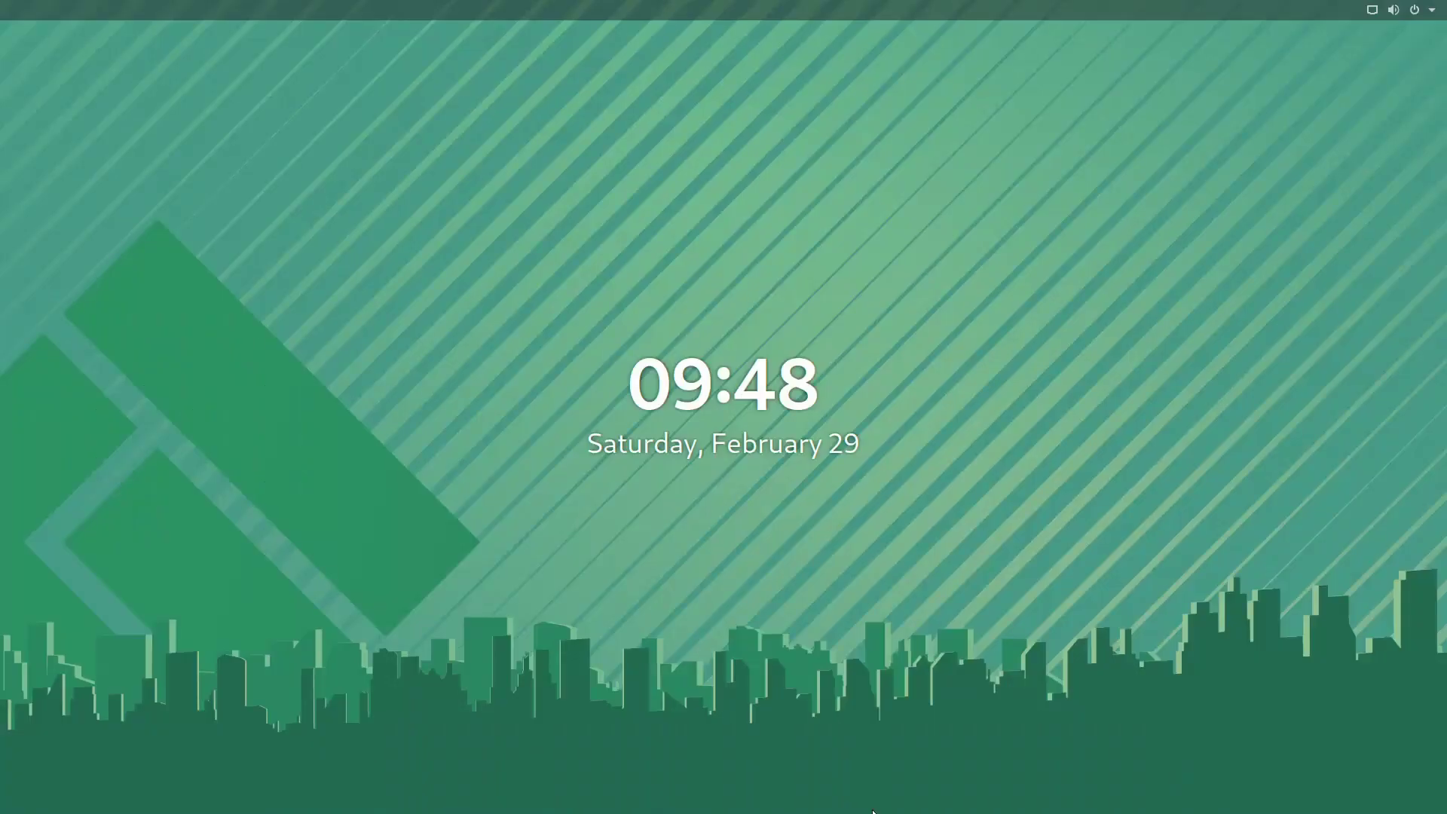
drag(872, 811, 889, 149)
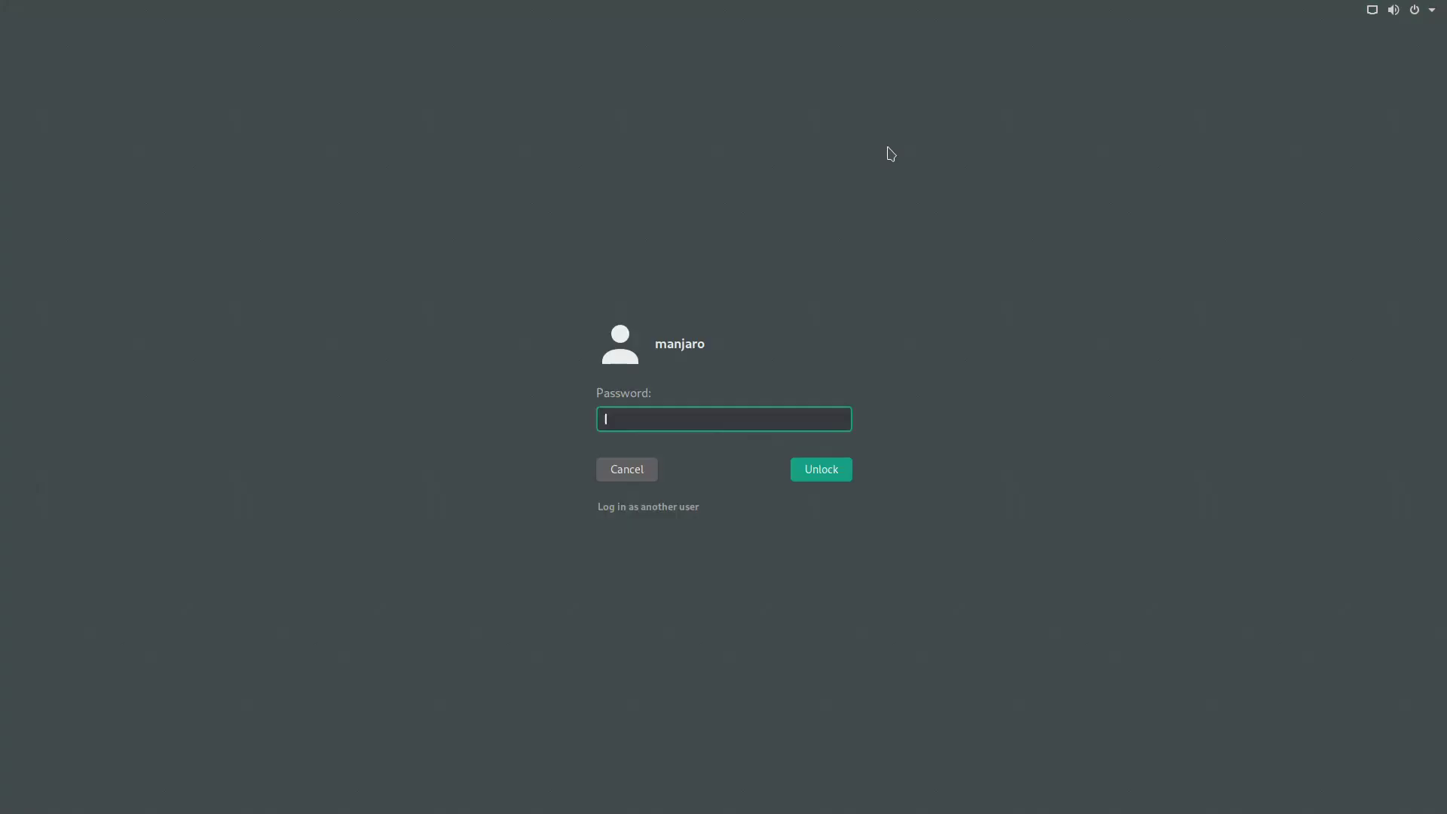
key(Return)
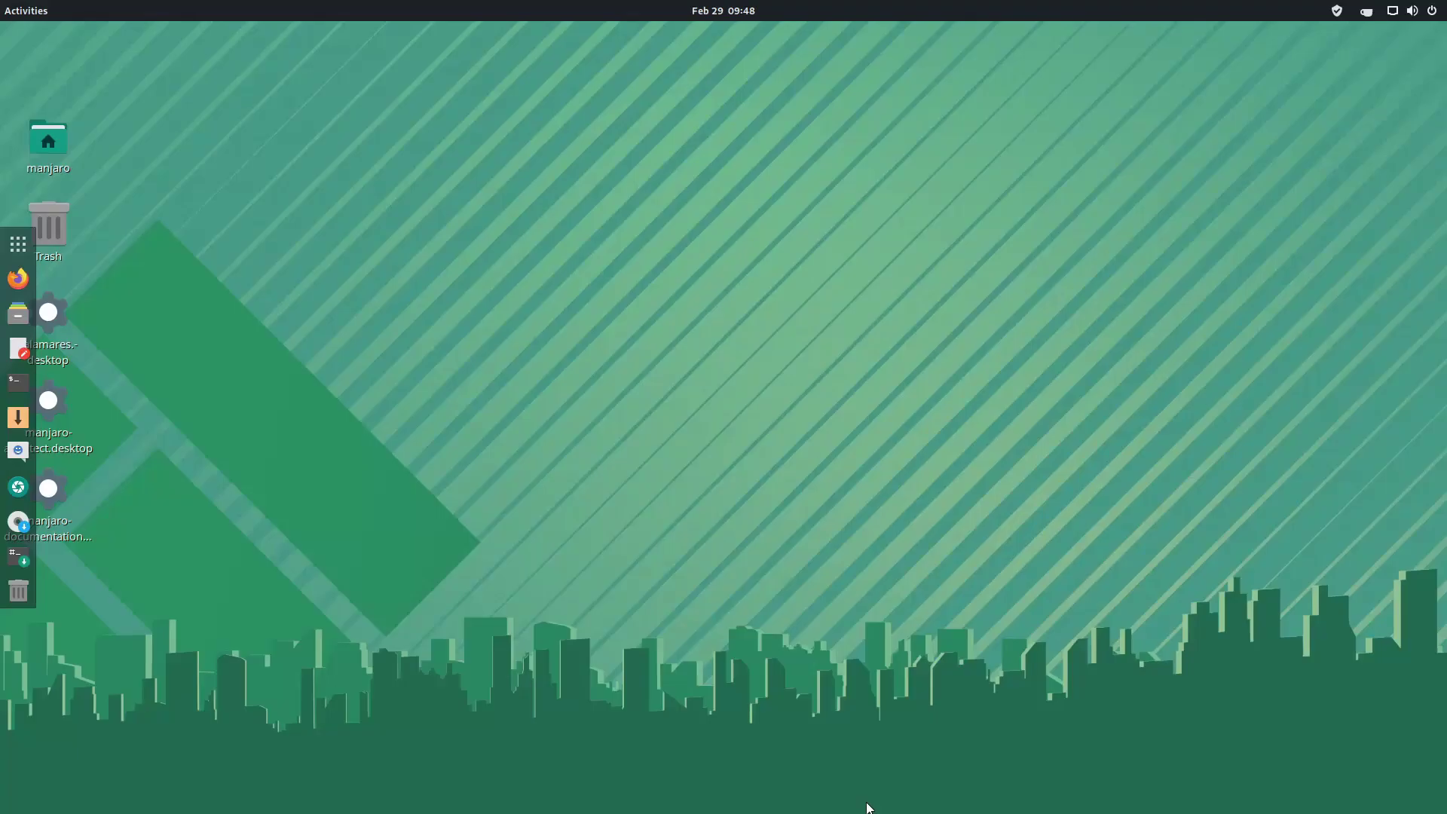